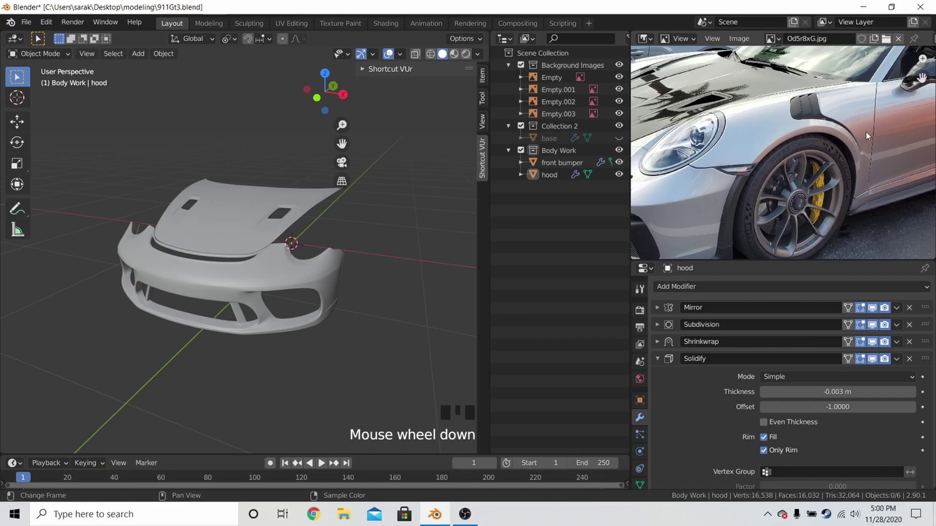
# - Unhide the base body mesh in Collection 2
pyautogui.scroll(3, 762, 127)
pyautogui.moveTo(833, 172); pyautogui.dragTo(782, 142, button='middle')
pyautogui.scroll(-1, 793, 191)
pyautogui.moveTo(793, 191); pyautogui.dragTo(836, 204, button='middle')
pyautogui.click(554, 138)
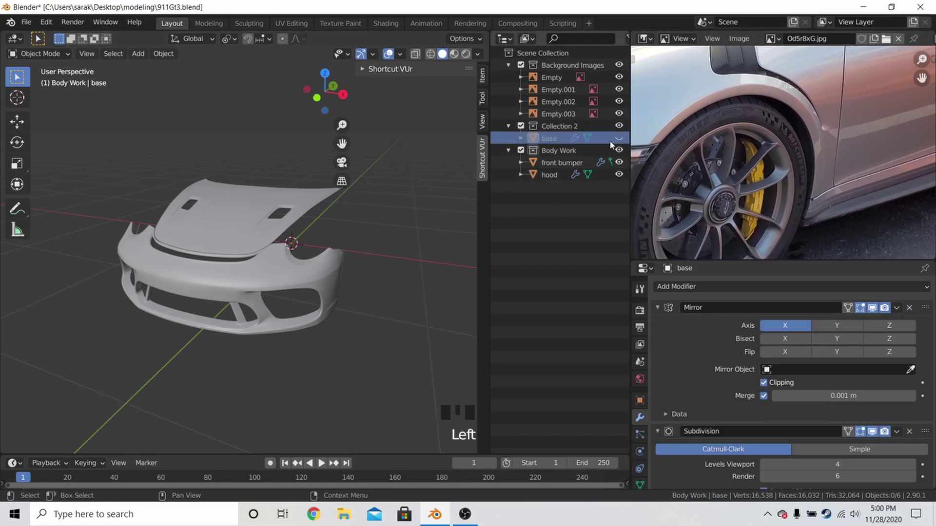
pyautogui.click(619, 138)
pyautogui.moveTo(335, 206); pyautogui.dragTo(382, 186, button='middle')
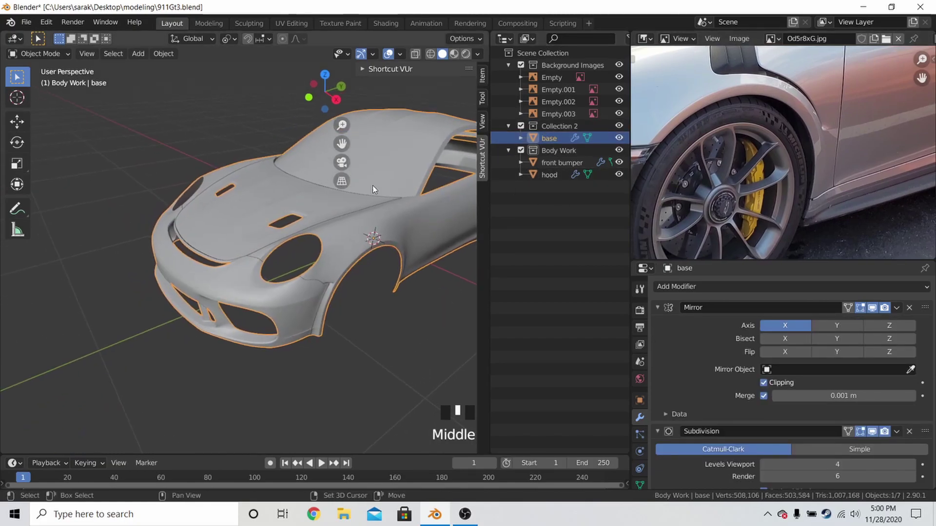
# - Duplicate the base body in place, put the copy in the Body Work collection, and hide the original
pyautogui.hotkey('shift', 'd')
pyautogui.rightClick(406, 171)
pyautogui.moveTo(556, 150); pyautogui.dragTo(560, 162)
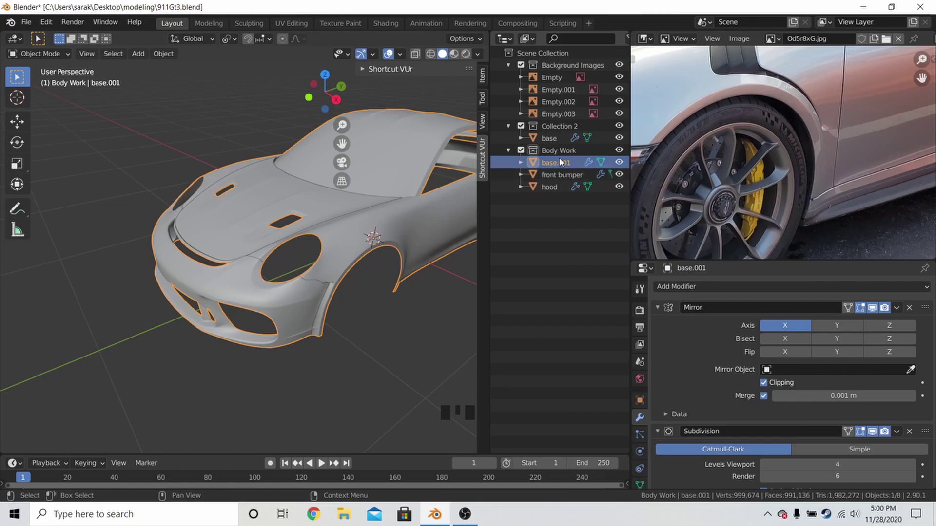
pyautogui.click(619, 138)
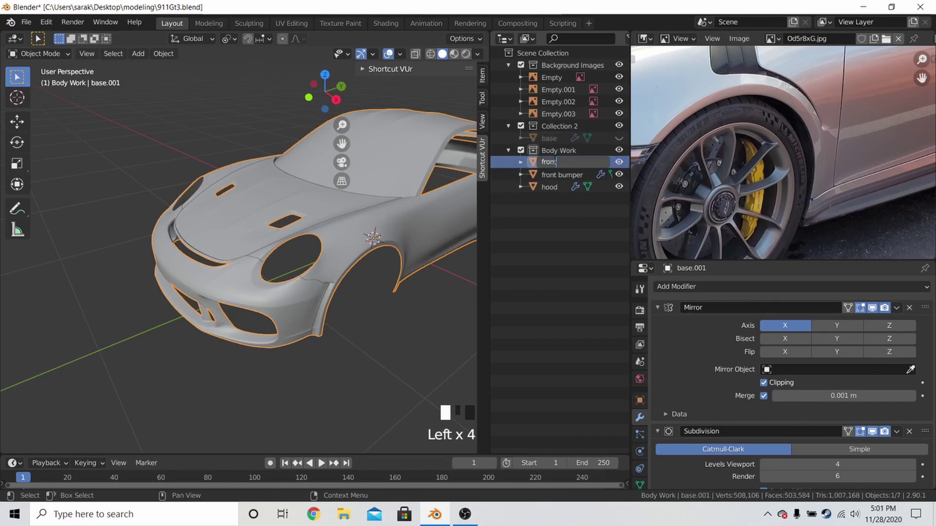
# - Rename the duplicated body object as front fender
pyautogui.write('er')
pyautogui.press('Return')
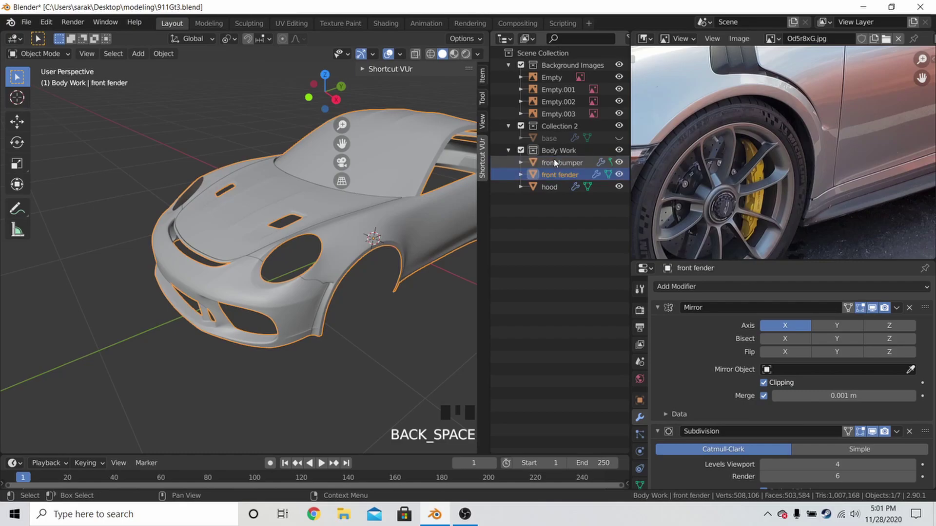
pyautogui.moveTo(723, 145); pyautogui.dragTo(810, 185, button='middle')
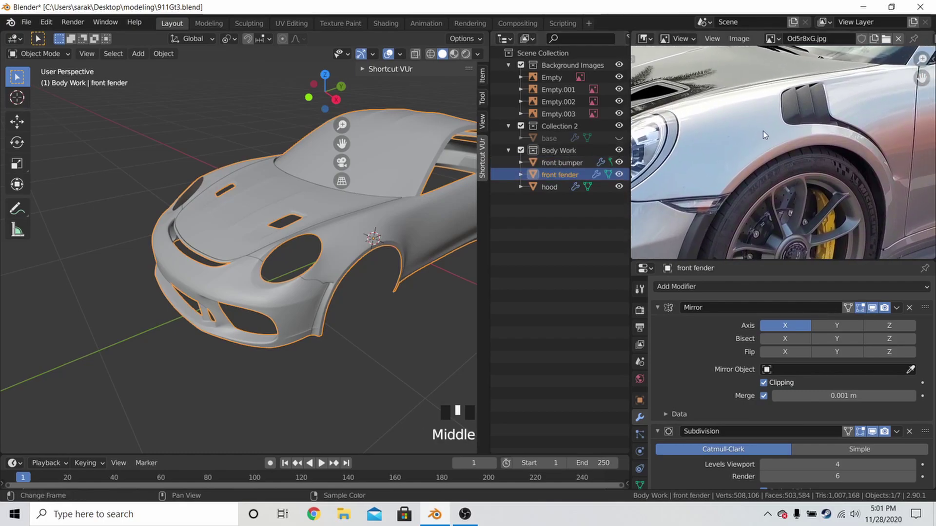
# - Reveal the front fender's hidden geometry and delete the vertex loop dividing the front end from the rest of the body
pyautogui.press('Tab')
pyautogui.keyDown('shift'); pyautogui.moveTo(438, 229); pyautogui.dragTo(315, 235, button='middle'); pyautogui.keyUp('shift')
pyautogui.hotkey('alt', 'h')
pyautogui.press('a')
pyautogui.press('a')
pyautogui.press('a')
pyautogui.keyDown('alt'); pyautogui.click(372, 248); pyautogui.keyUp('alt')
pyautogui.keyDown('alt'); pyautogui.click(373, 247); pyautogui.keyUp('alt')
pyautogui.press('x')
pyautogui.click(372, 245)
pyautogui.keyDown('shift'); pyautogui.moveTo(420, 247); pyautogui.dragTo(407, 256, button='middle'); pyautogui.keyUp('shift')
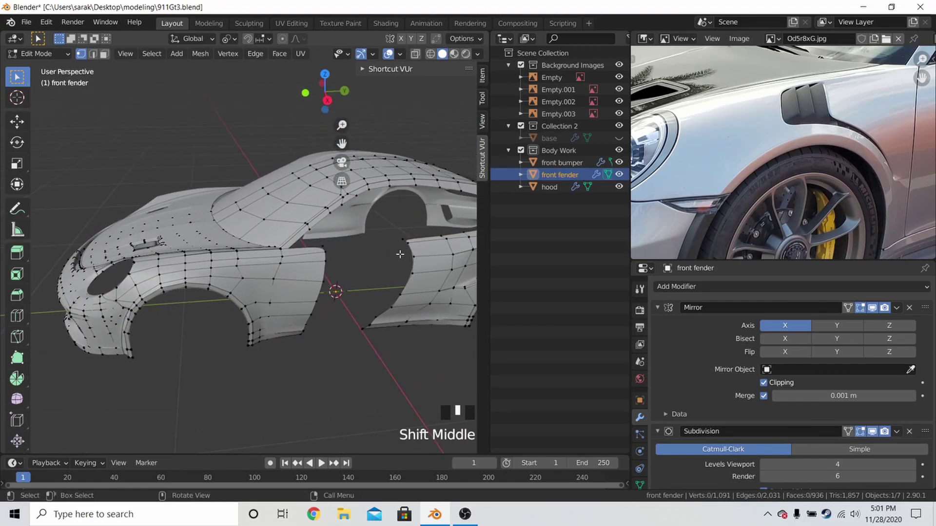
# - Delete all linked vertices of the roof and rear body, leaving only the car's front end
pyautogui.press('l')
pyautogui.click(400, 254)
pyautogui.press('l')
pyautogui.press('x')
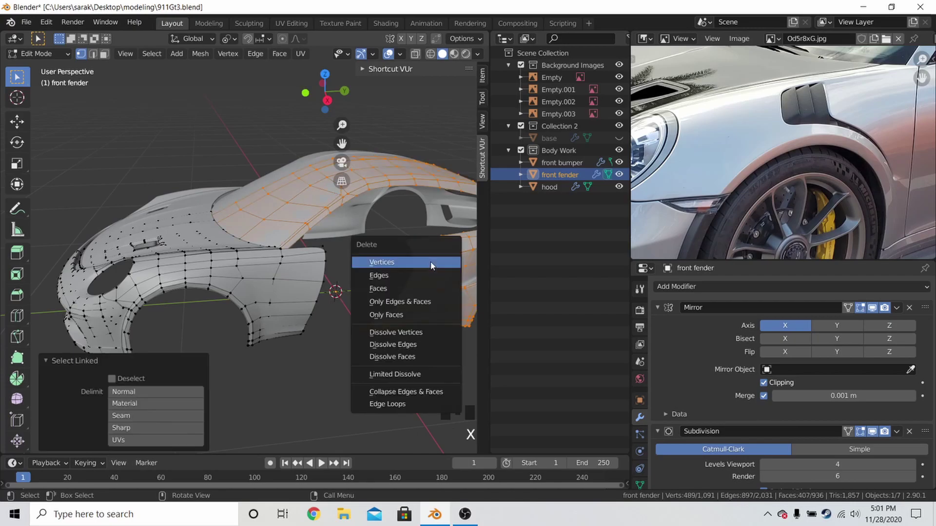
pyautogui.click(431, 263)
pyautogui.press('Tab')
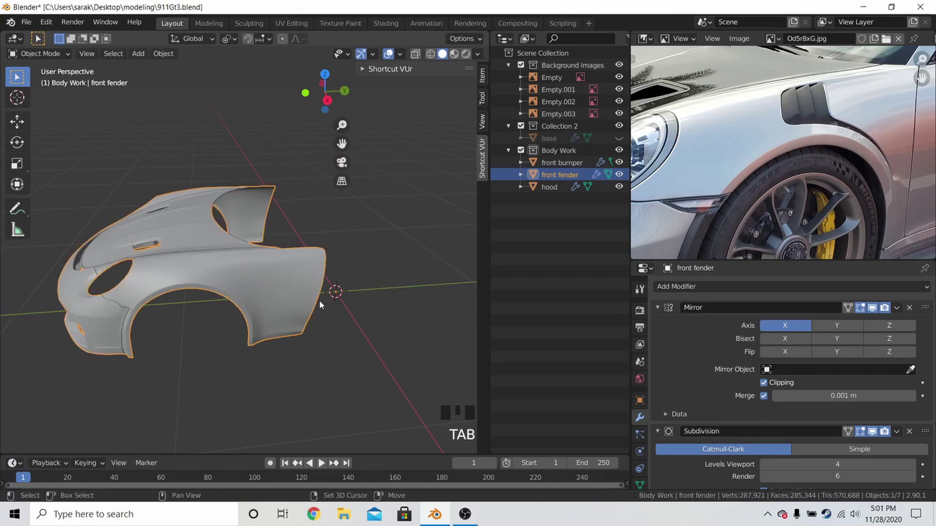
# - Hide the front bumper and hood objects
pyautogui.keyDown('shift'); pyautogui.moveTo(332, 303); pyautogui.dragTo(389, 300, button='middle'); pyautogui.keyUp('shift')
pyautogui.click(186, 320)
pyautogui.press('h')
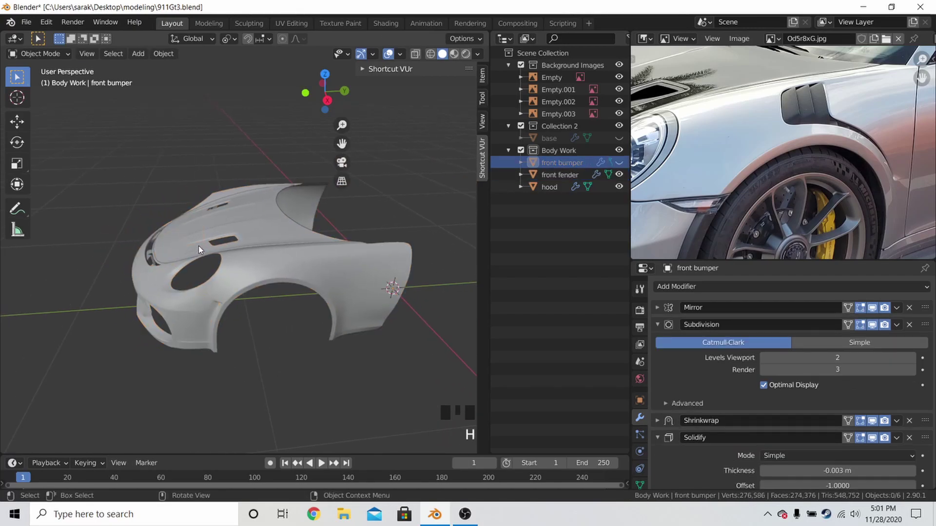
pyautogui.click(198, 246)
pyautogui.press('h')
# - Delete the vertex loop along the hood seam of the front fender mesh in wireframe top view
pyautogui.click(201, 291)
pyautogui.press('Tab')
pyautogui.moveTo(201, 291)
pyautogui.mouseDown(button='middle')
pyautogui.moveTo(237, 280)
pyautogui.moveTo(285, 289)
pyautogui.moveTo(286, 345)
pyautogui.moveTo(292, 317)
pyautogui.mouseUp(button='middle')
pyautogui.press('a')
pyautogui.press('a')
pyautogui.press('a')
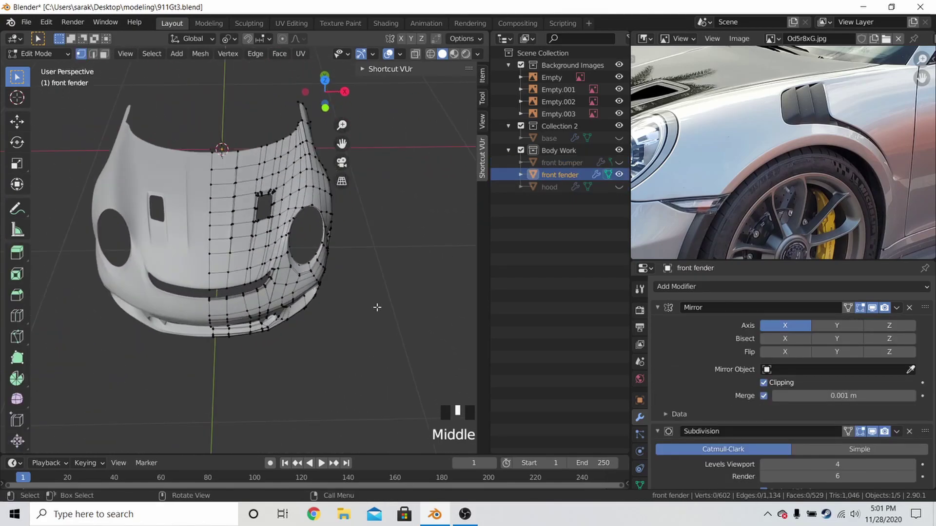
pyautogui.press('KP_7')
pyautogui.press('z')
pyautogui.scroll(3, 302, 281)
pyautogui.keyDown('shift'); pyautogui.moveTo(302, 281); pyautogui.dragTo(284, 244, button='middle'); pyautogui.keyUp('shift')
pyautogui.keyDown('alt'); pyautogui.click(284, 243); pyautogui.keyUp('alt')
pyautogui.press('x')
pyautogui.click(284, 241)
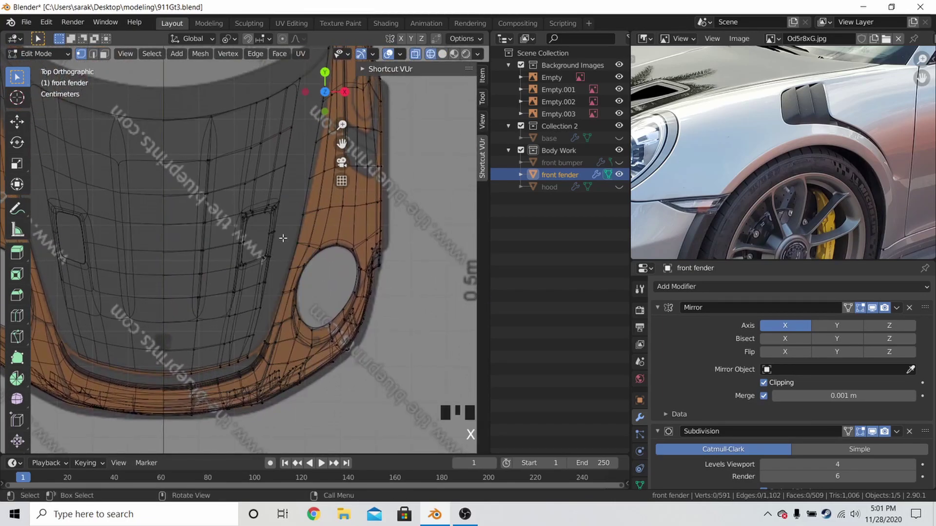
# - Delete the linked vertices of the isolated hood panel and save the file
pyautogui.press('l')
pyautogui.press('x')
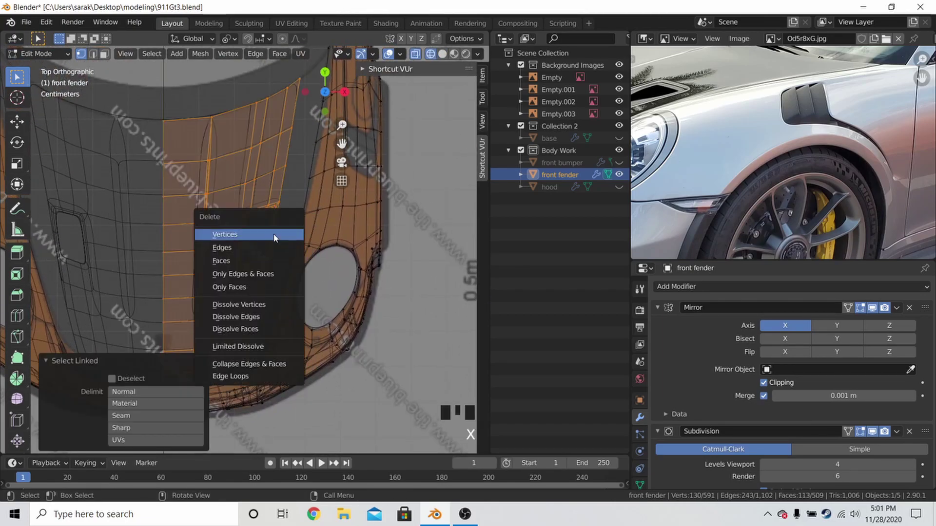
pyautogui.click(274, 233)
pyautogui.press('z')
pyautogui.click(330, 250)
pyautogui.press('Tab')
pyautogui.moveTo(273, 273); pyautogui.dragTo(192, 185, button='middle')
pyautogui.hotkey('ctrl', 's')
# - In top view, slide the vertex on the headlight opening's lower inner rim along its edge to match the blueprint seam
pyautogui.click(292, 236)
pyautogui.press('Tab')
pyautogui.moveTo(293, 236); pyautogui.dragTo(324, 251, button='middle')
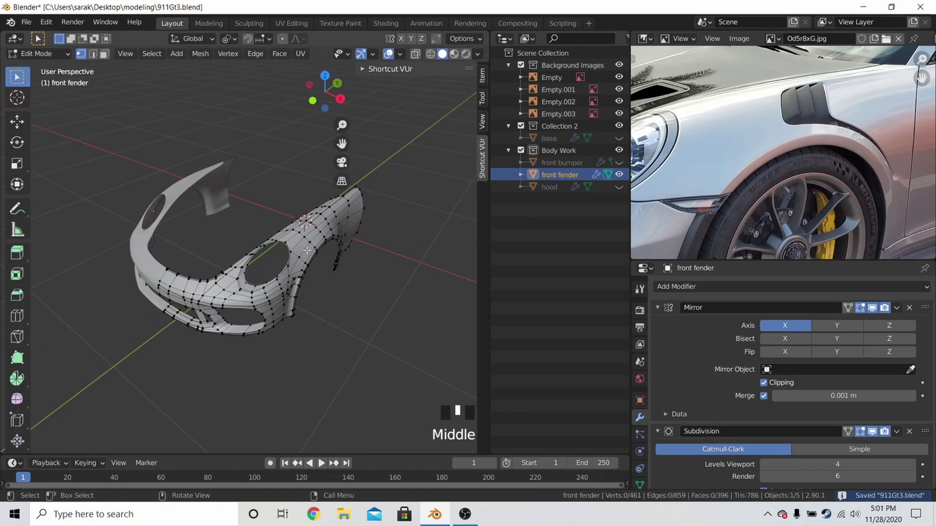
pyautogui.moveTo(692, 161); pyautogui.dragTo(857, 180, button='middle')
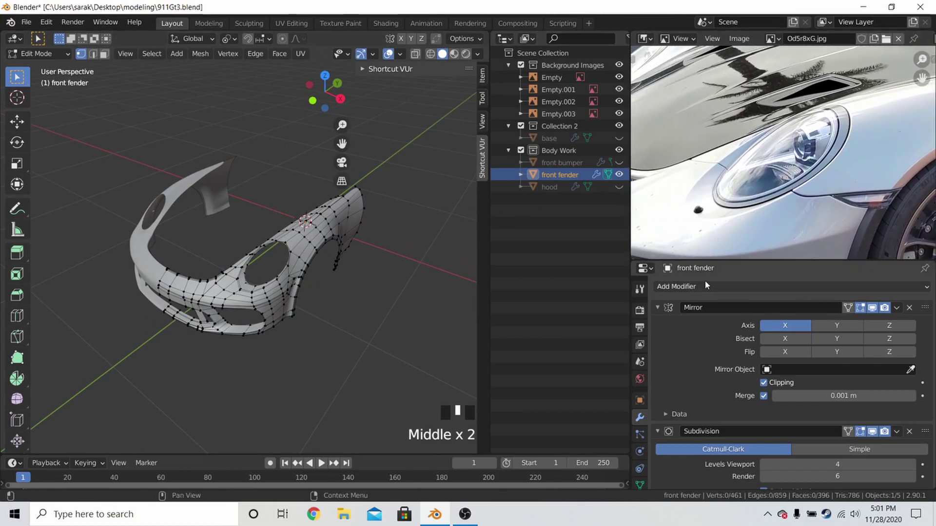
pyautogui.press('KP_7')
pyautogui.hotkey('alt', 'z')
pyautogui.scroll(5, 247, 291)
pyautogui.keyDown('shift'); pyautogui.moveTo(247, 290); pyautogui.dragTo(312, 312, button='middle'); pyautogui.keyUp('shift')
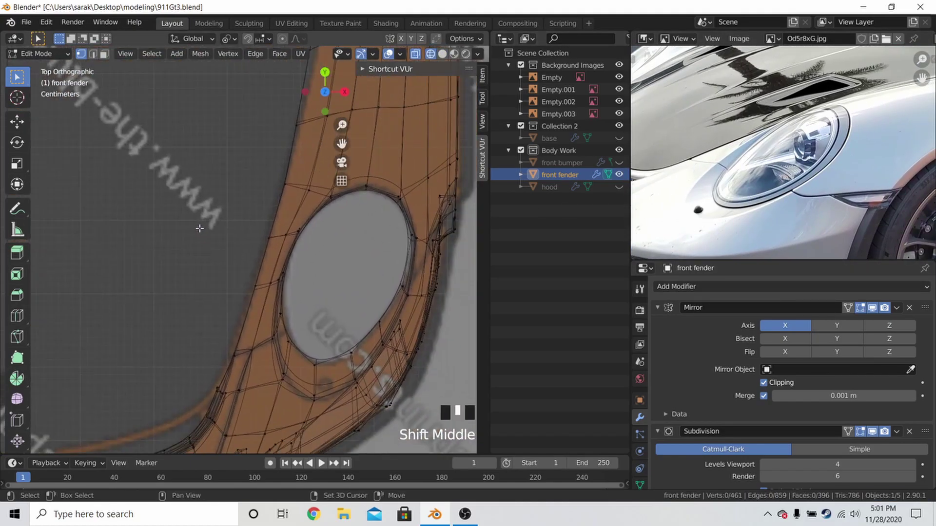
pyautogui.scroll(4, 326, 319)
pyautogui.keyDown('shift'); pyautogui.scroll(3, 326, 319); pyautogui.keyUp('shift')
pyautogui.click(271, 361)
pyautogui.press('g')
pyautogui.press('g')
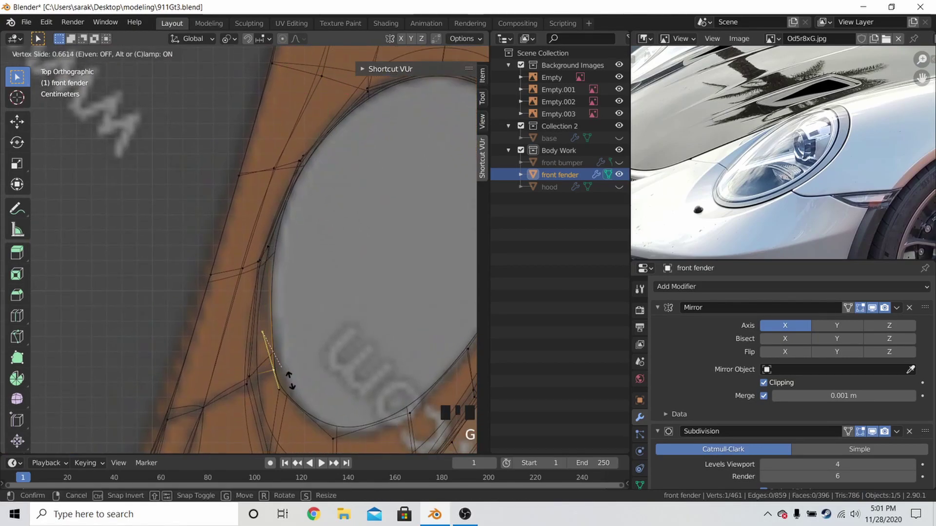
pyautogui.click(290, 381)
# - Slide the neighbouring vertex beside the headlight rim slightly along its edge to line up with the seam
pyautogui.click(250, 382)
pyautogui.press('g')
pyautogui.press('g')
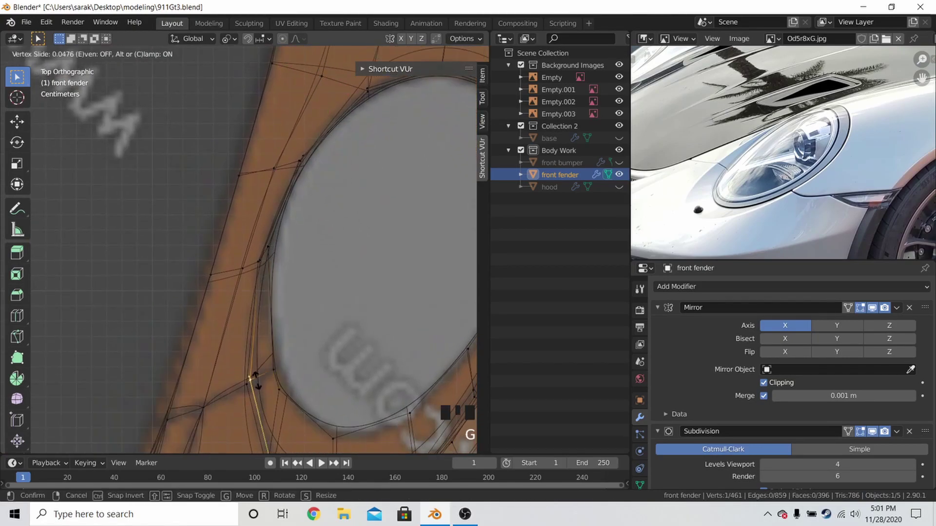
pyautogui.click(257, 383)
# - Delete the vertices just in front of the seam between the hood edge and the headlight opening's inner rim
pyautogui.keyDown('shift'); pyautogui.moveTo(257, 383); pyautogui.dragTo(298, 333, button='middle'); pyautogui.keyUp('shift')
pyautogui.keyDown('alt'); pyautogui.keyDown('shift'); pyautogui.click(339, 318); pyautogui.keyUp('shift'); pyautogui.keyUp('alt')
pyautogui.keyDown('shift'); pyautogui.click(205, 359); pyautogui.keyUp('shift')
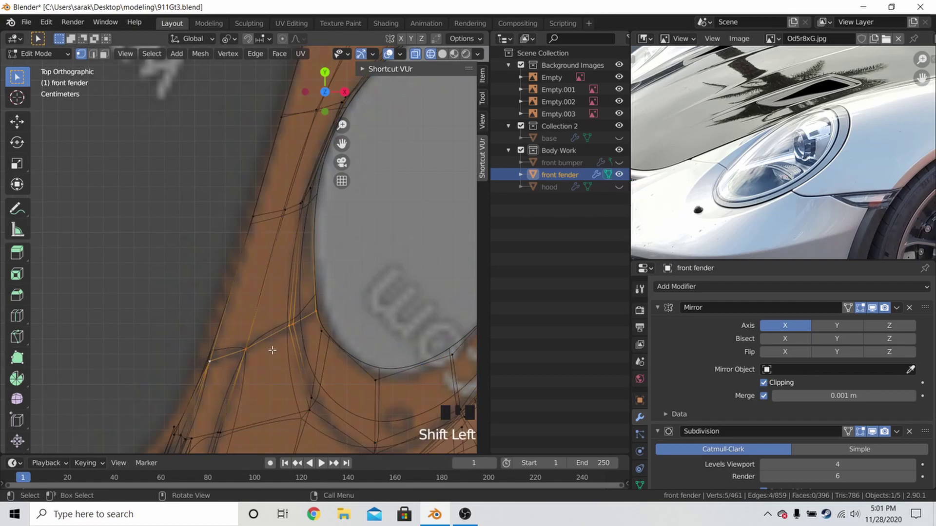
pyautogui.scroll(-1, 286, 354)
pyautogui.press('a')
pyautogui.press('a')
pyautogui.press('c')
pyautogui.moveTo(186, 401)
pyautogui.mouseDown()
pyautogui.moveTo(192, 410)
pyautogui.moveTo(303, 374)
pyautogui.mouseUp()
pyautogui.press('Escape')
pyautogui.press('x')
pyautogui.click(262, 323)
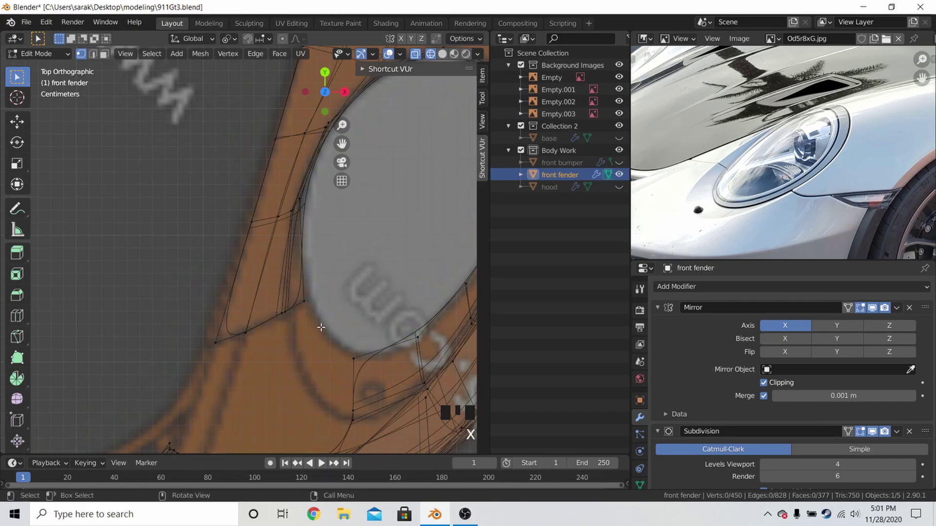
pyautogui.press('Tab')
pyautogui.scroll(-2, 370, 327)
pyautogui.moveTo(370, 327); pyautogui.dragTo(253, 234, button='middle')
# - In right view, slide the vertex at the side marker's front corner along its edges onto the blueprint's bumper seam line
pyautogui.press('Tab')
pyautogui.press('KP_3')
pyautogui.scroll(2, 873, 195)
pyautogui.moveTo(873, 195); pyautogui.dragTo(829, 183, button='middle')
pyautogui.scroll(3, 315, 258)
pyautogui.press('z')
pyautogui.click(182, 244)
pyautogui.keyDown('shift'); pyautogui.moveTo(182, 244); pyautogui.dragTo(288, 227, button='middle'); pyautogui.keyUp('shift')
pyautogui.scroll(2, 288, 227)
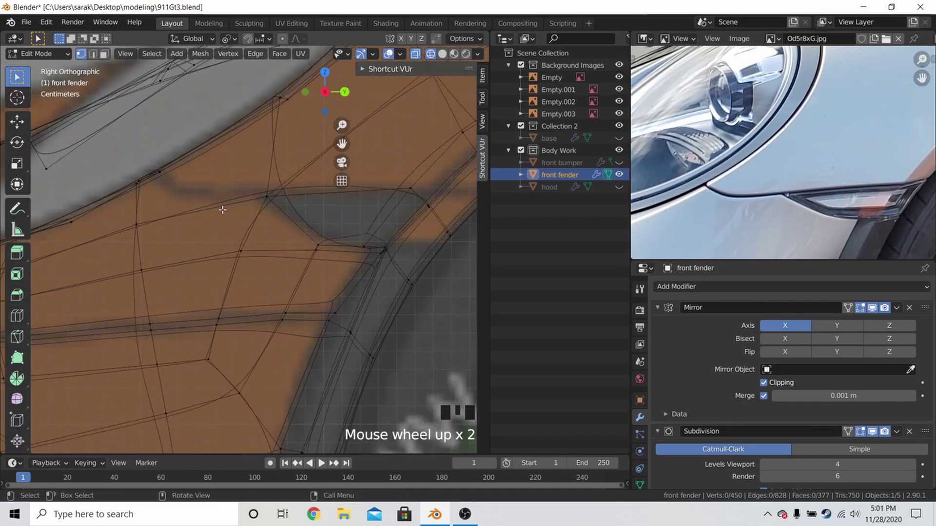
pyautogui.press('k')
pyautogui.press('Escape')
pyautogui.click(267, 196)
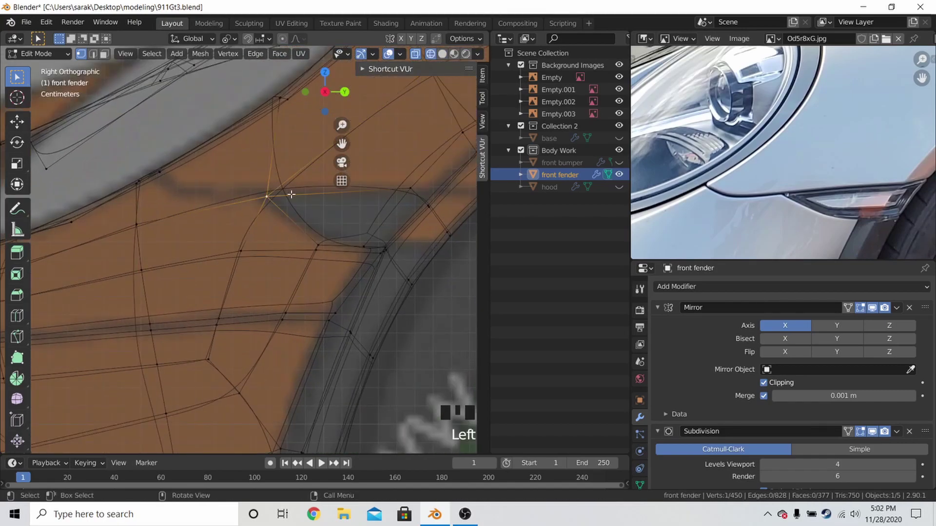
pyautogui.press('g')
pyautogui.press('g')
pyautogui.click(295, 191)
pyautogui.press('g')
pyautogui.press('g')
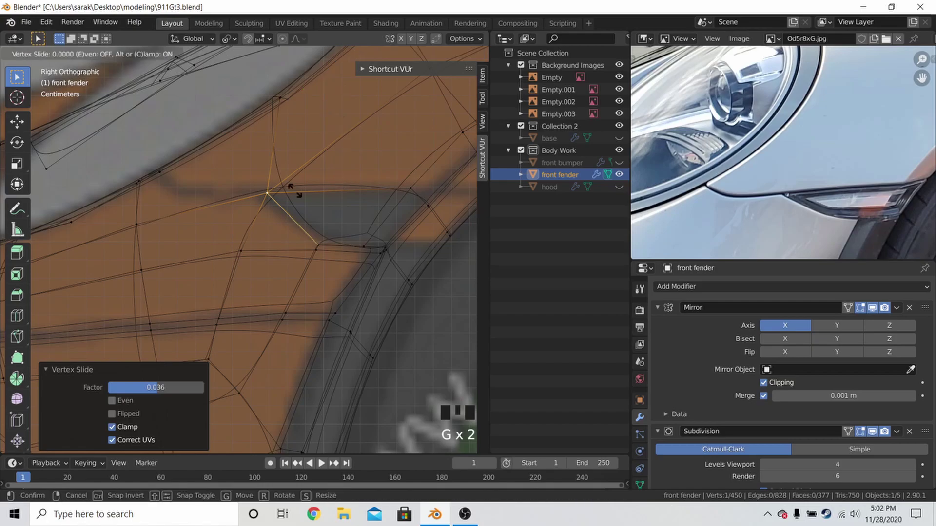
pyautogui.click(294, 186)
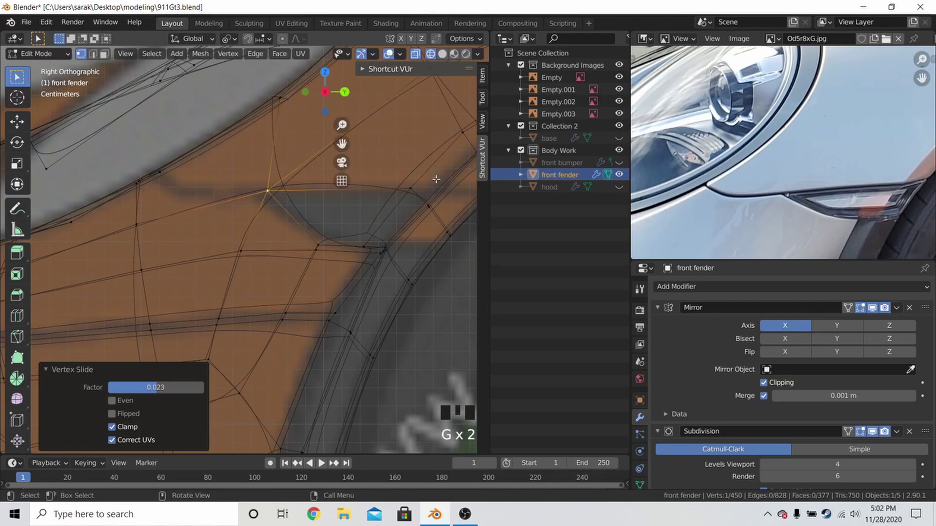
# - Knife a horizontal, angle-constrained cut from the side marker's upper edge back to the wheel arch
pyautogui.press('k')
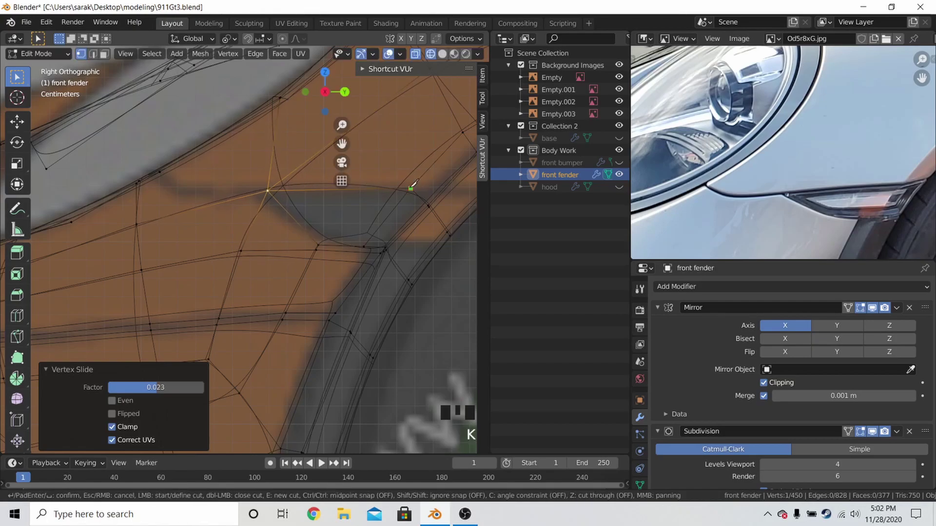
pyautogui.keyDown('shift'); pyautogui.moveTo(412, 184); pyautogui.dragTo(359, 186, button='middle'); pyautogui.keyUp('shift')
pyautogui.press('c')
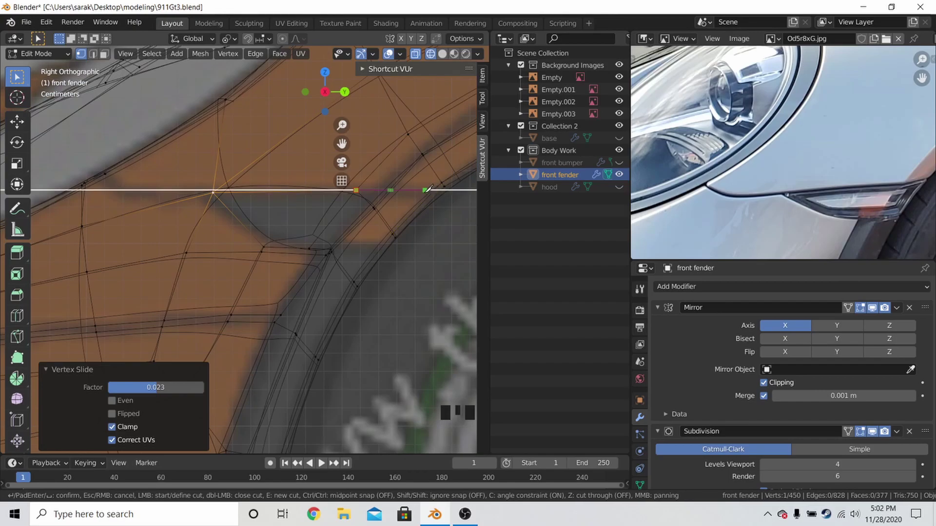
pyautogui.click(471, 187)
pyautogui.press('Return')
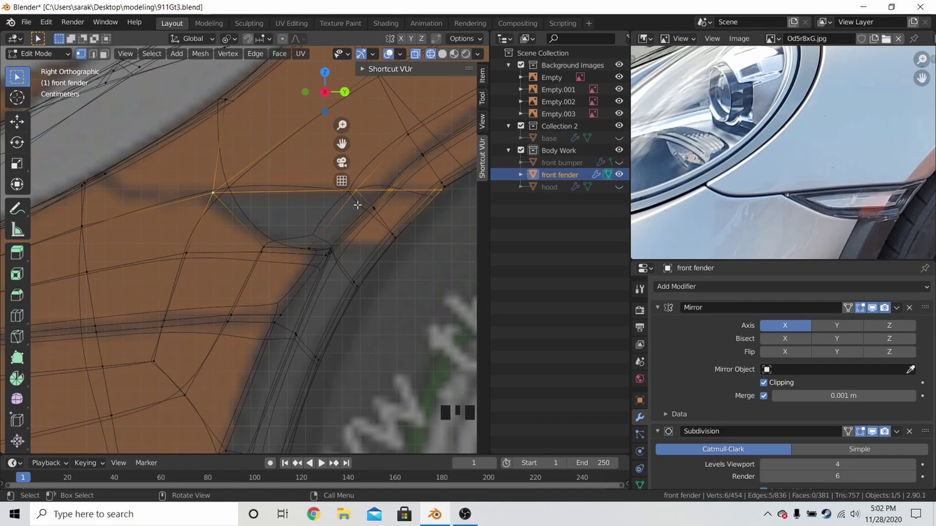
# - Knife a cut along the blueprint seam from the side marker's front corner forward and up to the headlight opening
pyautogui.keyDown('shift'); pyautogui.moveTo(372, 202); pyautogui.dragTo(420, 214, button='middle'); pyautogui.keyUp('shift')
pyautogui.press('a')
pyautogui.press('a')
pyautogui.press('a')
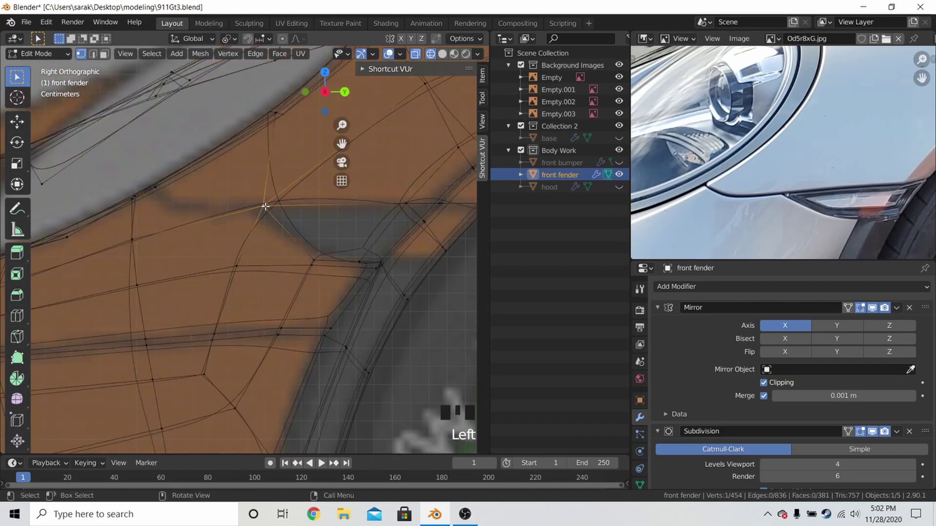
pyautogui.press('k')
pyautogui.click(263, 206)
pyautogui.click(178, 206)
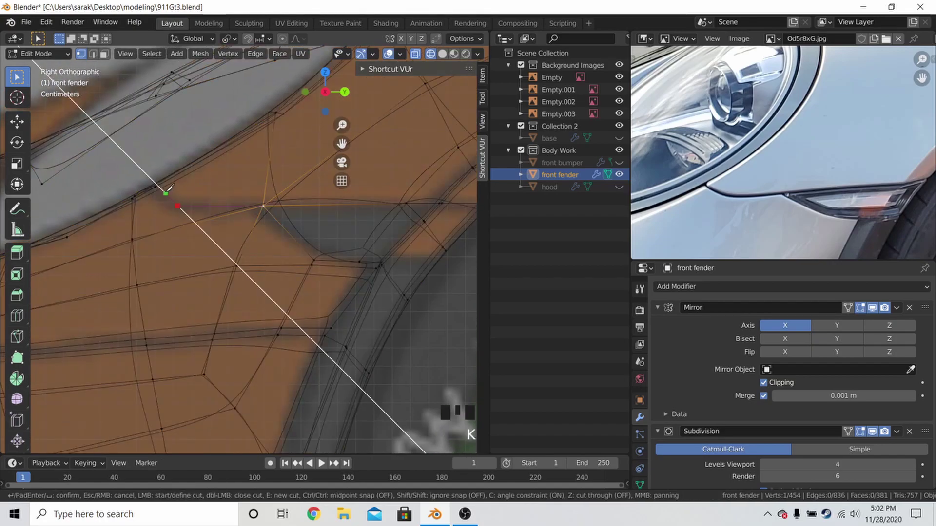
pyautogui.click(147, 166)
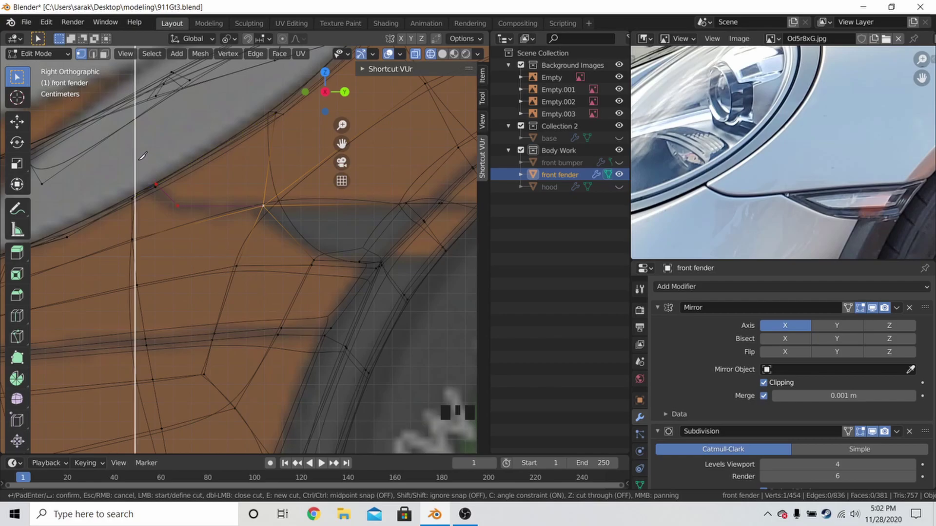
pyautogui.press('Return')
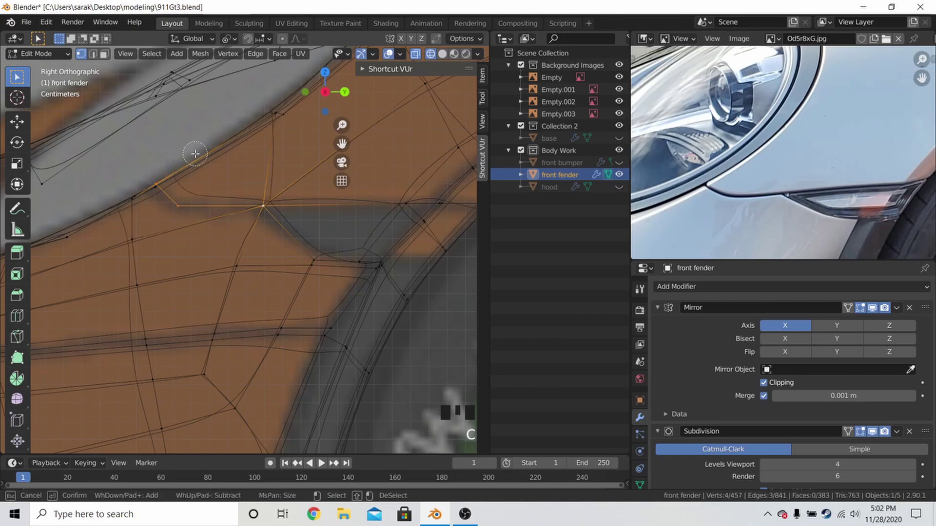
pyautogui.press('x')
pyautogui.press('c')
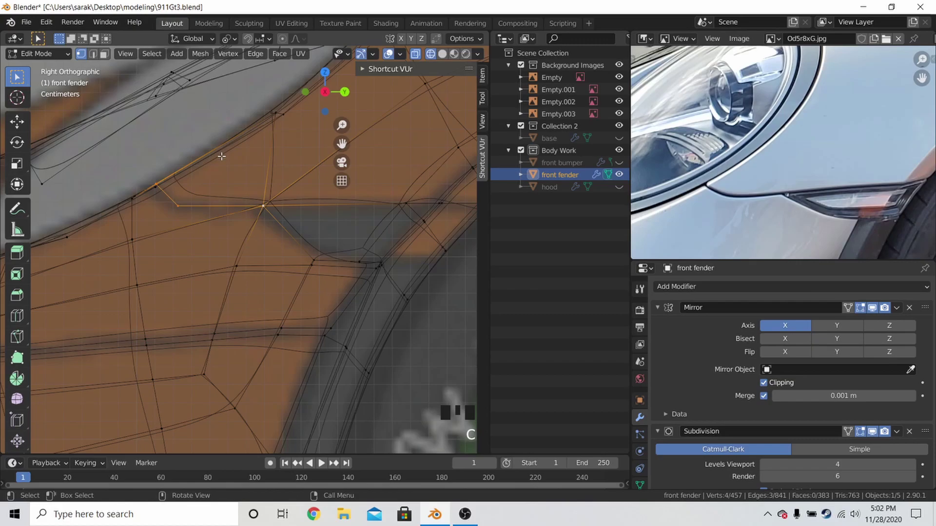
# - In top view, connect the two neighbouring vertices at the headlight opening's outer rim with a new edge
pyautogui.press('z')
pyautogui.click(290, 167)
pyautogui.moveTo(234, 170)
pyautogui.mouseDown(button='middle')
pyautogui.moveTo(287, 209)
pyautogui.moveTo(243, 210)
pyautogui.mouseUp(button='middle')
pyautogui.scroll(-5, 286, 209)
pyautogui.press('KP_7')
pyautogui.hotkey('shift', 'z')
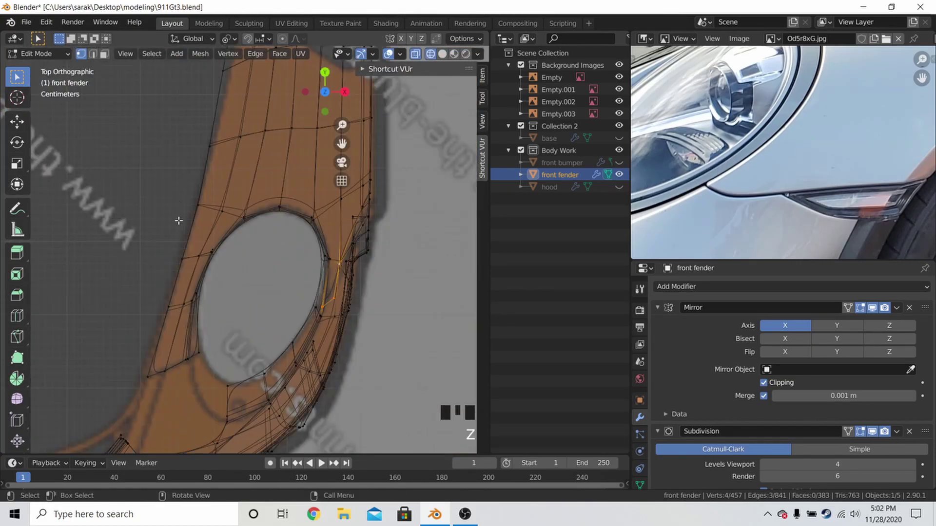
pyautogui.keyDown('shift'); pyautogui.moveTo(370, 392); pyautogui.dragTo(266, 287, button='middle'); pyautogui.keyUp('shift')
pyautogui.scroll(4, 265, 287)
pyautogui.click(230, 272)
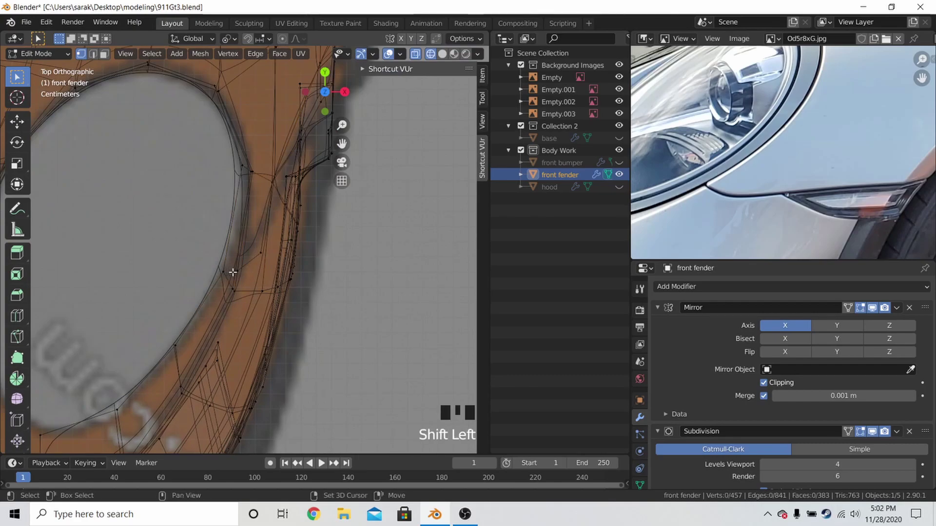
pyautogui.keyDown('shift'); pyautogui.click(233, 273); pyautogui.keyUp('shift')
pyautogui.keyDown('shift'); pyautogui.click(226, 272); pyautogui.keyUp('shift')
pyautogui.press('f')
# - Delete the strip of vertices just ahead of the seam cut, from the headlight opening's lower rim down through the bumper area
pyautogui.press('z')
pyautogui.click(326, 274)
pyautogui.scroll(-3, 326, 268)
pyautogui.moveTo(326, 268); pyautogui.dragTo(214, 235, button='middle')
pyautogui.press('a')
pyautogui.press('a')
pyautogui.press('a')
pyautogui.press('c')
pyautogui.click(215, 229)
pyautogui.moveTo(227, 347); pyautogui.dragTo(247, 409)
pyautogui.click(238, 344)
pyautogui.rightClick(236, 341)
pyautogui.press('c')
pyautogui.click(233, 327)
pyautogui.rightClick(232, 326)
pyautogui.press('x')
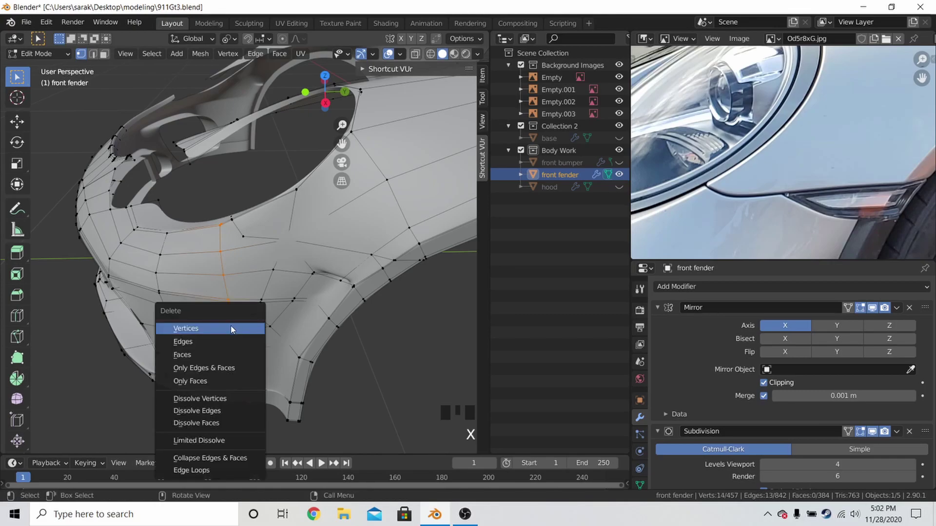
pyautogui.click(230, 328)
# - Delete the stray vertex at the headlight opening's lower rim, together with all linked geometry of the detached front bumper section
pyautogui.click(193, 225)
pyautogui.press('x')
pyautogui.click(194, 230)
pyautogui.press('l')
pyautogui.press('x')
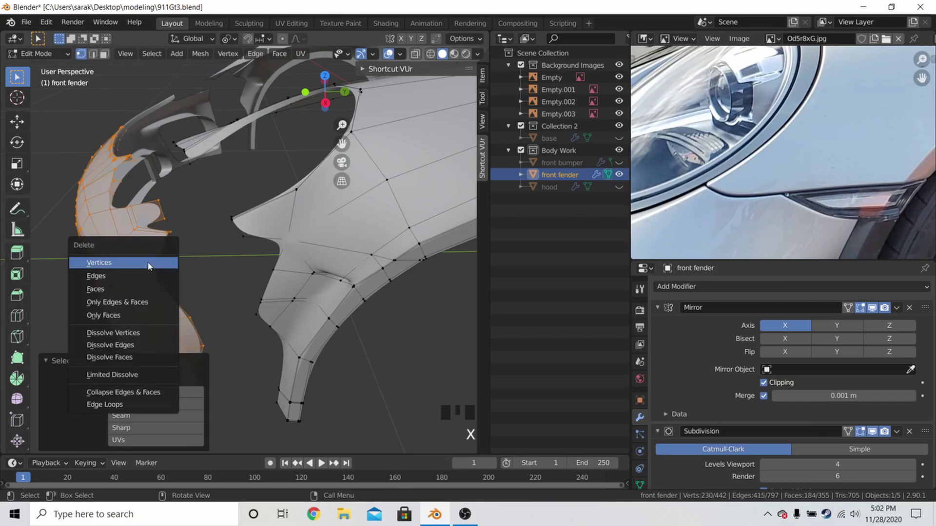
pyautogui.click(148, 262)
# - In right view with X-ray on, delete the side marker and wheel arch vertices below the horizontal cut
pyautogui.press('KP_3')
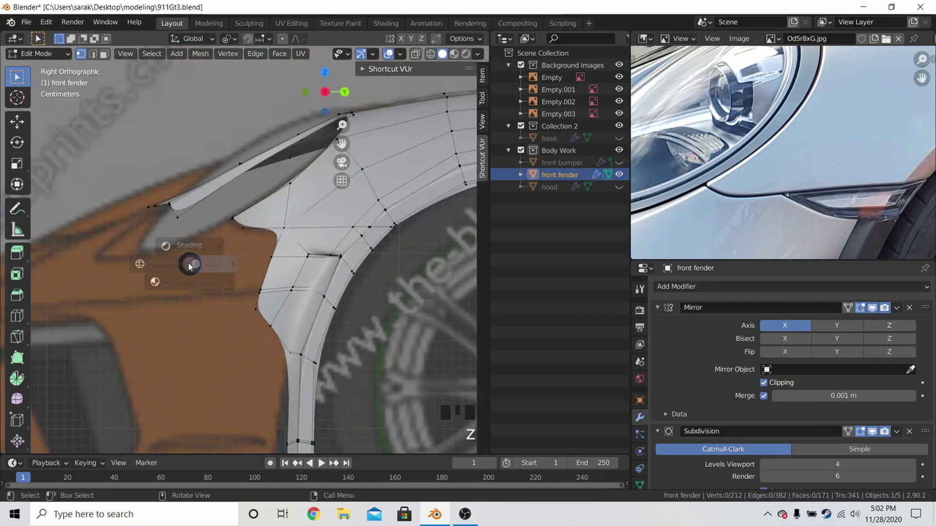
pyautogui.hotkey('alt', 'z')
pyautogui.press('c')
pyautogui.moveTo(275, 258)
pyautogui.mouseDown()
pyautogui.moveTo(367, 259)
pyautogui.moveTo(292, 292)
pyautogui.moveTo(365, 299)
pyautogui.moveTo(286, 345)
pyautogui.moveTo(333, 348)
pyautogui.mouseUp()
pyautogui.press('Escape')
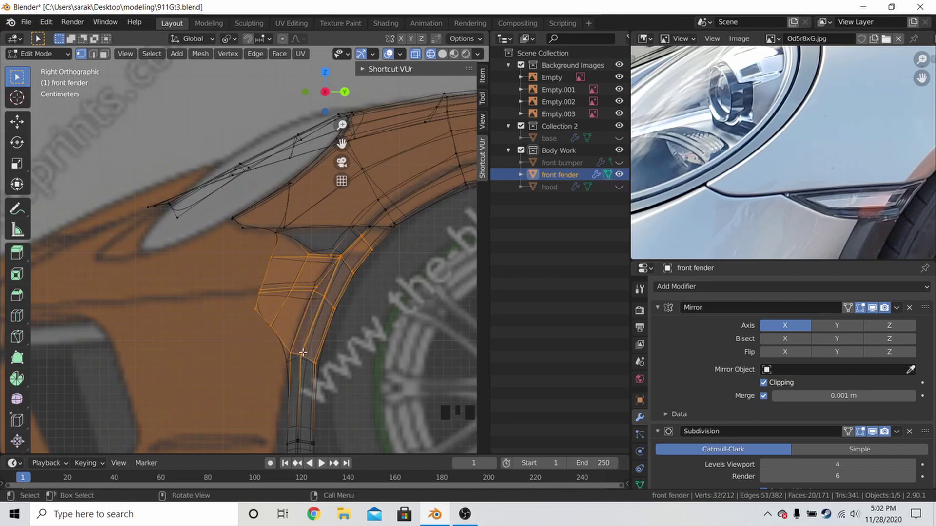
pyautogui.press('x')
pyautogui.click(302, 349)
# - Delete the leftover linked strip at the lower front of the wheel arch
pyautogui.scroll(-4, 289, 373)
pyautogui.press('l')
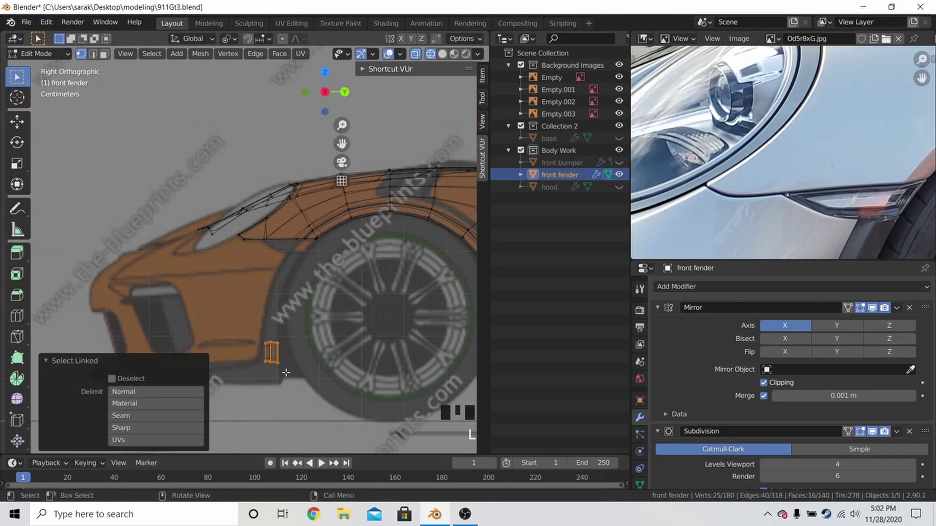
pyautogui.press('x')
pyautogui.click(280, 346)
# - Return to Object Mode and reveal all hidden objects, hiding only the base body again
pyautogui.press('Tab')
pyautogui.press('a')
pyautogui.press('a')
pyautogui.press('a')
pyautogui.hotkey('alt', 'h')
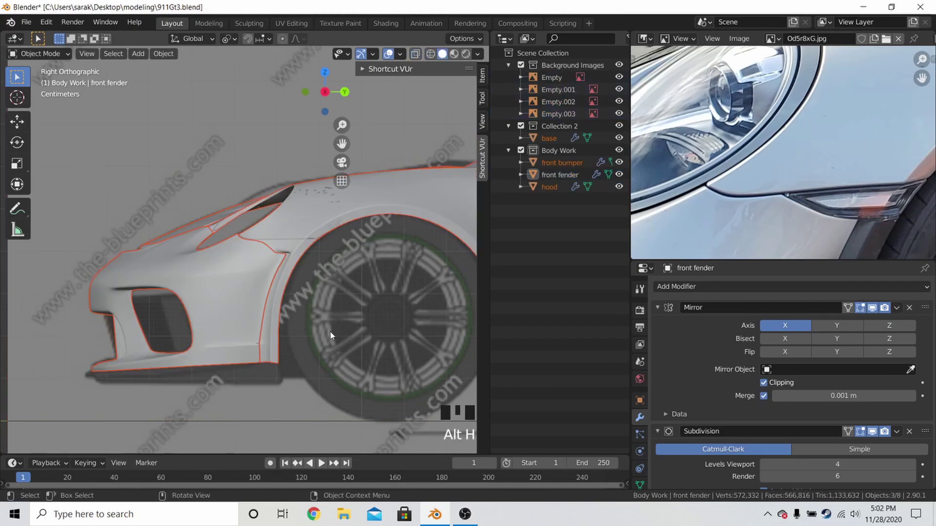
pyautogui.moveTo(303, 274); pyautogui.dragTo(342, 274, button='middle')
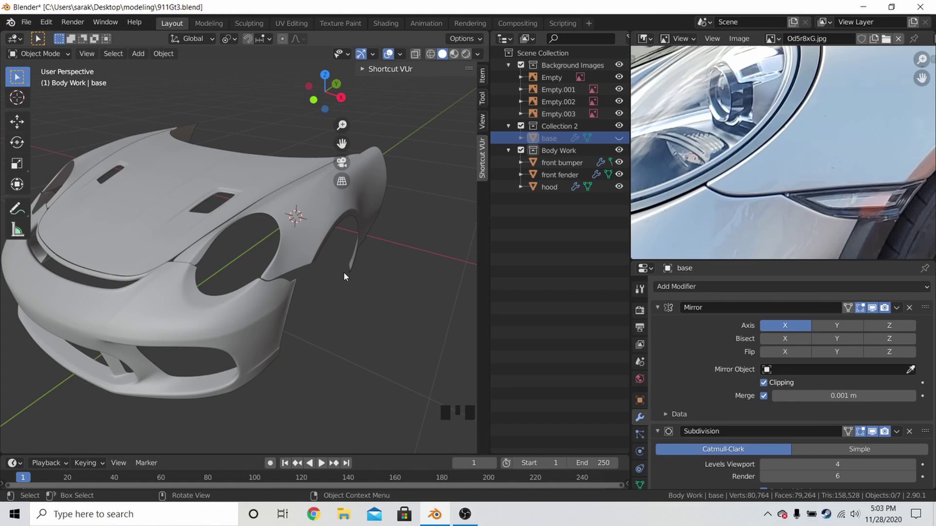
# - Set the base body's Subdivision levels to 2 for the viewport and 3 for render
pyautogui.click(657, 308)
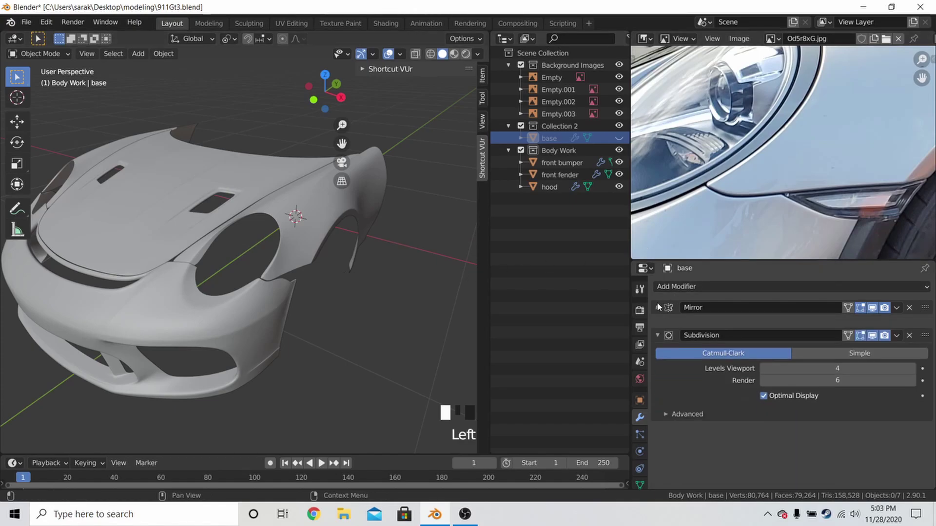
pyautogui.click(827, 360)
pyautogui.write('2')
pyautogui.press('Return')
pyautogui.click(848, 369)
pyautogui.write('3')
pyautogui.press('Return')
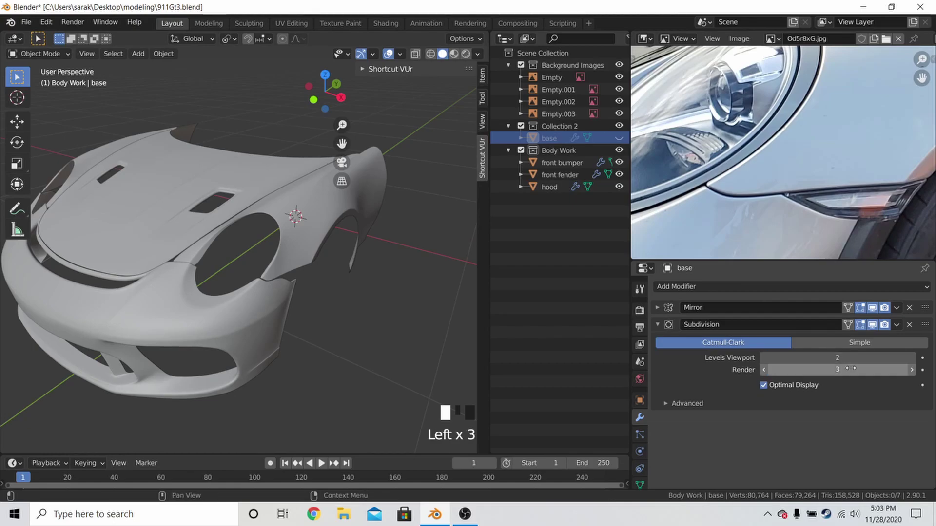
# - Examine the modifier stacks of the front fender and the front bumper to compare their Subdivision settings
pyautogui.scroll(3, 295, 214)
pyautogui.keyDown('shift'); pyautogui.moveTo(295, 215); pyautogui.dragTo(302, 241, button='middle'); pyautogui.keyUp('shift')
pyautogui.click(355, 250)
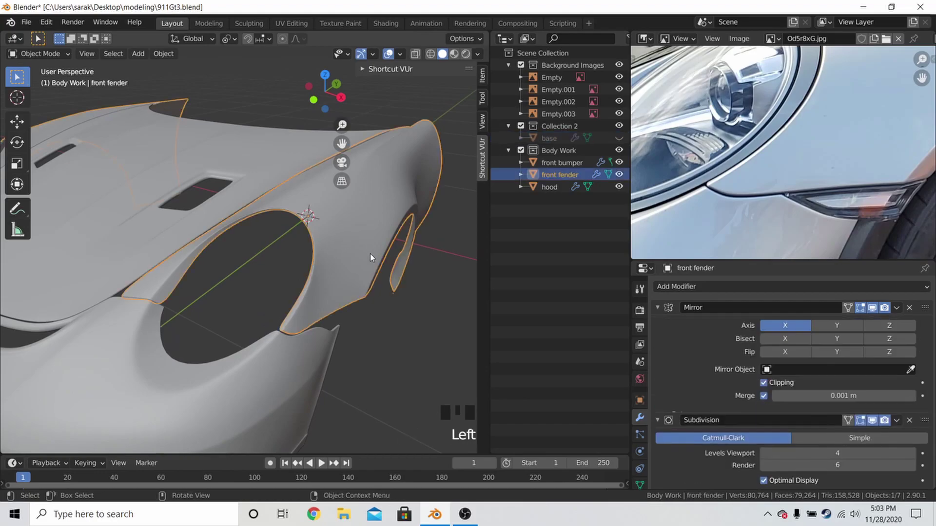
pyautogui.click(670, 287)
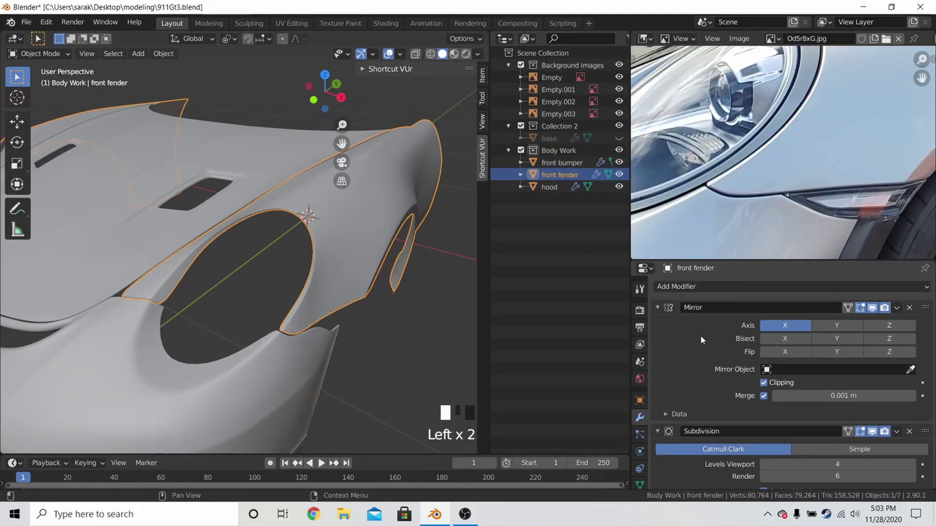
pyautogui.scroll(-4, 723, 349)
pyautogui.click(300, 351)
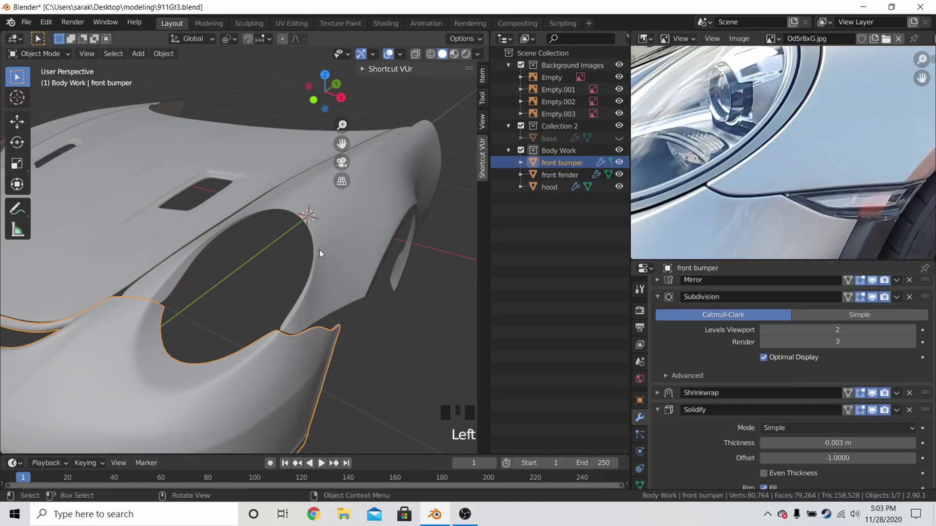
# - Unhide the base body, restore its Subdivision levels to 4 for the viewport and 6 for render, and hide it again
pyautogui.click(619, 138)
pyautogui.click(288, 104)
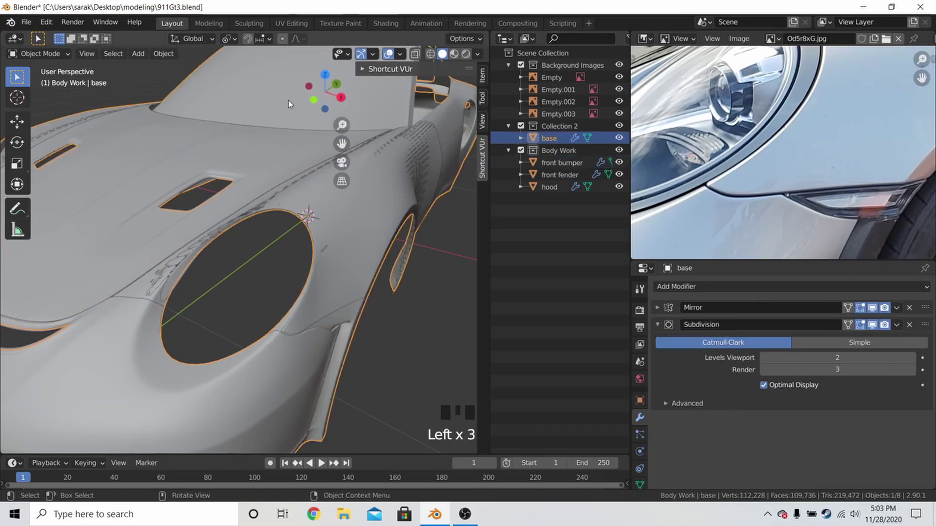
pyautogui.click(813, 357)
pyautogui.doubleClick(813, 358)
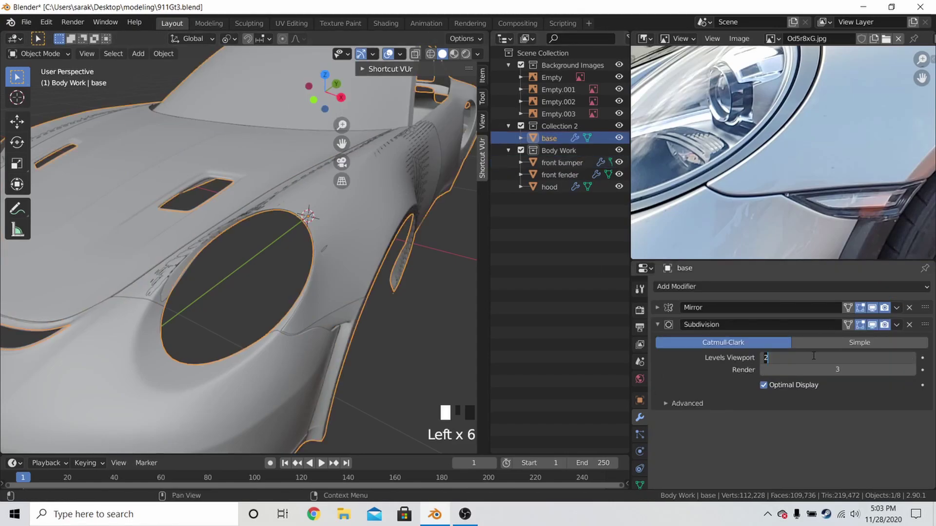
pyautogui.click(839, 369)
pyautogui.write('6')
pyautogui.press('Return')
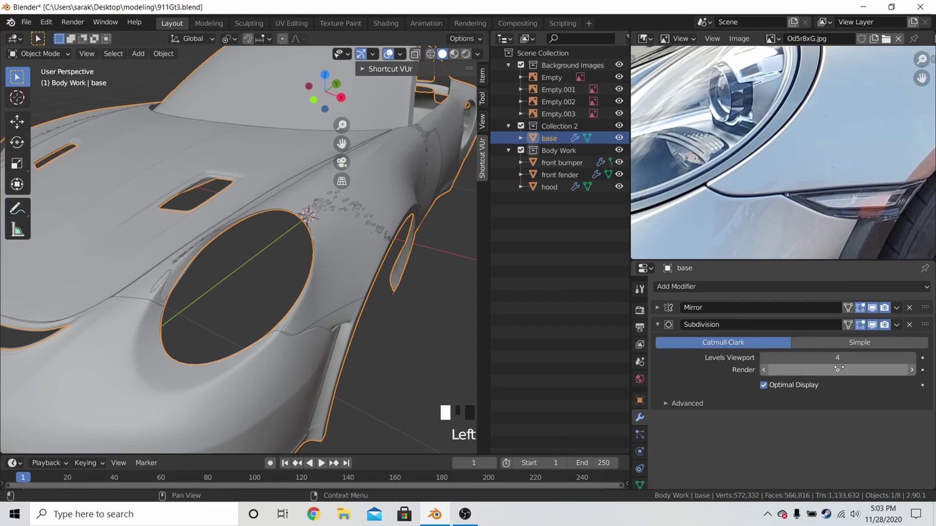
pyautogui.click(618, 139)
# - Set the front fender's Subdivision levels to 2 for the viewport and 3 for render
pyautogui.click(561, 163)
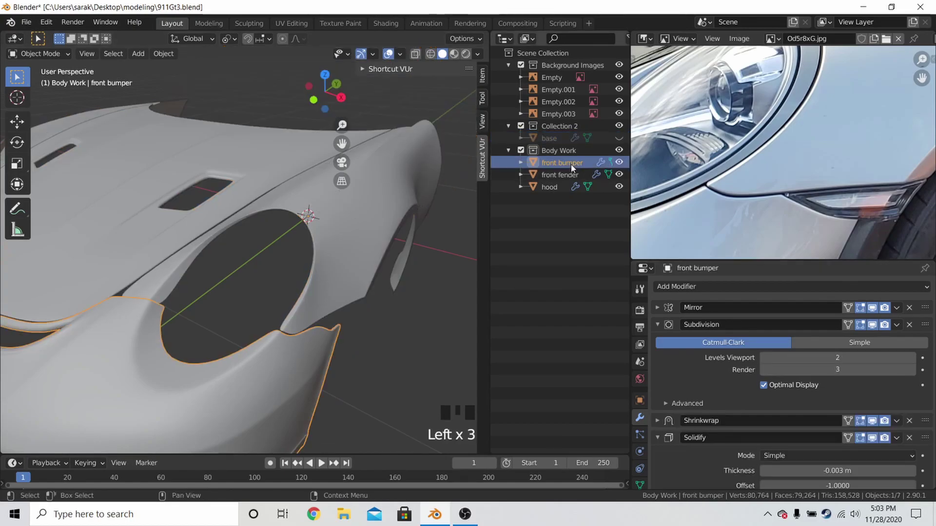
pyautogui.click(566, 174)
pyautogui.click(817, 465)
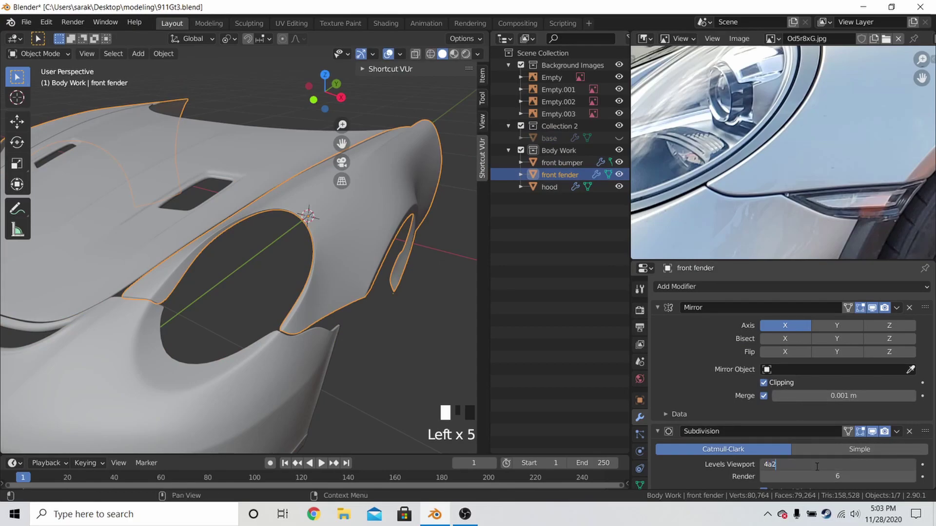
pyautogui.press('BackSpace')
pyautogui.press('BackSpace')
pyautogui.write('2')
pyautogui.press('Return')
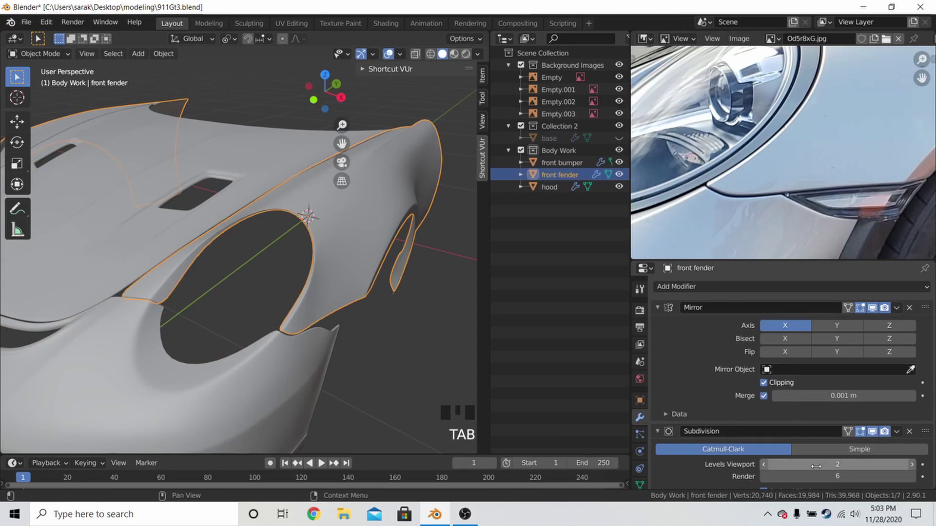
pyautogui.click(818, 477)
pyautogui.write('3')
pyautogui.press('Return')
# - Add a Shrinkwrap modifier with the base as target to the front fender and save the file
pyautogui.click(657, 311)
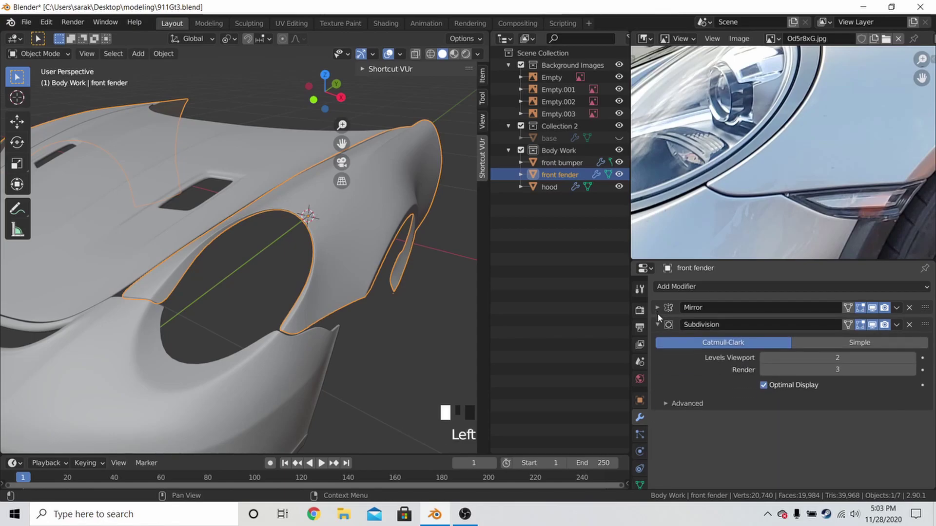
pyautogui.click(657, 324)
pyautogui.scroll(2, 390, 314)
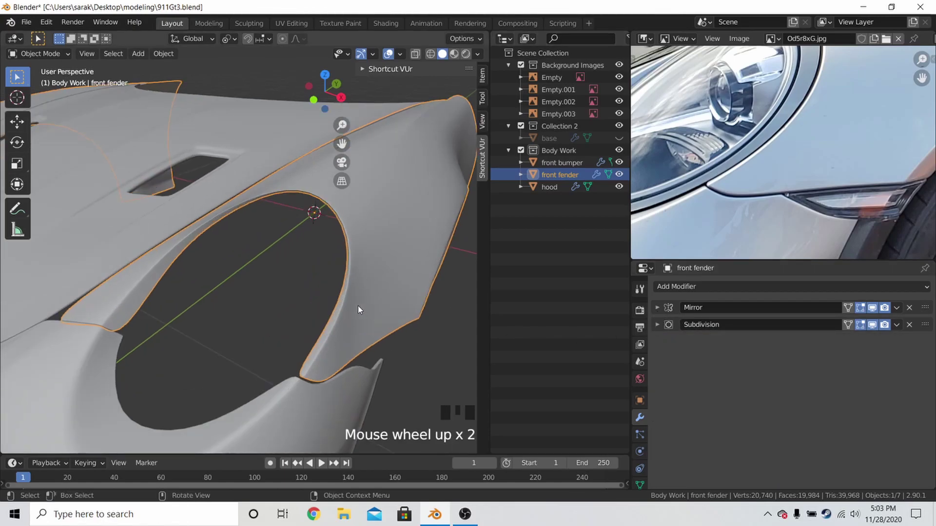
pyautogui.click(716, 285)
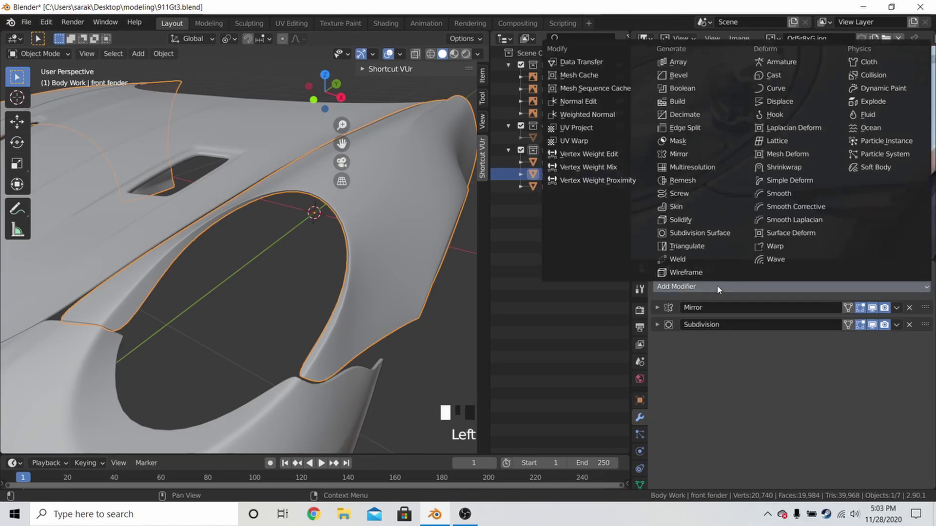
pyautogui.click(783, 167)
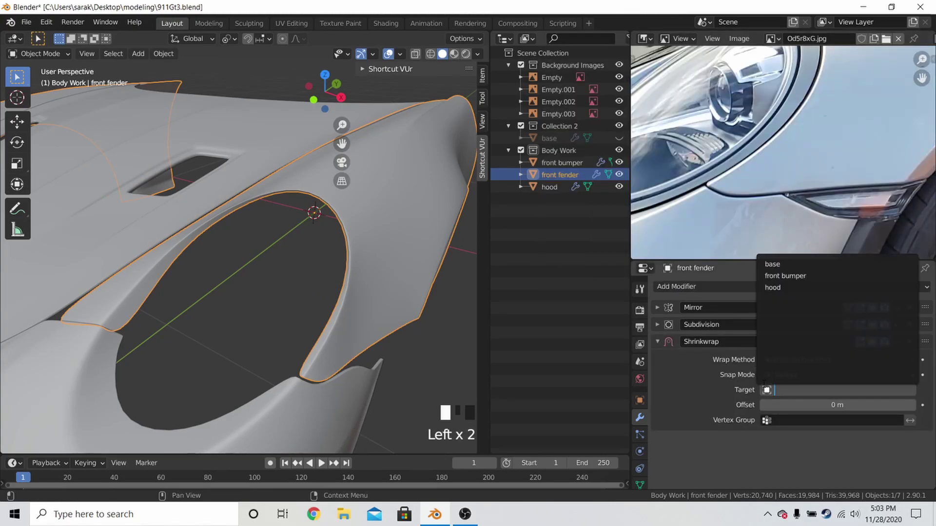
pyautogui.click(790, 390)
pyautogui.click(779, 262)
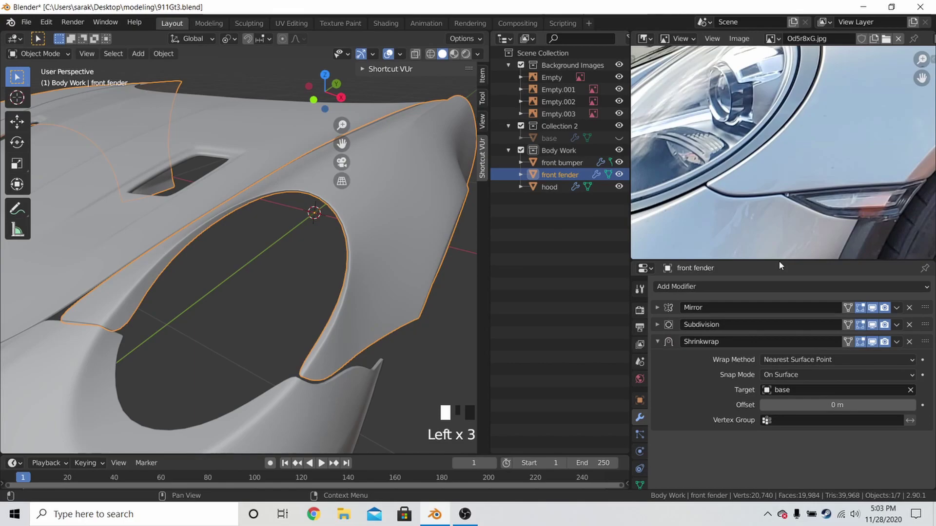
pyautogui.moveTo(376, 301); pyautogui.dragTo(210, 273, button='middle')
pyautogui.press('a')
pyautogui.press('a')
pyautogui.scroll(-3, 294, 289)
pyautogui.hotkey('ctrl', 's')
# - Add a loop cut along the fender's rim around the headlight opening
pyautogui.scroll(6, 236, 219)
pyautogui.press('Tab')
pyautogui.hotkey('ctrl', 'r')
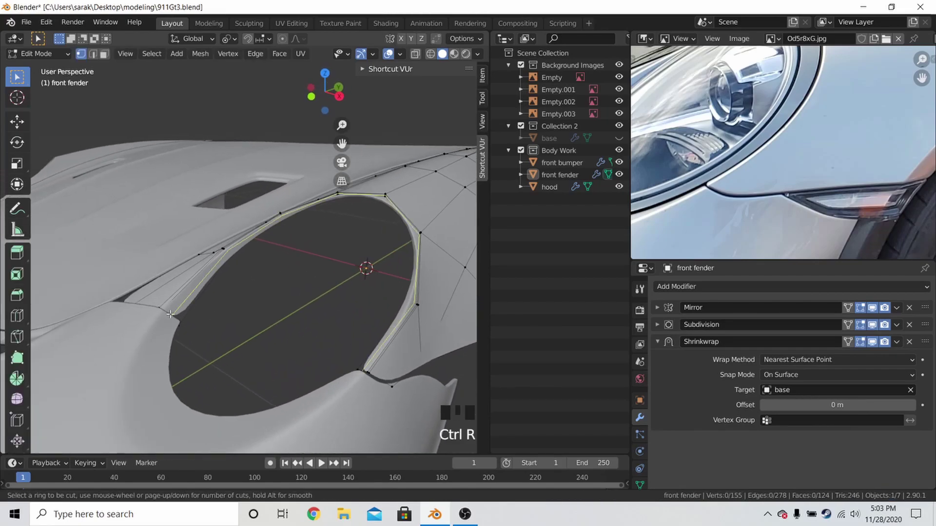
pyautogui.click(169, 316)
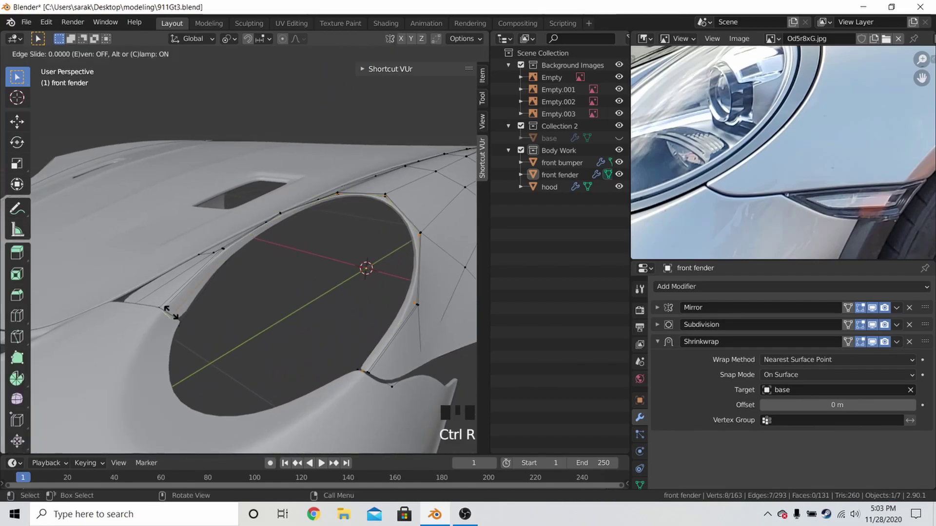
pyautogui.click(188, 336)
# - Edge-slide the new headlight rim loop by a factor of -0.384
pyautogui.press('Tab')
pyautogui.scroll(-3, 224, 322)
pyautogui.moveTo(224, 322); pyautogui.dragTo(288, 279, button='middle')
pyautogui.scroll(2, 303, 297)
pyautogui.keyDown('shift'); pyautogui.moveTo(310, 309); pyautogui.dragTo(309, 282, button='middle'); pyautogui.keyUp('shift')
pyautogui.press('Tab')
pyautogui.press('g')
pyautogui.press('g')
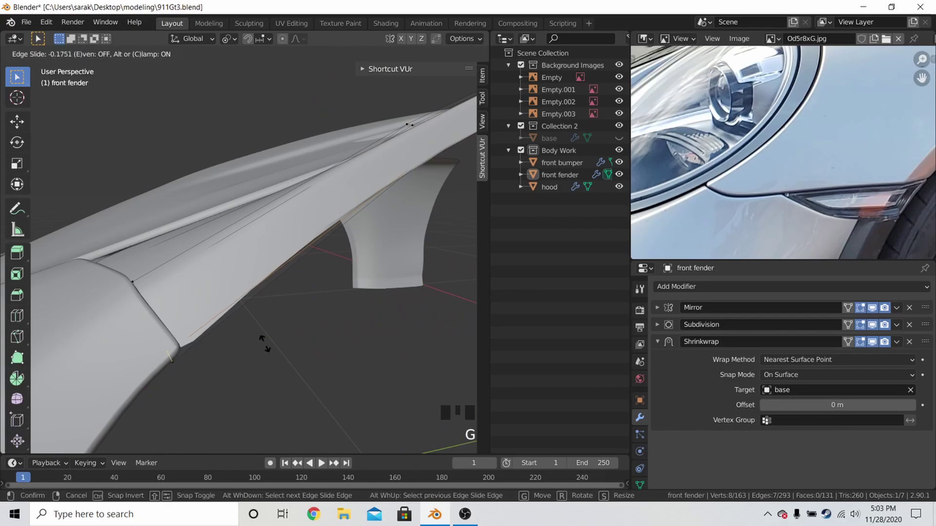
pyautogui.click(335, 386)
# - In top view, edge-slide the two vertices at the fender's front corner by the headlight opening toward the bumper seam
pyautogui.press('z')
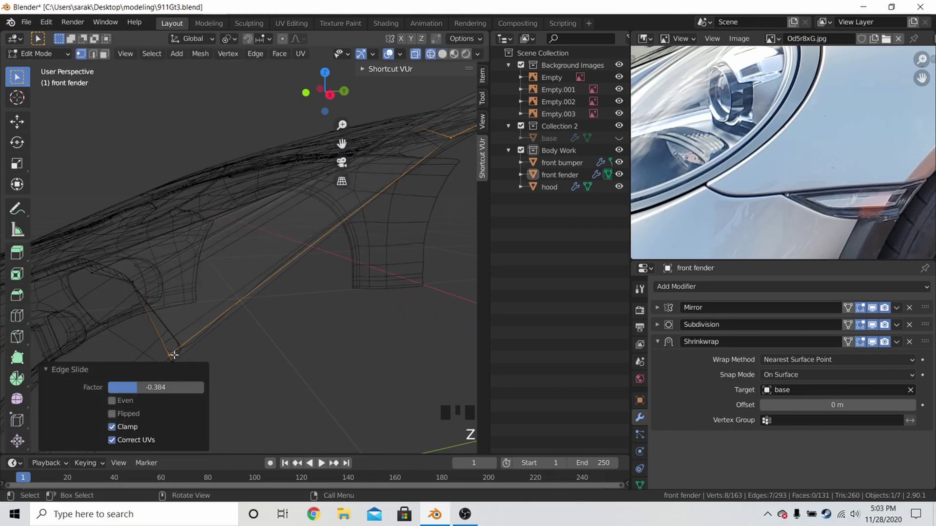
pyautogui.click(174, 355)
pyautogui.press('c')
pyautogui.press('KP_7')
pyautogui.press('z')
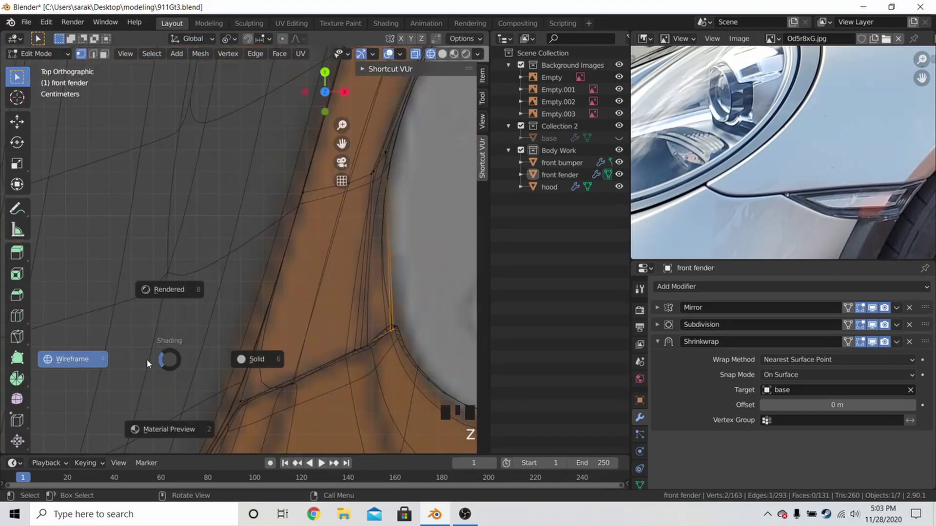
pyautogui.keyDown('shift'); pyautogui.moveTo(152, 359); pyautogui.dragTo(322, 309, button='middle'); pyautogui.keyUp('shift')
pyautogui.scroll(3, 384, 298)
pyautogui.keyDown('shift'); pyautogui.moveTo(384, 299); pyautogui.dragTo(285, 284, button='middle'); pyautogui.keyUp('shift')
pyautogui.press('g')
pyautogui.press('g')
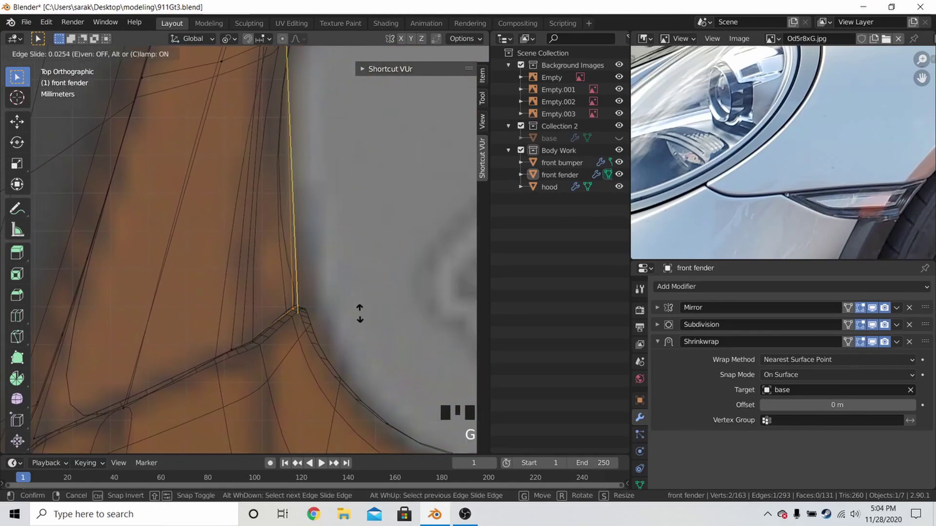
pyautogui.click(361, 311)
# - Select the front corner vertex at the headlight rim, slide it along its edge, and return to solid shading
pyautogui.click(297, 304)
pyautogui.press('g')
pyautogui.press('g')
pyautogui.click(310, 299)
pyautogui.press('z')
pyautogui.click(372, 299)
pyautogui.press('Tab')
pyautogui.scroll(-3, 372, 298)
# - Add a loop cut across the fender's front tip close to the bumper seam, with Even on, and save the file
pyautogui.press('Tab')
pyautogui.press('a')
pyautogui.press('a')
pyautogui.hotkey('ctrl', 'r')
pyautogui.click(232, 262)
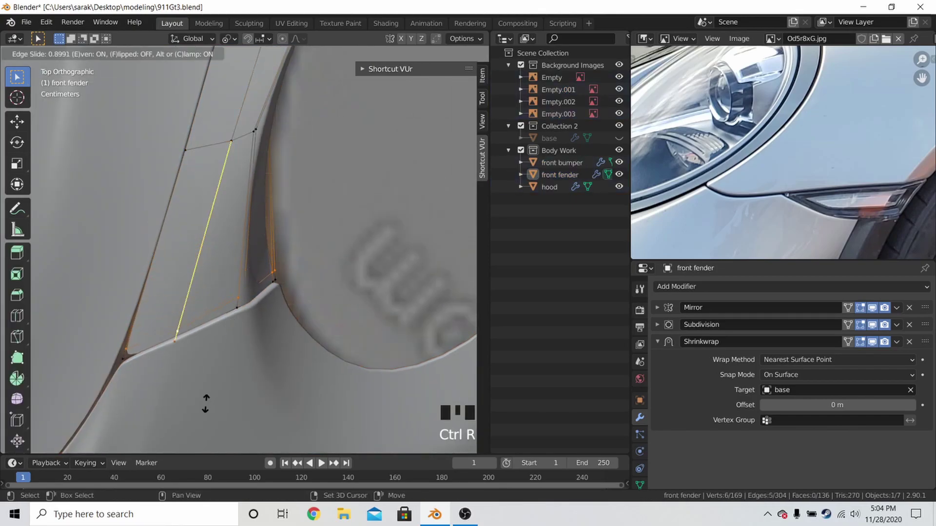
pyautogui.click(273, 215)
pyautogui.press('Tab')
pyautogui.hotkey('ctrl', 's')
# - Edge-slide the loop across the fender's front tip by a factor of 0.382
pyautogui.moveTo(274, 216); pyautogui.dragTo(121, 85, button='middle')
pyautogui.scroll(4, 192, 191)
pyautogui.press('Tab')
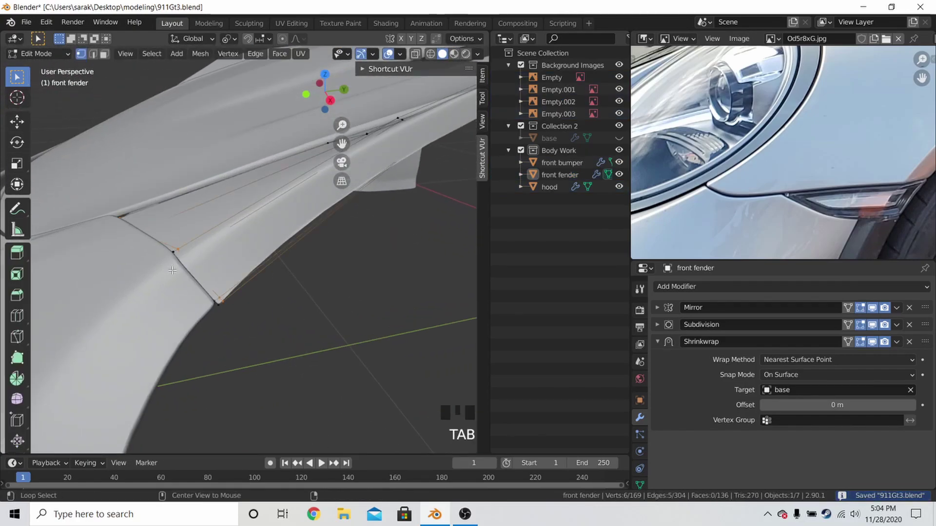
pyautogui.moveTo(212, 245); pyautogui.dragTo(254, 251, button='middle')
pyautogui.moveTo(643, 190); pyautogui.dragTo(755, 138, button='middle')
pyautogui.scroll(2, 230, 266)
pyautogui.press('g')
pyautogui.press('g')
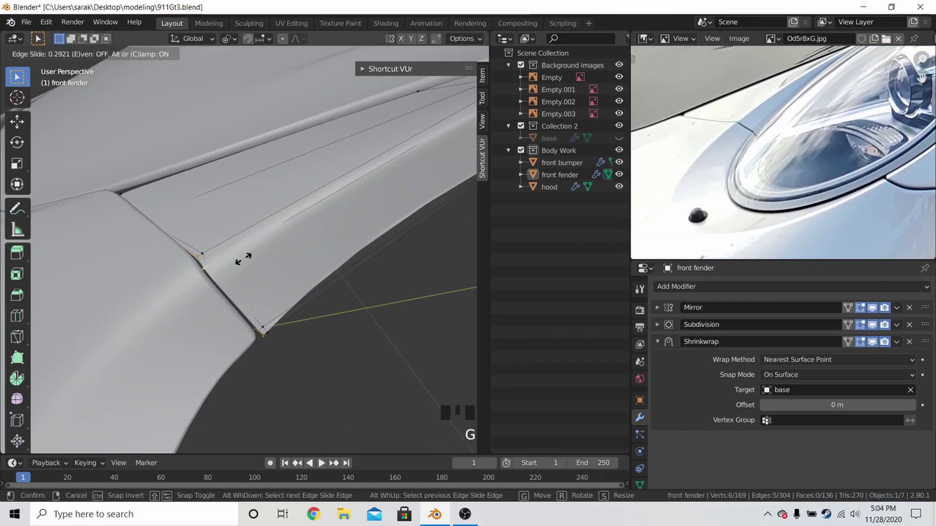
pyautogui.click(246, 255)
# - Select the two vertices at the kink of the fender's front edge and move them in top view away from the bumper seam
pyautogui.moveTo(246, 256); pyautogui.dragTo(345, 296, button='middle')
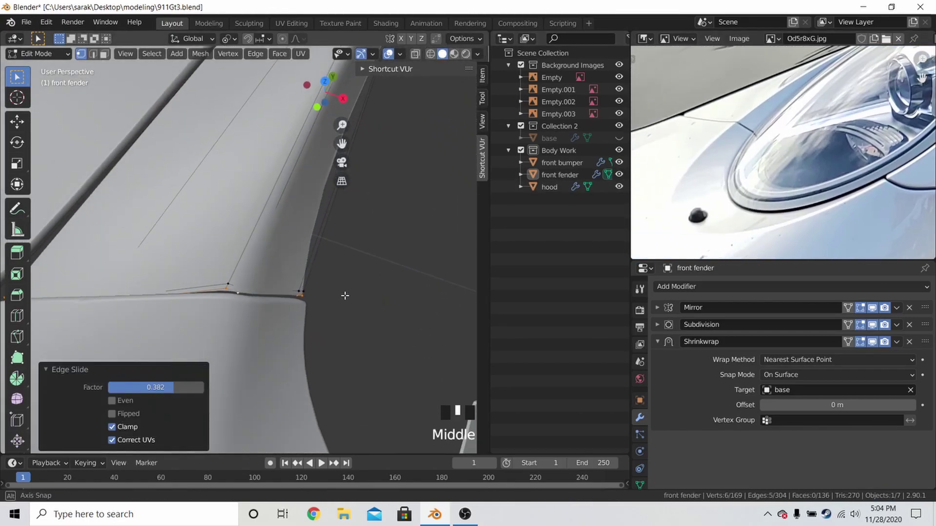
pyautogui.click(239, 293)
pyautogui.press('z')
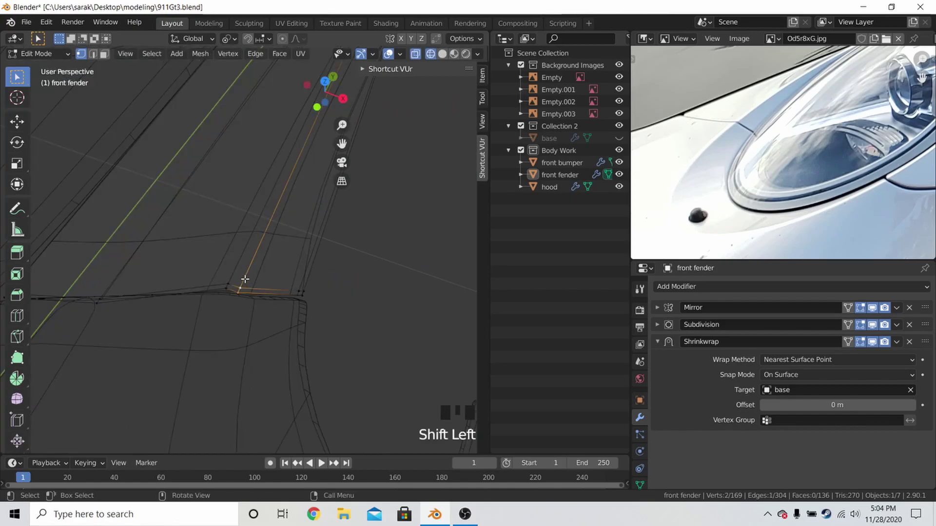
pyautogui.press('KP_7')
pyautogui.scroll(3, 283, 305)
pyautogui.press('g')
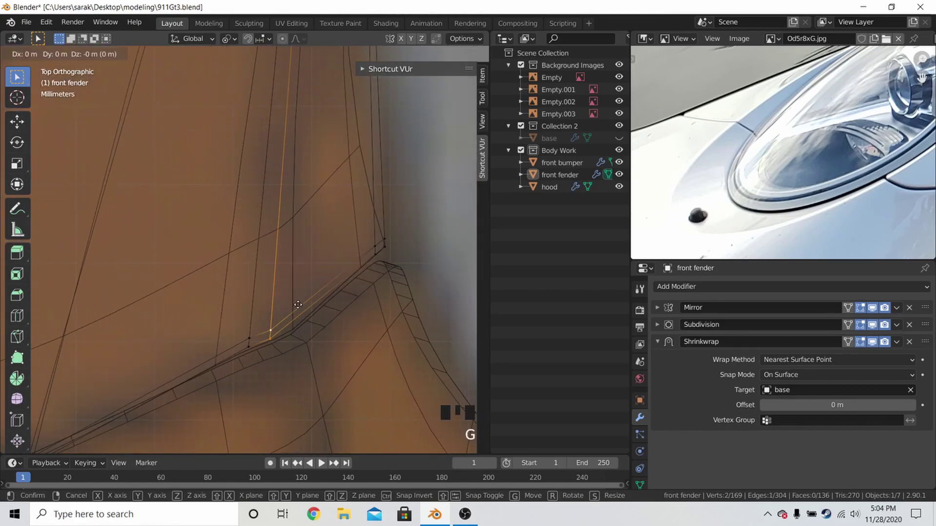
pyautogui.click(285, 241)
pyautogui.press('Tab')
pyautogui.click(314, 361)
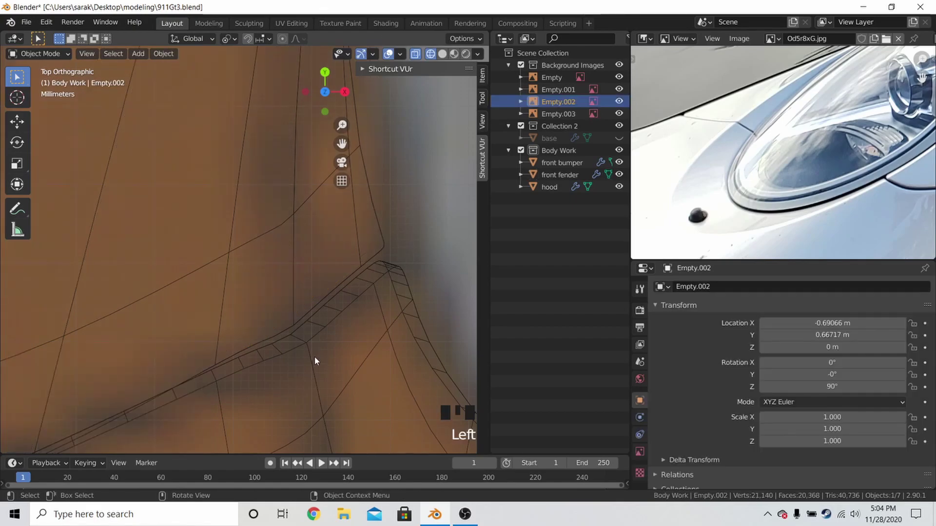
pyautogui.click(300, 341)
pyautogui.press('Tab')
pyautogui.press('z')
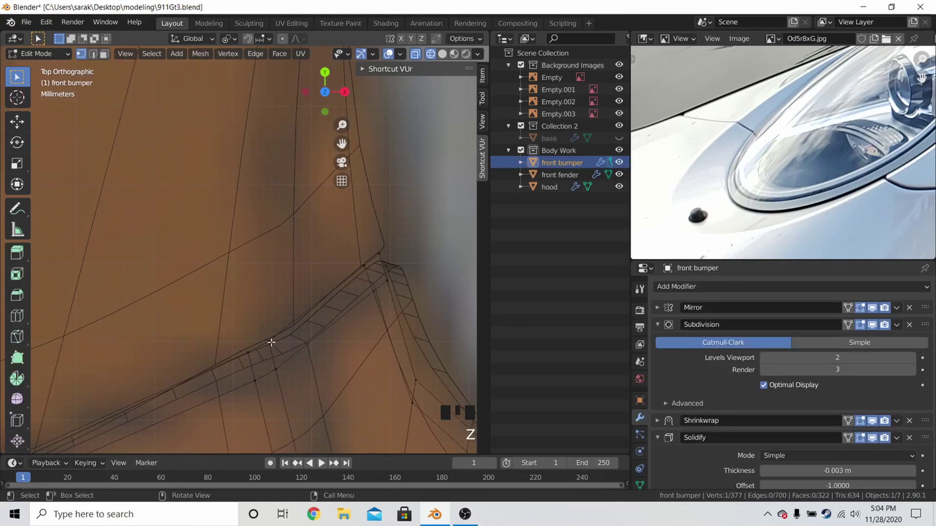
pyautogui.press('Tab')
# - Go back to editing the front fender and fine-tune the position of the two kink vertices along the bumper seam
pyautogui.hotkey('shift', 'z')
pyautogui.click(291, 303)
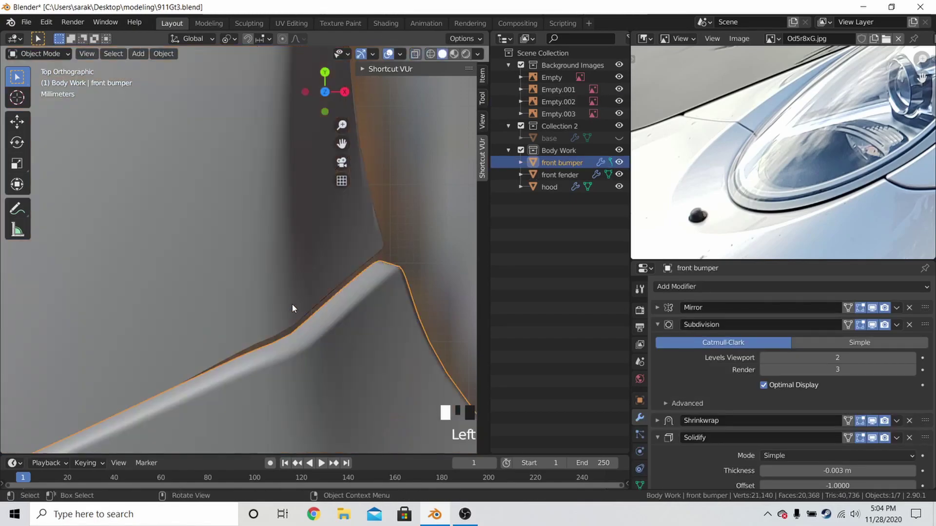
pyautogui.press('Tab')
pyautogui.hotkey('shift', 'z')
pyautogui.click(282, 325)
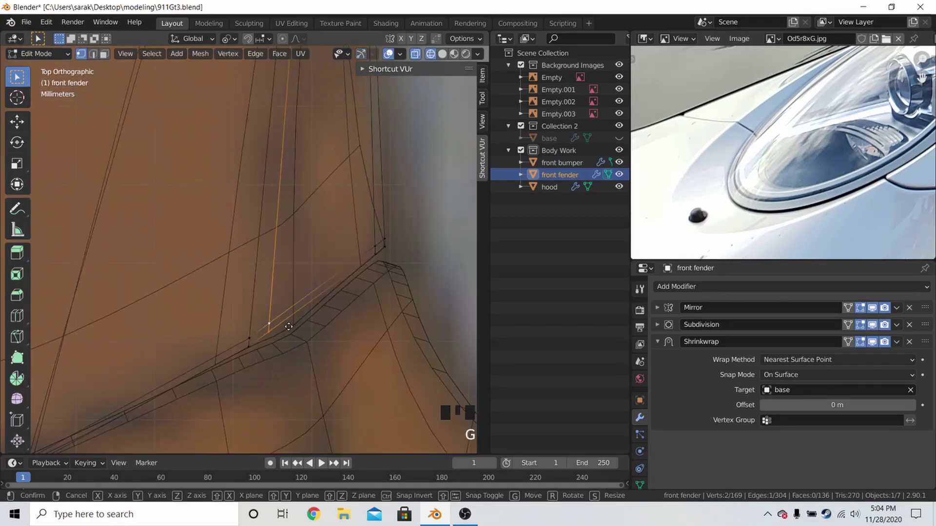
pyautogui.press('g')
pyautogui.press('Tab')
# - Select the two vertices midway along the fender's front edge and move them slightly back from the bumper seam in top view
pyautogui.moveTo(335, 355)
pyautogui.keyDown('shift'); pyautogui.mouseDown(button='middle')
pyautogui.moveTo(306, 326)
pyautogui.moveTo(353, 316)
pyautogui.mouseUp(button='middle'); pyautogui.keyUp('shift')
pyautogui.hotkey('shift', 'z')
pyautogui.scroll(-4, 317, 331)
pyautogui.press('Tab')
pyautogui.hotkey('shift', 'z')
pyautogui.keyDown('shift'); pyautogui.click(255, 317); pyautogui.keyUp('shift')
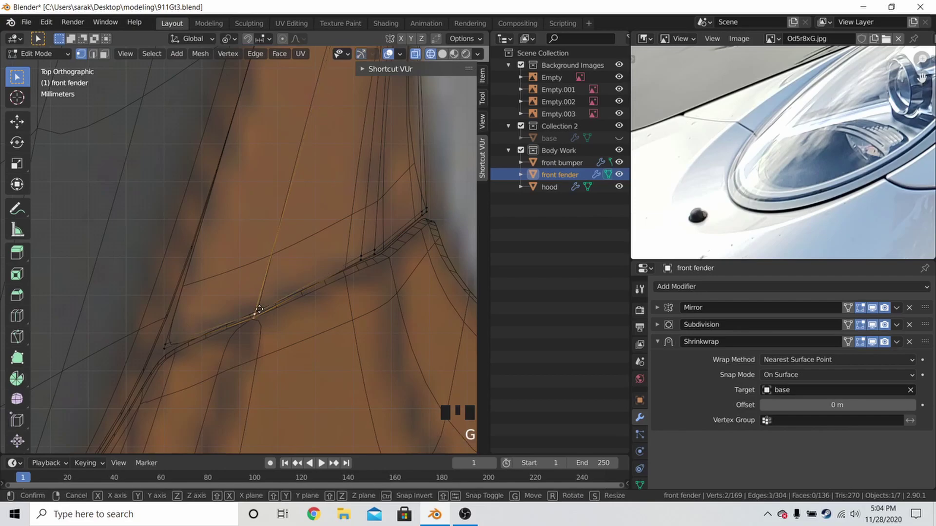
pyautogui.press('g')
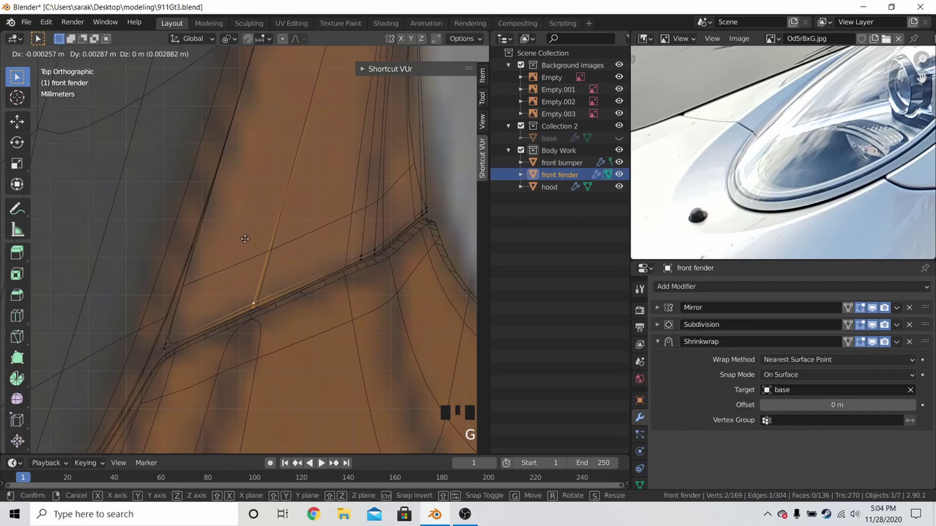
pyautogui.click(243, 237)
pyautogui.press('g')
pyautogui.click(249, 249)
# - Return to solid shading in Object Mode and save the file
pyautogui.press('z')
pyautogui.click(304, 256)
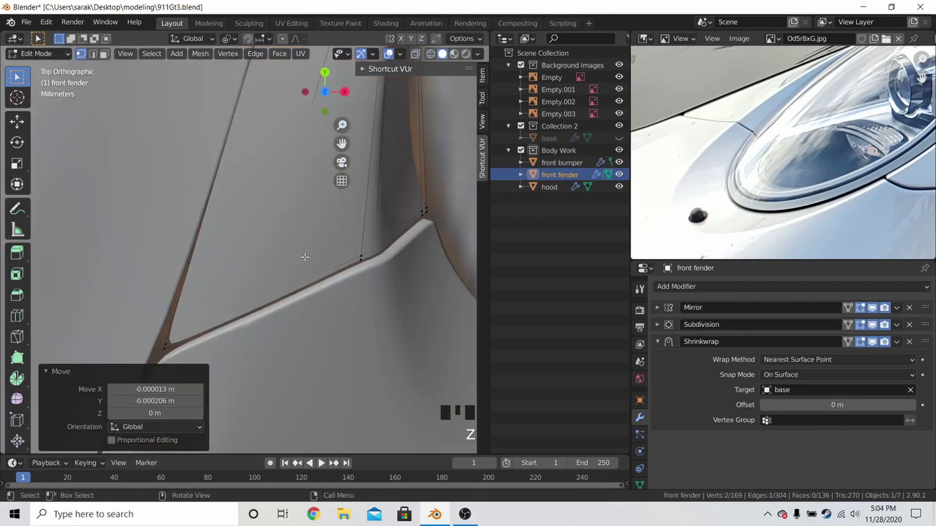
pyautogui.press('Tab')
pyautogui.hotkey('ctrl', 's')
pyautogui.moveTo(311, 275); pyautogui.dragTo(319, 232, button='middle')
pyautogui.scroll(-3, 294, 201)
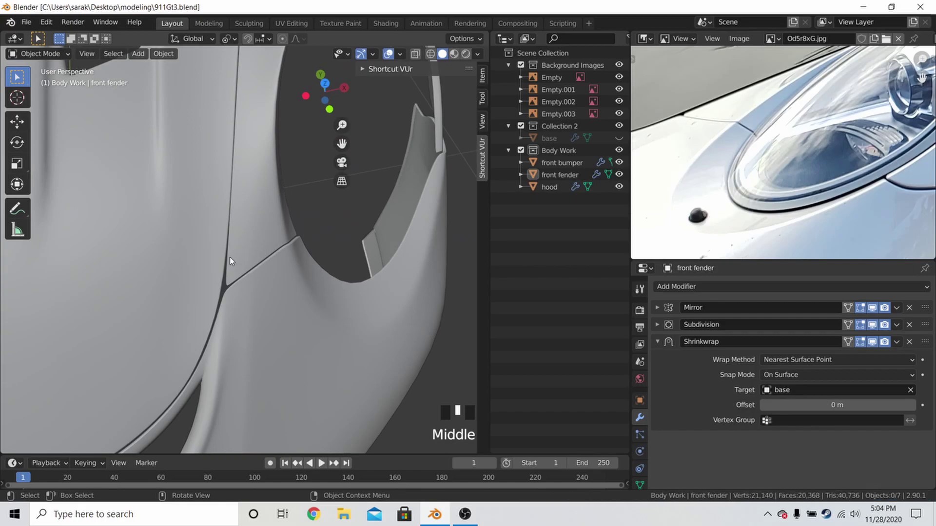
# - Add a lengthwise loop cut along the fender's hood-side edge with Even on, close to the hood seam
pyautogui.press('Tab')
pyautogui.hotkey('alt', 'a')
pyautogui.scroll(-6, 234, 174)
pyautogui.keyDown('shift'); pyautogui.moveTo(235, 174); pyautogui.dragTo(288, 259, button='middle'); pyautogui.keyUp('shift')
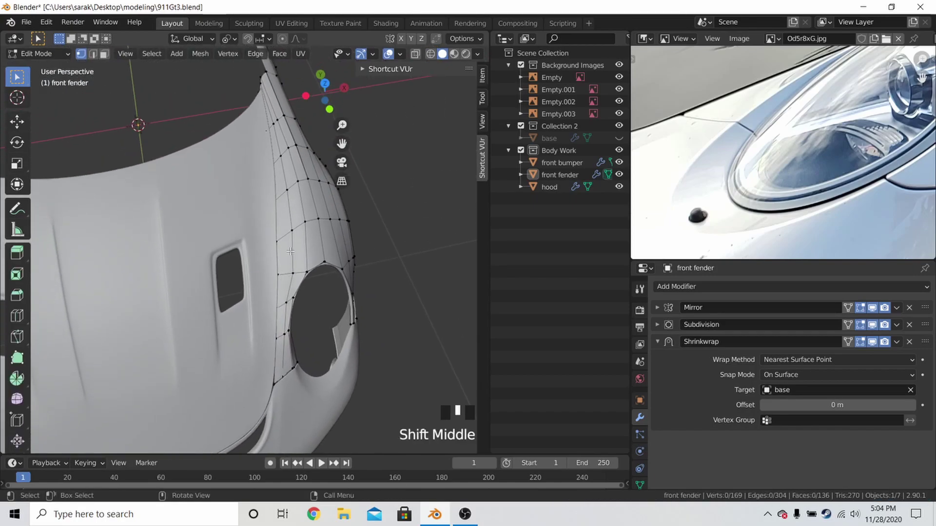
pyautogui.click(294, 229)
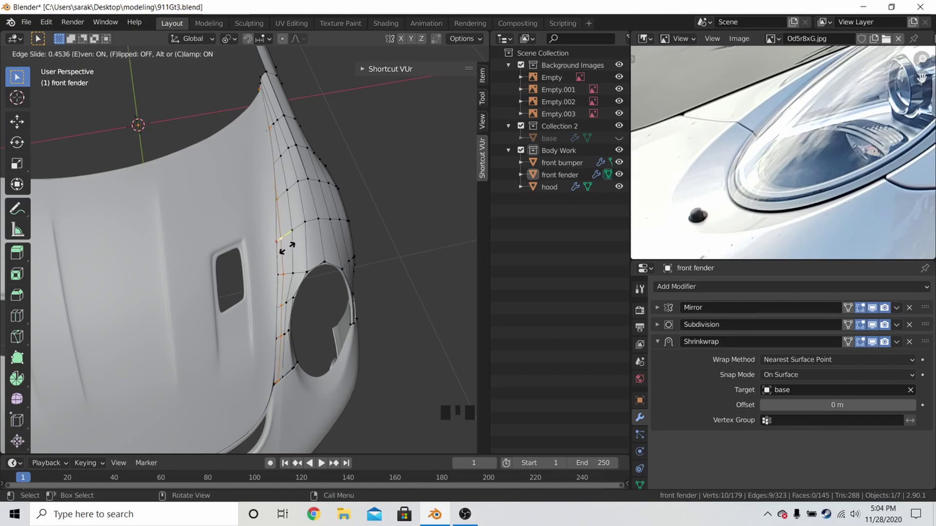
pyautogui.click(279, 259)
pyautogui.press('Tab')
# - Select the fender's corner vertices where hood and bumper meet and move them in top view to tighten the corner
pyautogui.keyDown('shift'); pyautogui.moveTo(297, 322); pyautogui.dragTo(300, 216, button='middle'); pyautogui.keyUp('shift')
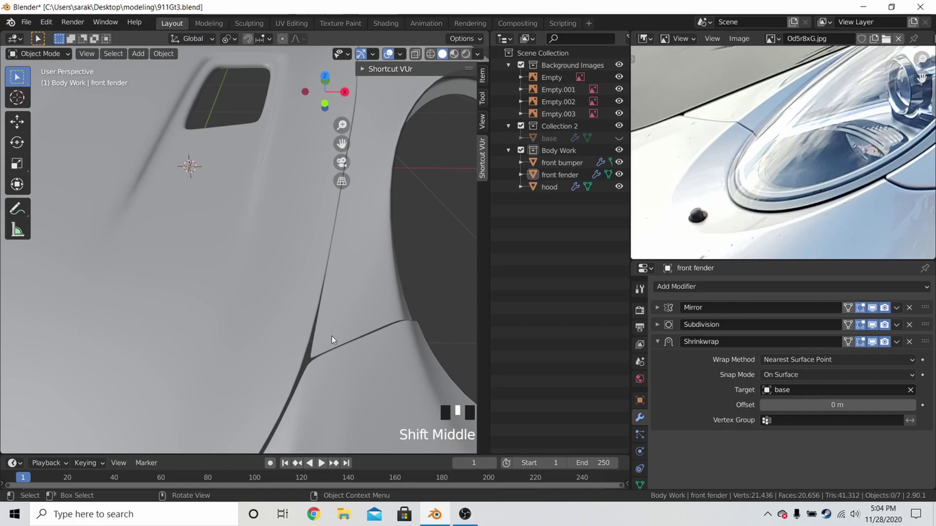
pyautogui.press('Tab')
pyautogui.press('z')
pyautogui.click(265, 323)
pyautogui.press('c')
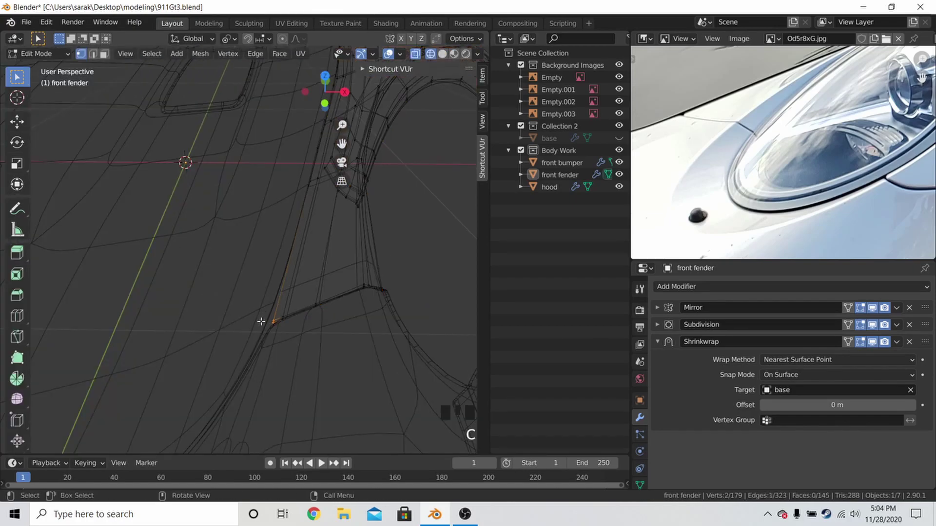
pyautogui.press('KP_7')
pyautogui.keyDown('shift'); pyautogui.moveTo(261, 322); pyautogui.dragTo(273, 311, button='middle'); pyautogui.keyUp('shift')
pyautogui.scroll(4, 362, 266)
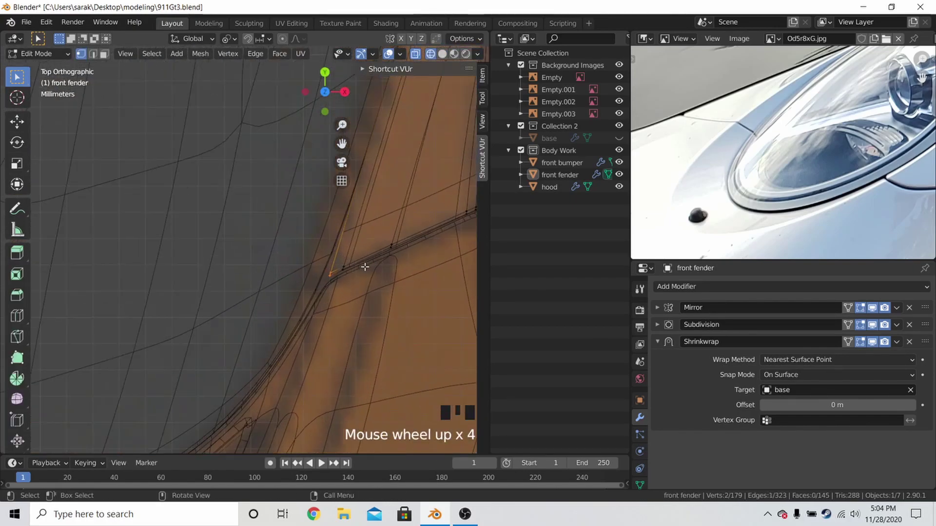
pyautogui.press('g')
pyautogui.click(334, 261)
# - Rotate the fender's two corner vertices, adjust their position at the junction, and return to solid shading
pyautogui.press('r')
pyautogui.click(379, 280)
pyautogui.press('g')
pyautogui.click(372, 282)
pyautogui.press('Tab')
pyautogui.press('z')
pyautogui.click(420, 289)
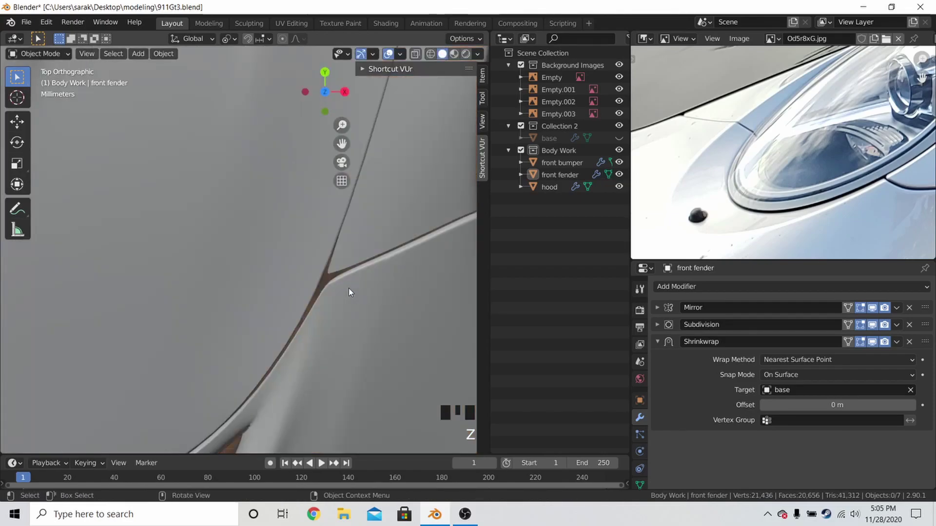
# - On the front bumper, move the two corner vertices at the hood junction by 0.0005 m in X and 0.000222 m in Y
pyautogui.click(349, 288)
pyautogui.press('Tab')
pyautogui.press('z')
pyautogui.keyDown('shift'); pyautogui.click(323, 288); pyautogui.keyUp('shift')
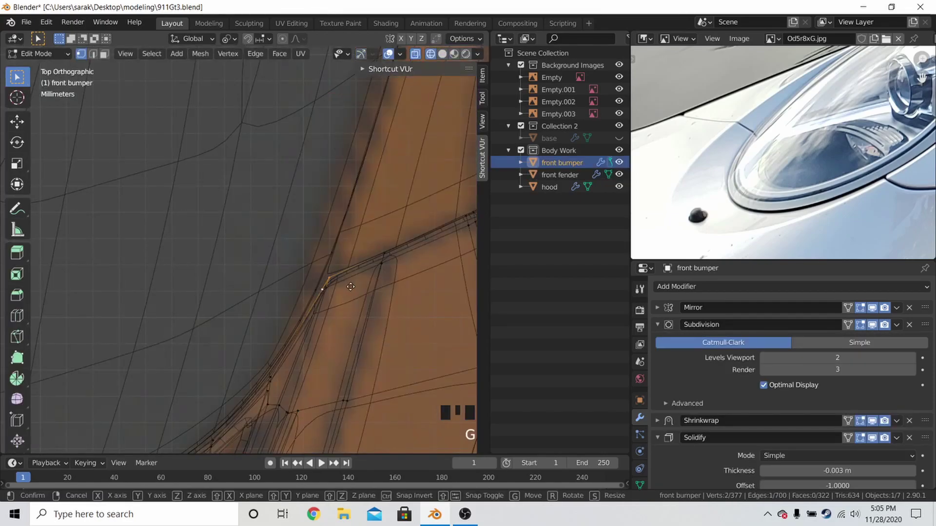
pyautogui.press('g')
pyautogui.click(310, 282)
pyautogui.press('z')
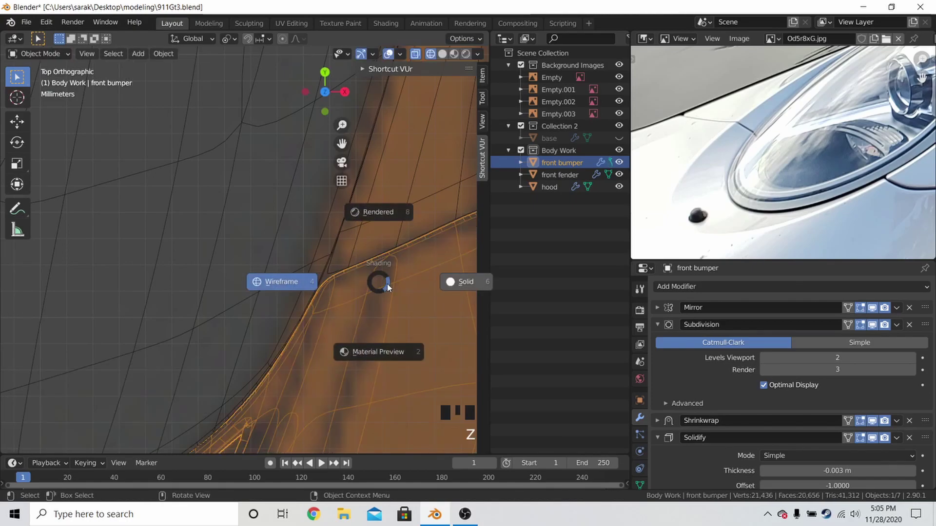
pyautogui.click(400, 288)
# - Try to merge the bumper's two corner vertices at the hood and fender junction
pyautogui.press('Tab')
pyautogui.click(322, 287)
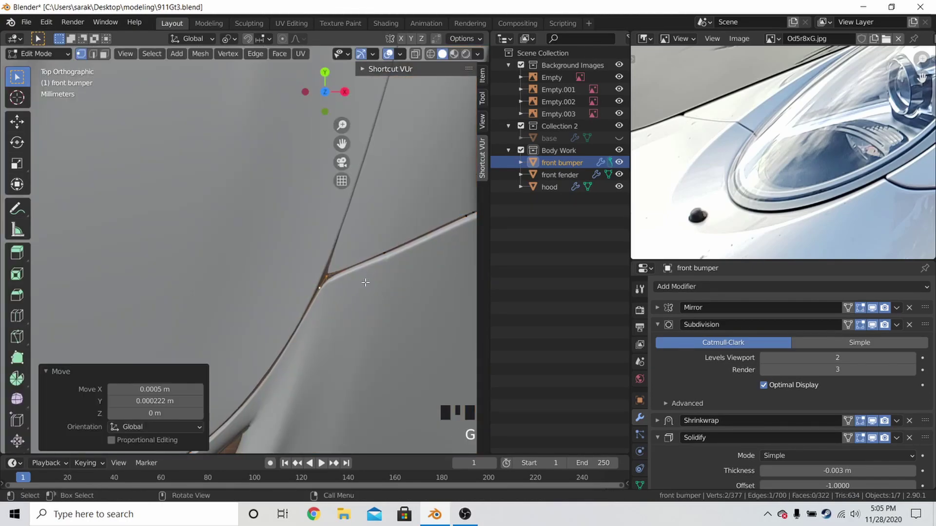
pyautogui.hotkey('shift', 'z')
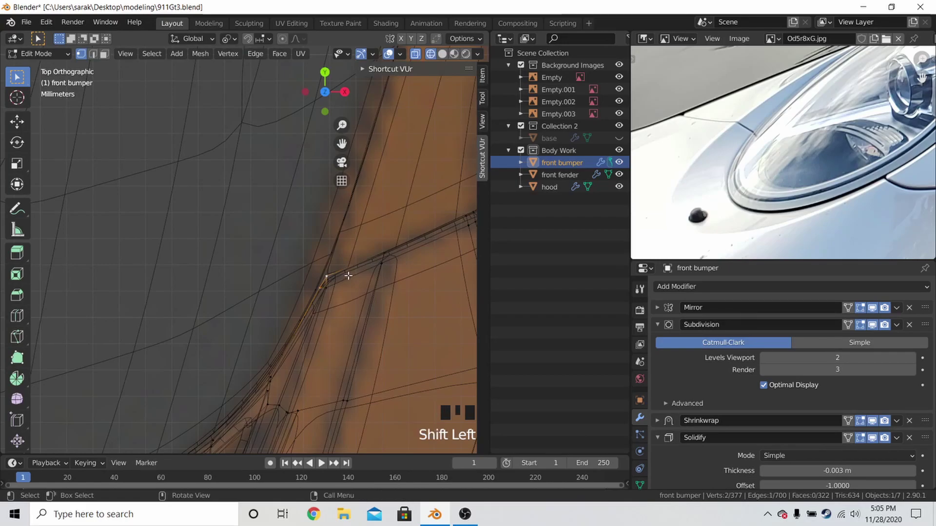
pyautogui.press('m')
pyautogui.click(349, 276)
pyautogui.press('Tab')
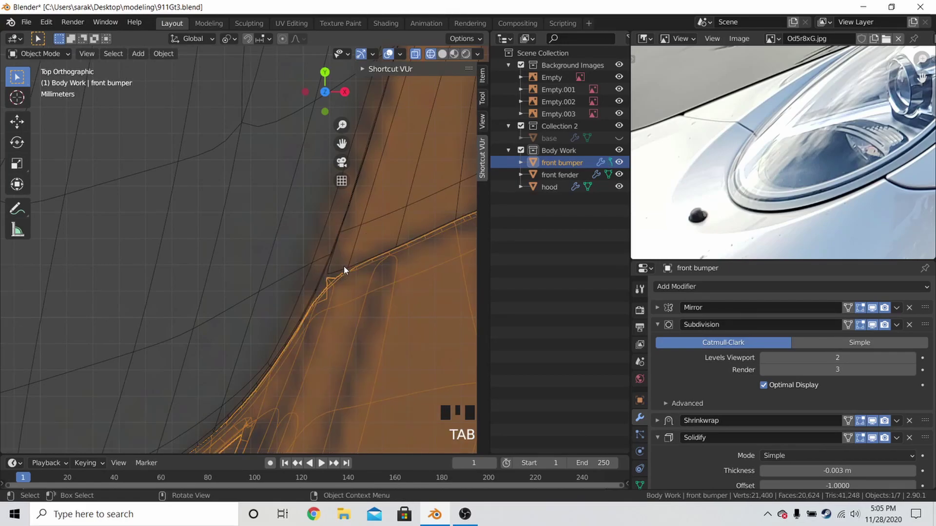
pyautogui.hotkey('shift', 'z')
pyautogui.press('Tab')
# - Undo the merge of the bumper's corner vertices
pyautogui.hotkey('ctrl', 'z')
pyautogui.hotkey('ctrl', 'z')
pyautogui.hotkey('ctrl', 'z')
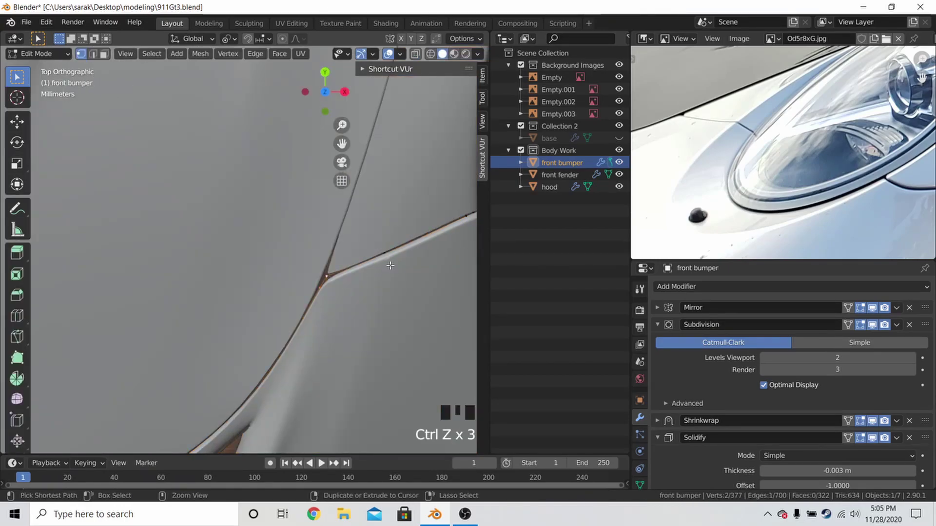
pyautogui.hotkey('ctrl', 'z')
pyautogui.hotkey('ctrl', 'z')
pyautogui.hotkey('ctrl', 'z')
# - Save the file and examine the seam beside the headlight in the reference photo
pyautogui.scroll(-3, 387, 261)
pyautogui.hotkey('ctrl', 's')
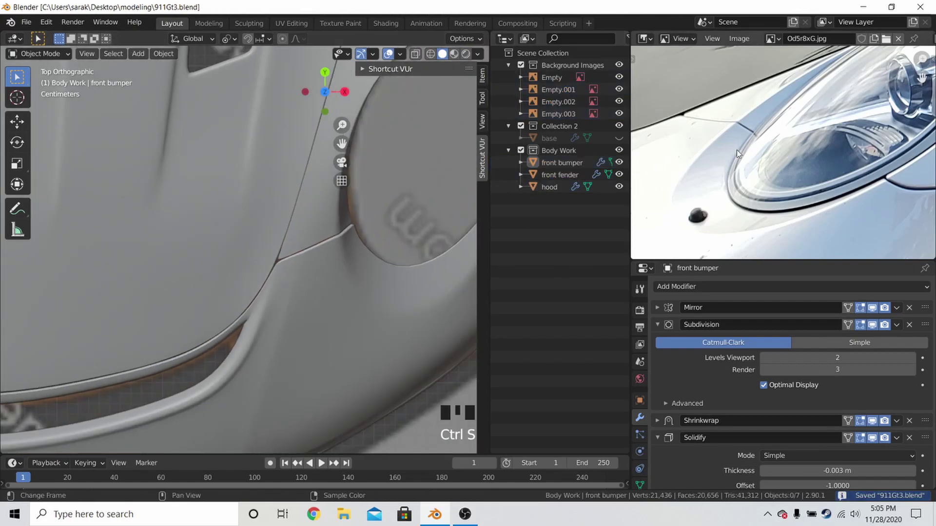
pyautogui.moveTo(725, 157); pyautogui.dragTo(746, 163, button='middle')
pyautogui.scroll(4, 746, 124)
pyautogui.scroll(-4, 730, 140)
# - On the front fender, add a loop cut across the tip below the headlight opening, close to the bumper seam, with Even on
pyautogui.moveTo(280, 217)
pyautogui.mouseDown(button='middle')
pyautogui.moveTo(290, 210)
pyautogui.moveTo(222, 142)
pyautogui.moveTo(243, 136)
pyautogui.moveTo(256, 182)
pyautogui.moveTo(83, 157)
pyautogui.moveTo(103, 189)
pyautogui.moveTo(229, 228)
pyautogui.moveTo(273, 210)
pyautogui.mouseUp(button='middle')
pyautogui.scroll(-3, 286, 148)
pyautogui.click(230, 228)
pyautogui.press('Tab')
pyautogui.scroll(4, 273, 210)
pyautogui.hotkey('ctrl', 'r')
pyautogui.click(283, 207)
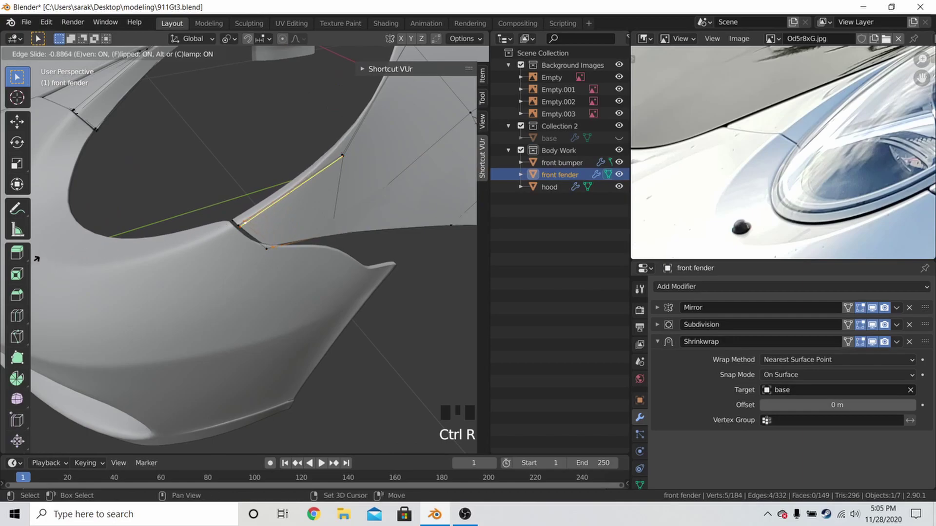
pyautogui.click(248, 237)
# - Slide the vertex at the lower corner of the fender's tip along the bottom edge beside the bumper
pyautogui.press('Tab')
pyautogui.moveTo(248, 237)
pyautogui.mouseDown(button='middle')
pyautogui.moveTo(282, 219)
pyautogui.moveTo(253, 220)
pyautogui.mouseUp(button='middle')
pyautogui.press('Tab')
pyautogui.scroll(2, 288, 215)
pyautogui.click(258, 213)
pyautogui.press('g')
pyautogui.press('g')
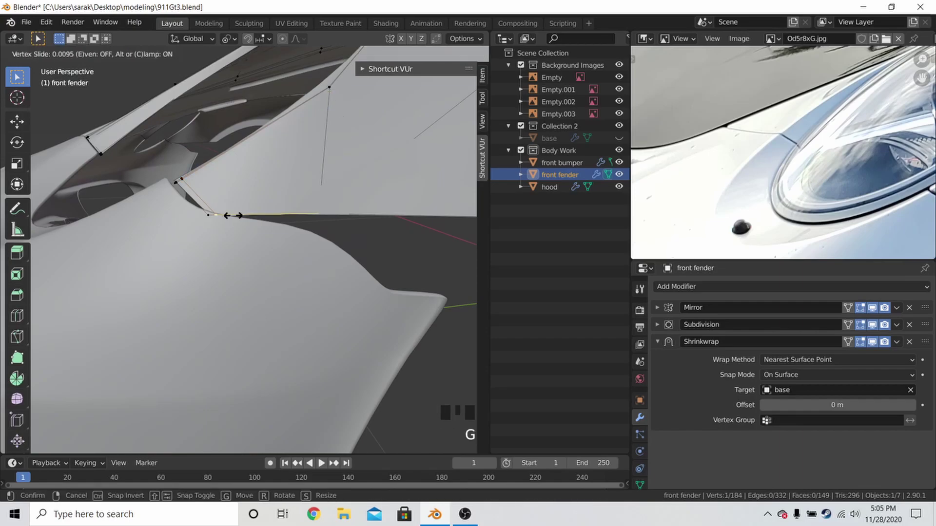
pyautogui.click(283, 211)
pyautogui.scroll(-3, 263, 215)
# - In right wireframe view, knife a horizontal, angle-constrained cut across the fender just above its lower edge, from wheel arch to front tip
pyautogui.hotkey('ctrl', 'r')
pyautogui.press('KP_3')
pyautogui.press('z')
pyautogui.click(192, 218)
pyautogui.scroll(4, 307, 205)
pyautogui.scroll(-4, 299, 209)
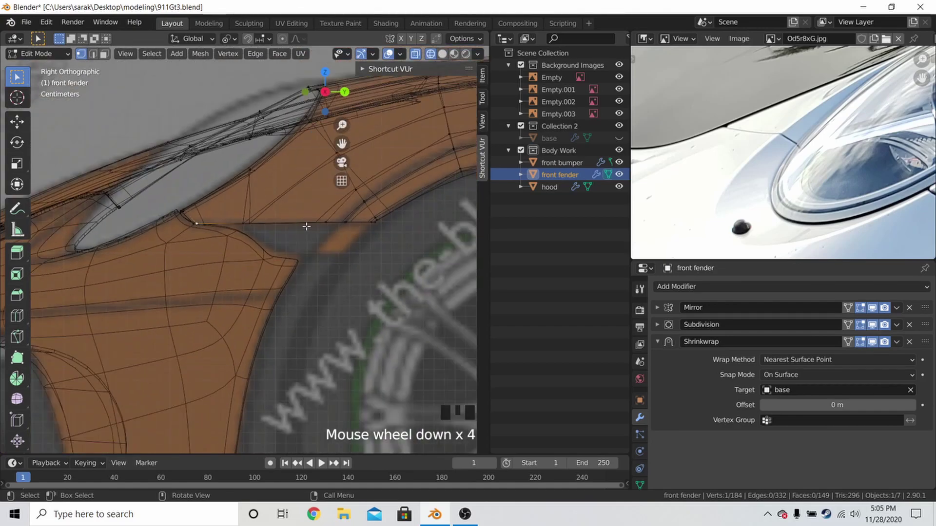
pyautogui.scroll(2, 312, 217)
pyautogui.keyDown('shift'); pyautogui.moveTo(312, 218); pyautogui.dragTo(438, 217, button='middle'); pyautogui.keyUp('shift')
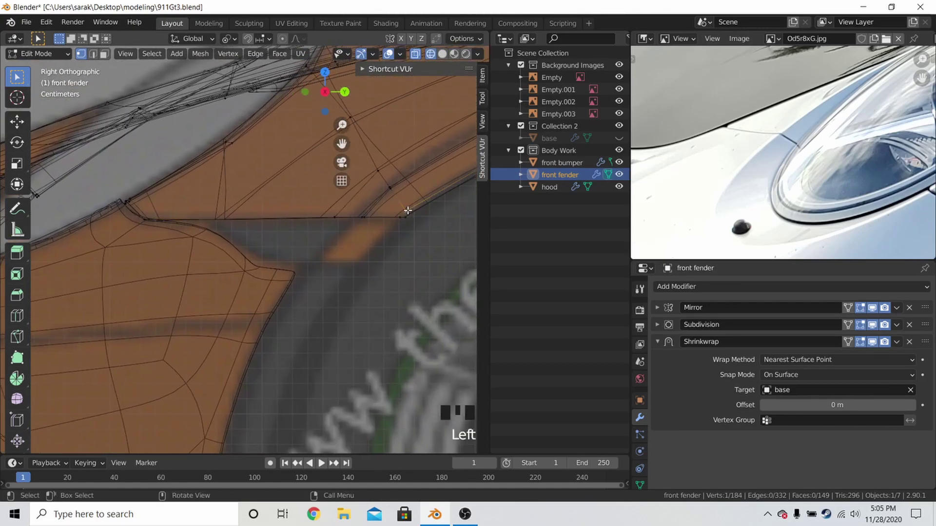
pyautogui.press('k')
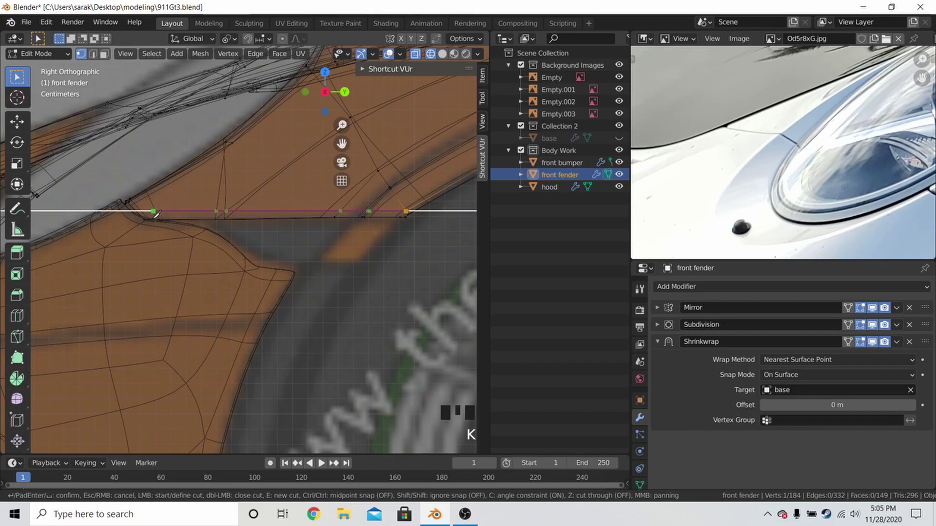
pyautogui.press('Return')
# - Edge-slide the new horizontal cut down toward the fender's lower edge
pyautogui.press('g')
pyautogui.press('g')
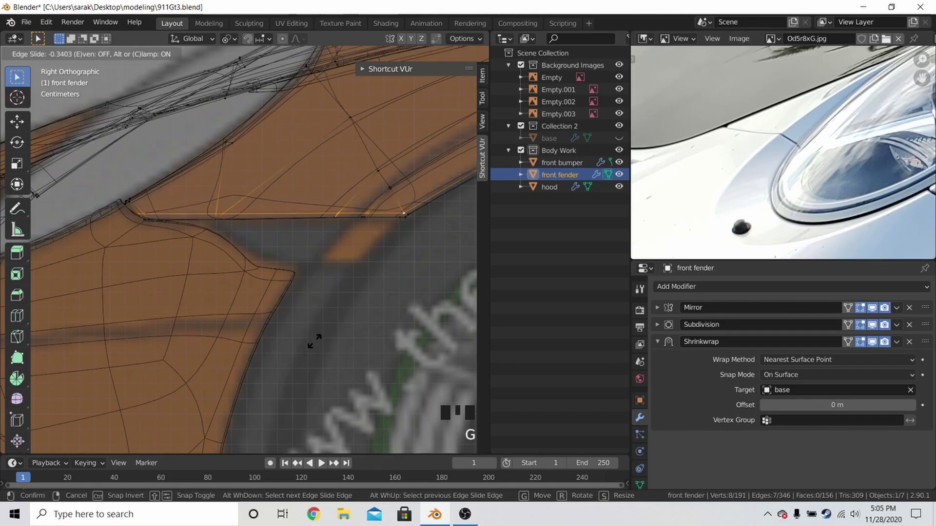
pyautogui.click(347, 320)
# - Slide the vertex at the cut's wheel-arch end along the arch edge and return to solid shading in Object Mode
pyautogui.keyDown('shift'); pyautogui.moveTo(346, 320); pyautogui.dragTo(356, 253, button='middle'); pyautogui.keyUp('shift')
pyautogui.scroll(3, 351, 234)
pyautogui.click(344, 236)
pyautogui.press('g')
pyautogui.press('g')
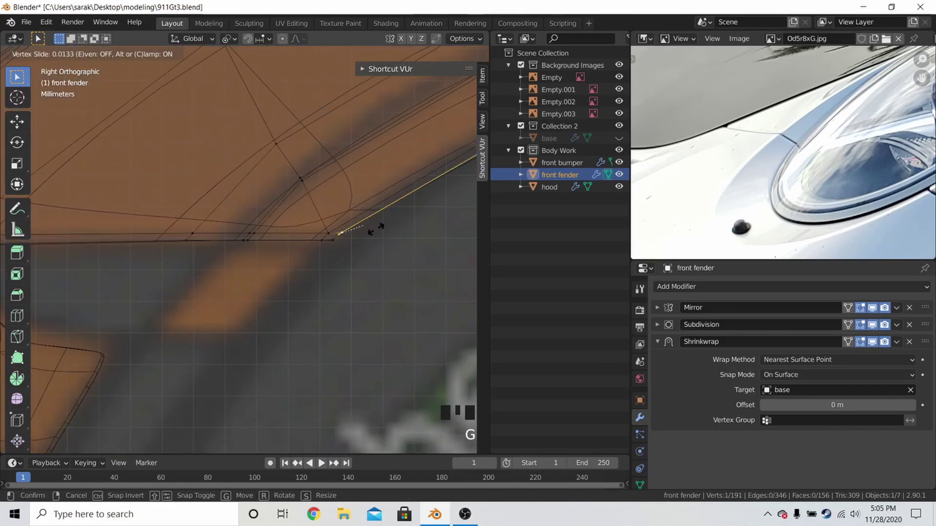
pyautogui.click(375, 229)
pyautogui.press('Tab')
pyautogui.scroll(-2, 372, 235)
pyautogui.moveTo(373, 235); pyautogui.dragTo(241, 251, button='middle')
pyautogui.scroll(-5, 241, 250)
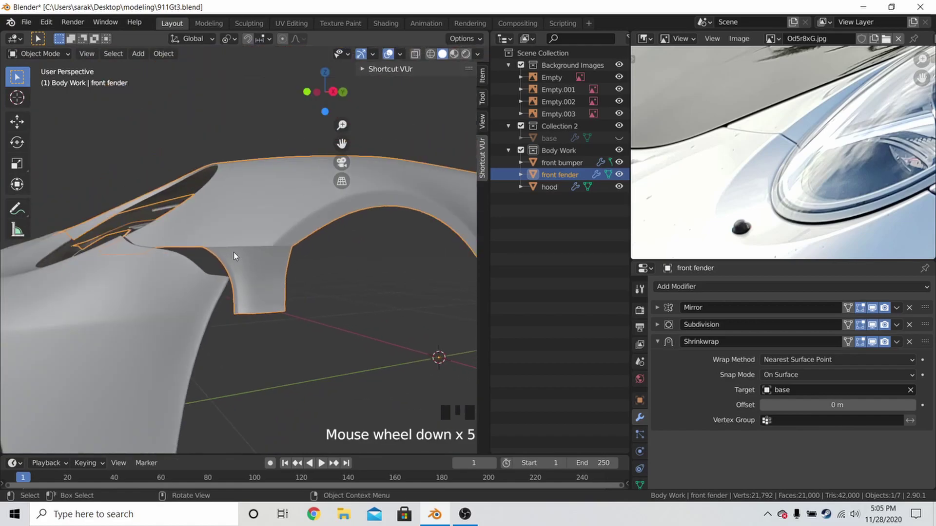
# - Merge the selected vertices at the fender's lower front tip beside the bumper At Center, replacing the tried At Last merge
pyautogui.scroll(5, 274, 259)
pyautogui.press('Tab')
pyautogui.click(249, 263)
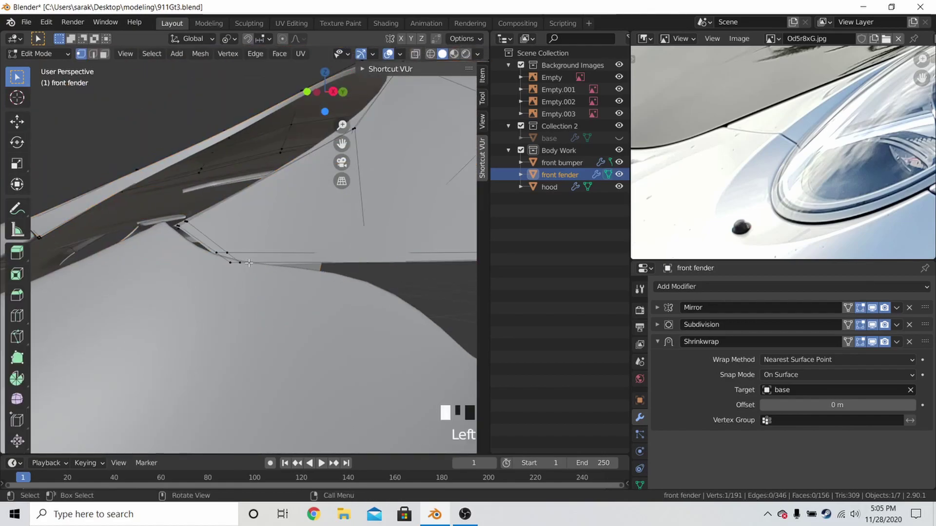
pyautogui.press('m')
pyautogui.click(212, 259)
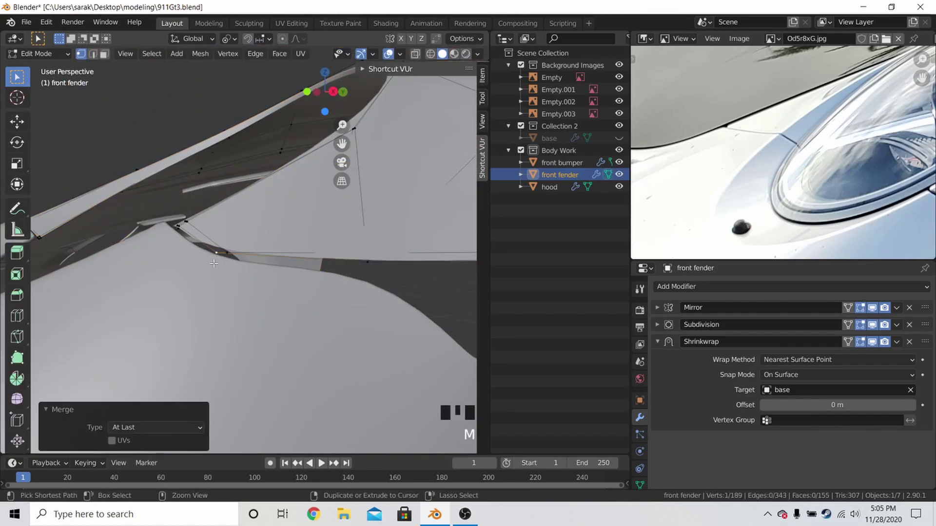
pyautogui.hotkey('ctrl', 'z')
pyautogui.press('m')
pyautogui.click(205, 283)
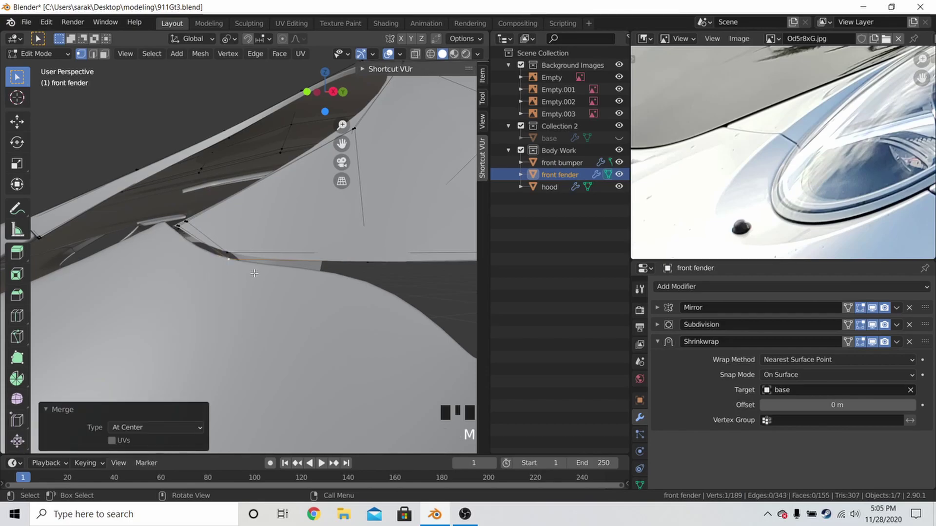
# - Move the merged vertex at the fender's lower front tip to tidy the seam with the bumper, and return to Object Mode
pyautogui.press('Tab')
pyautogui.moveTo(255, 271); pyautogui.dragTo(324, 293, button='middle')
pyautogui.press('Tab')
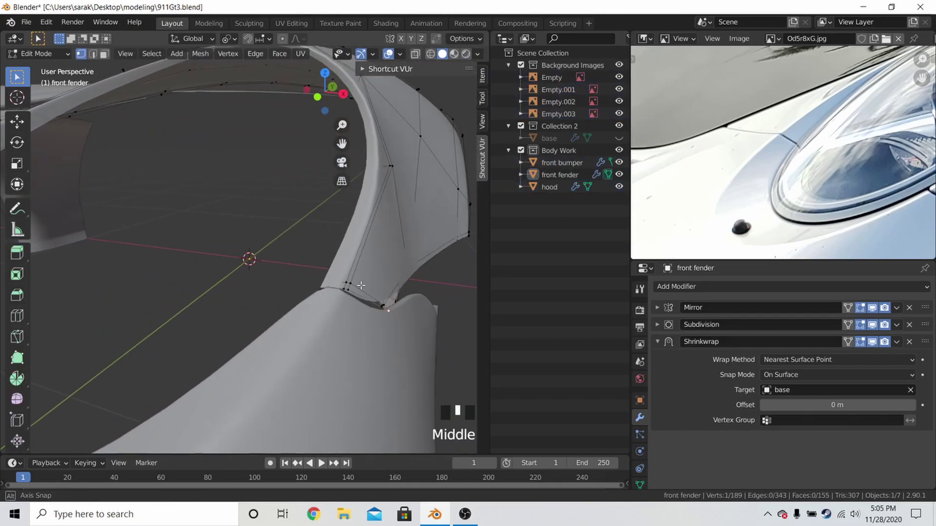
pyautogui.scroll(5, 293, 287)
pyautogui.press('g')
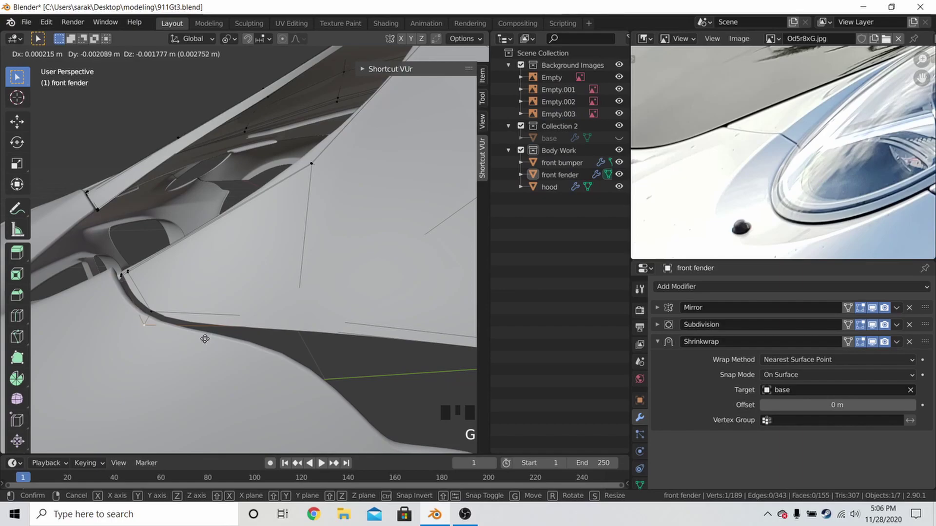
pyautogui.click(199, 333)
pyautogui.scroll(-3, 297, 326)
pyautogui.press('Tab')
pyautogui.moveTo(300, 325); pyautogui.dragTo(369, 287, button='middle')
# - Clear the object selection and save the file 911Gt3.blend
pyautogui.press('a')
pyautogui.press('a')
pyautogui.press('a')
pyautogui.hotkey('ctrl', 's')
# - Open the front fender mesh for editing behind the wheel arch, in right orthographic wireframe view
pyautogui.moveTo(716, 192); pyautogui.dragTo(757, 135, button='middle')
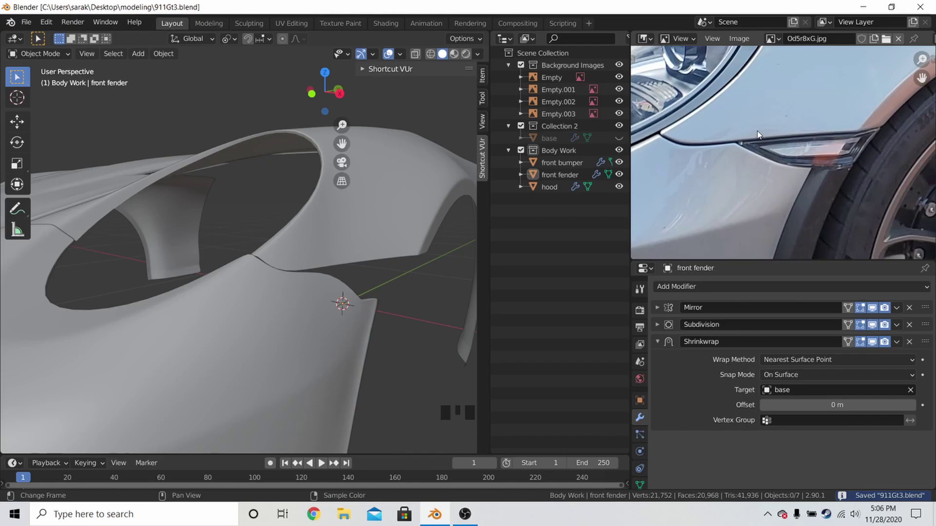
pyautogui.scroll(-3, 687, 112)
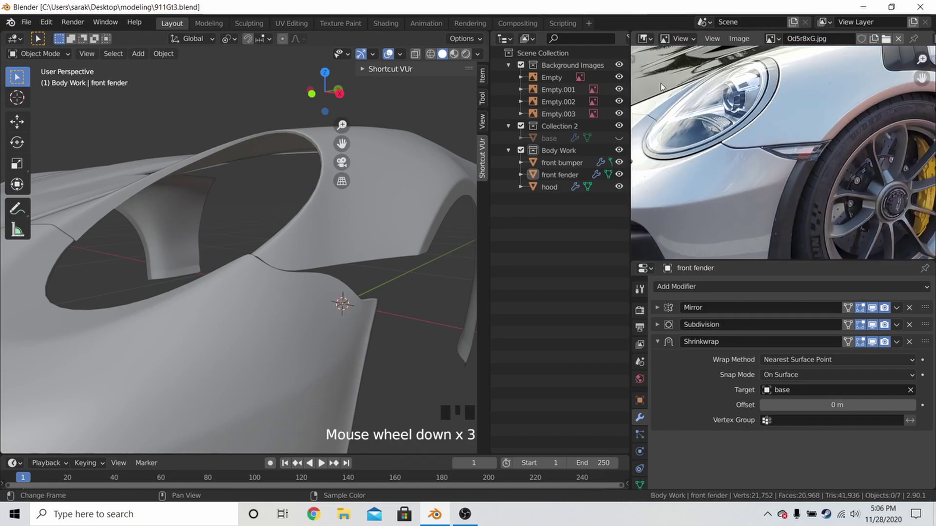
pyautogui.scroll(-3, 338, 235)
pyautogui.keyDown('shift'); pyautogui.moveTo(293, 251); pyautogui.dragTo(212, 156, button='middle'); pyautogui.keyUp('shift')
pyautogui.scroll(3, 309, 229)
pyautogui.click(292, 235)
pyautogui.press('Tab')
pyautogui.keyDown('shift'); pyautogui.moveTo(291, 235); pyautogui.dragTo(200, 210, button='middle'); pyautogui.keyUp('shift')
pyautogui.scroll(-2, 200, 211)
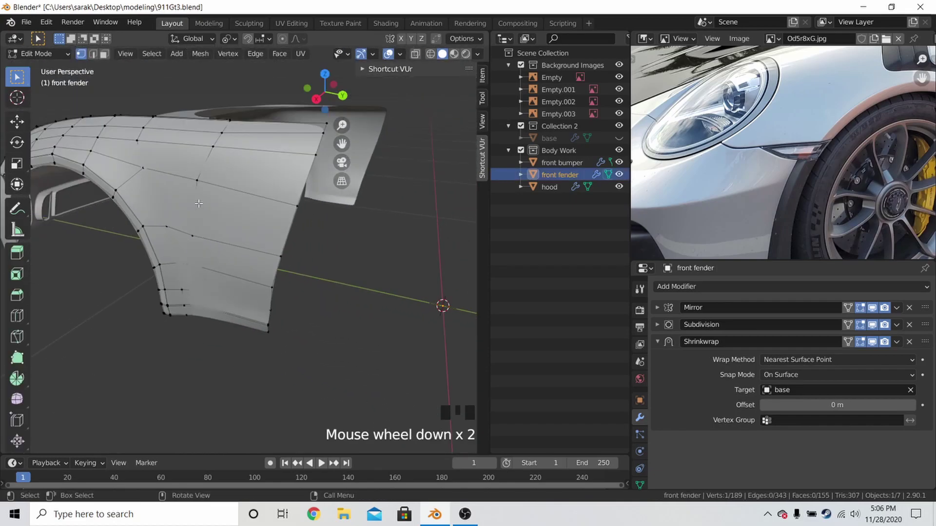
pyautogui.press('KP_3')
pyautogui.press('z')
pyautogui.scroll(2, 220, 198)
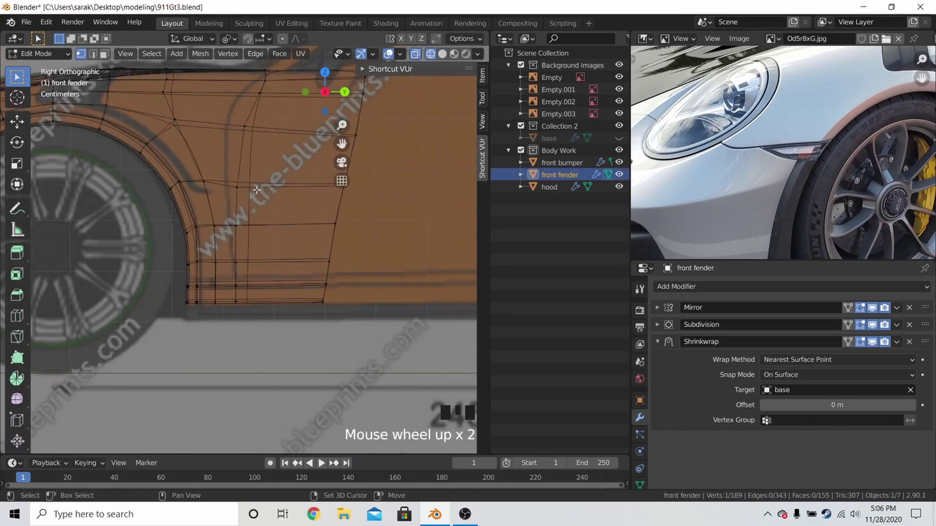
pyautogui.keyDown('shift'); pyautogui.moveTo(220, 199); pyautogui.dragTo(267, 249, button='middle'); pyautogui.keyUp('shift')
pyautogui.scroll(2, 268, 249)
pyautogui.scroll(-1, 288, 243)
pyautogui.press('g')
pyautogui.press('g')
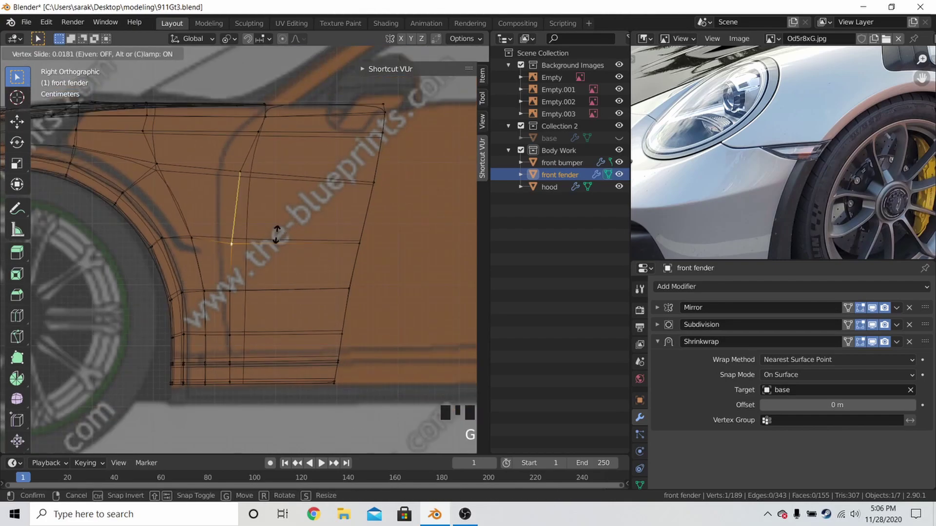
pyautogui.rightClick(274, 235)
# - Slide and move vertices of the vertical edge column behind the wheel arch onto the blueprint's door seam line
pyautogui.scroll(5, 274, 235)
pyautogui.press('g')
pyautogui.press('g')
pyautogui.click(244, 234)
pyautogui.keyDown('shift'); pyautogui.moveTo(219, 336); pyautogui.dragTo(246, 269, button='middle'); pyautogui.keyUp('shift')
pyautogui.press('g')
pyautogui.click(222, 286)
# - Vertex-slide the upper vertices of the same column in right and top views so they follow the blueprint's door seam
pyautogui.keyDown('shift'); pyautogui.moveTo(261, 103); pyautogui.dragTo(263, 335, button='middle'); pyautogui.keyUp('shift')
pyautogui.press('g')
pyautogui.press('g')
pyautogui.click(317, 209)
pyautogui.press('KP_7')
pyautogui.press('g')
pyautogui.press('g')
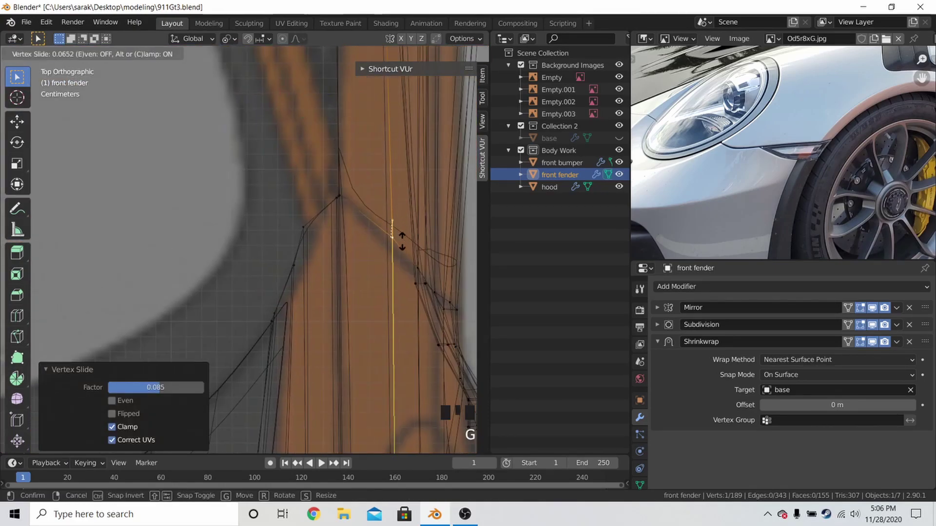
pyautogui.click(403, 239)
pyautogui.moveTo(402, 239); pyautogui.dragTo(359, 193, button='middle')
pyautogui.press('KP_3')
pyautogui.press('g')
pyautogui.press('g')
pyautogui.click(385, 271)
# - Delete the fender's surplus rearmost edge loop behind the door seam, and return to solid shading in Object Mode
pyautogui.keyDown('alt'); pyautogui.click(376, 280); pyautogui.keyUp('alt')
pyautogui.press('x')
pyautogui.click(376, 280)
pyautogui.press('z')
pyautogui.click(407, 284)
pyautogui.scroll(-3, 375, 288)
pyautogui.press('Tab')
pyautogui.moveTo(376, 288)
pyautogui.keyDown('shift'); pyautogui.mouseDown(button='middle')
pyautogui.moveTo(344, 292)
pyautogui.moveTo(380, 273)
pyautogui.mouseUp(button='middle'); pyautogui.keyUp('shift')
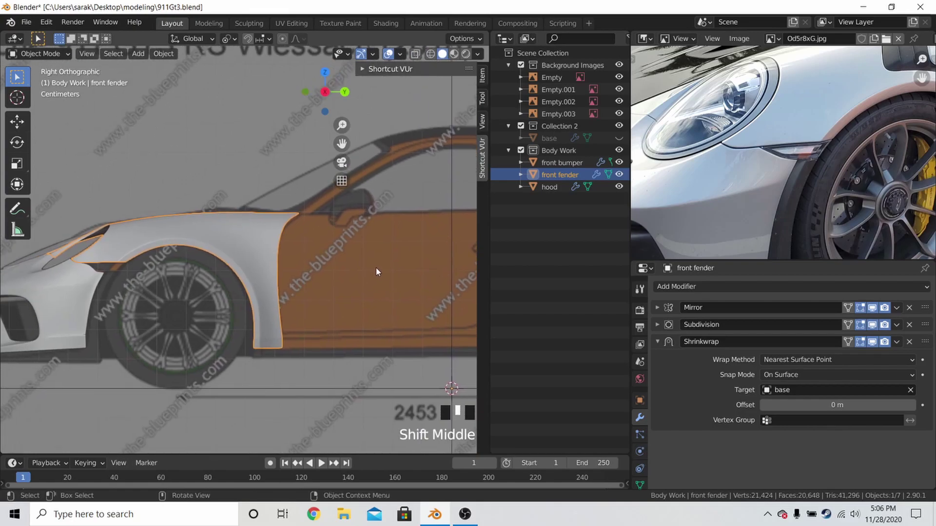
# - Edge-slide the horizontal loop near the fender's lower end onto the blueprint's upper sill line, consulting the sill in the reference photo
pyautogui.moveTo(840, 139); pyautogui.dragTo(711, 216, button='middle')
pyautogui.moveTo(811, 191); pyautogui.dragTo(764, 90, button='middle')
pyautogui.scroll(2, 829, 90)
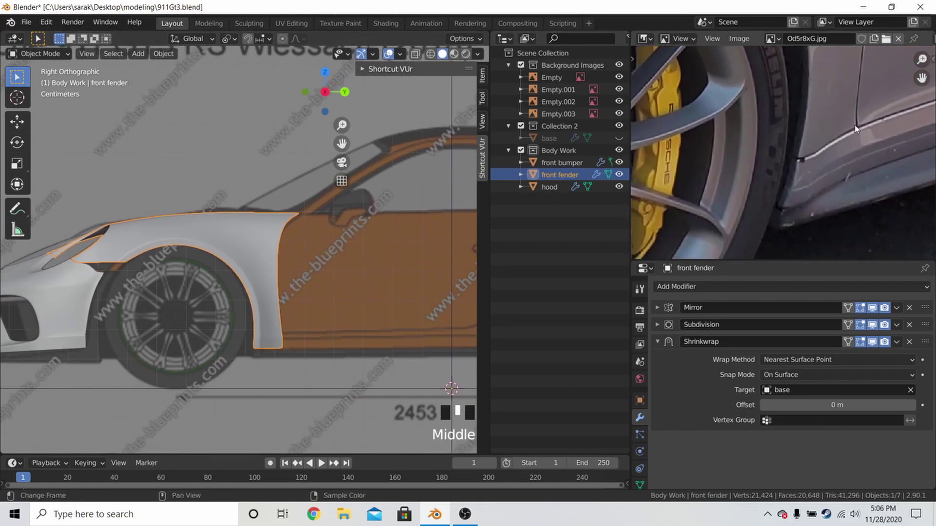
pyautogui.press('Tab')
pyautogui.hotkey('alt', 'z')
pyautogui.keyDown('shift'); pyautogui.moveTo(286, 338); pyautogui.dragTo(302, 341, button='middle'); pyautogui.keyUp('shift')
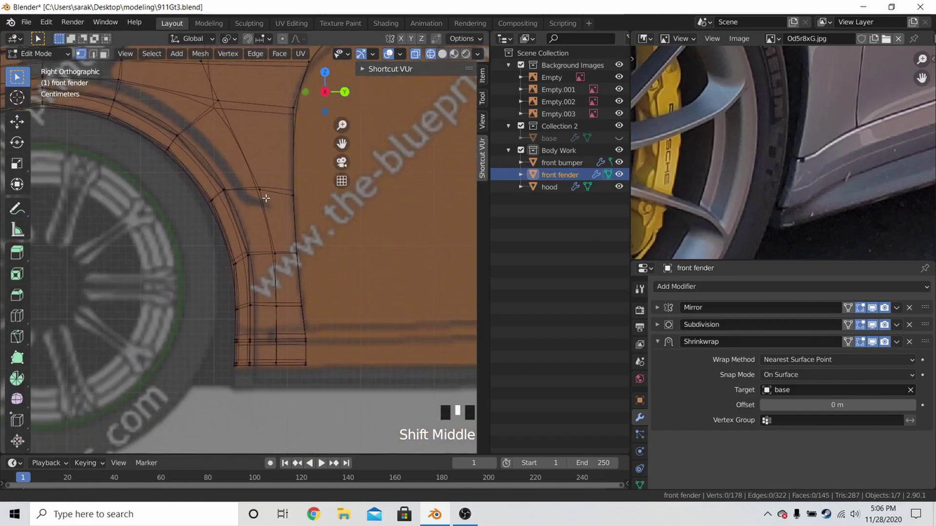
pyautogui.scroll(3, 309, 340)
pyautogui.press('g')
pyautogui.press('g')
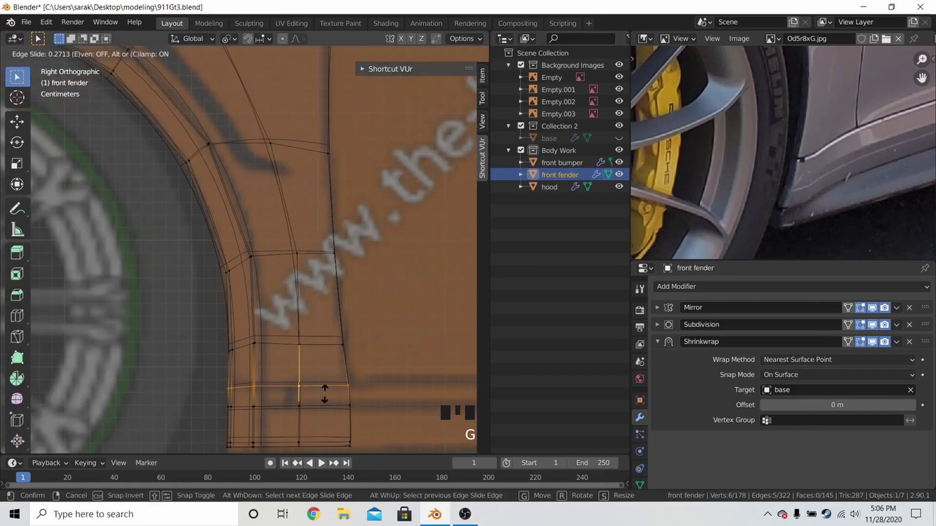
pyautogui.click(325, 391)
# - Flatten the slid loop horizontally by scaling it to 0 along Z, and clear the selection
pyautogui.press('s')
pyautogui.press('z')
pyautogui.press('0')
pyautogui.press('Return')
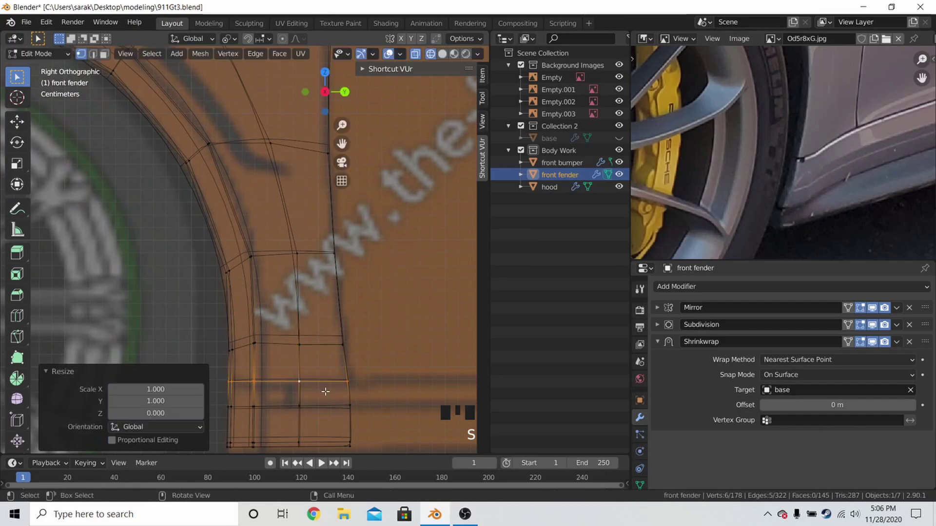
pyautogui.press('a')
pyautogui.press('a')
# - Delete the vertices of the edge loop directly below the flattened one
pyautogui.keyDown('alt'); pyautogui.keyDown('shift'); pyautogui.click(314, 409); pyautogui.keyUp('shift'); pyautogui.keyUp('alt')
pyautogui.press('x')
pyautogui.click(308, 358)
pyautogui.press('x')
pyautogui.click(303, 344)
pyautogui.hotkey('ctrl', 'z')
pyautogui.press('x')
pyautogui.click(302, 335)
# - Delete all linked vertices of the leftover strip below the fender and return to solid shading
pyautogui.keyDown('shift'); pyautogui.moveTo(334, 398); pyautogui.dragTo(328, 338, button='middle'); pyautogui.keyUp('shift')
pyautogui.press('.')
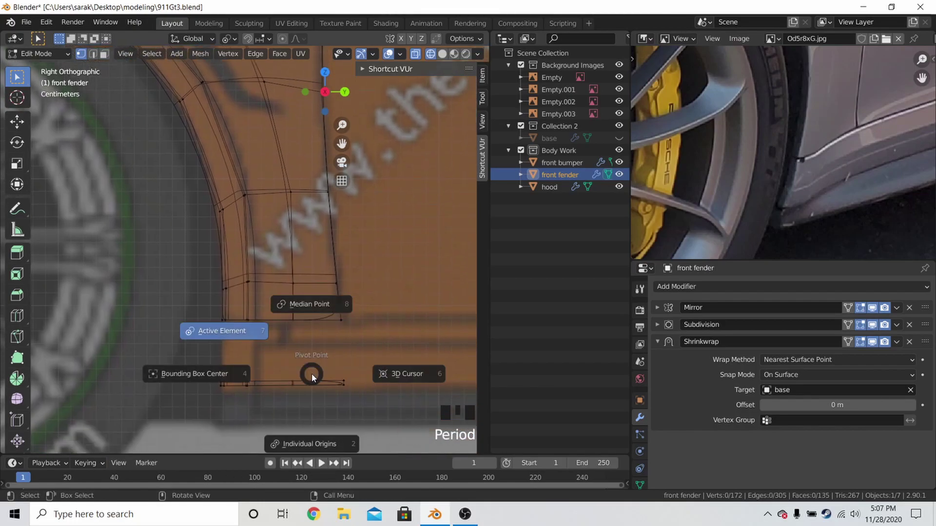
pyautogui.press('l')
pyautogui.press('x')
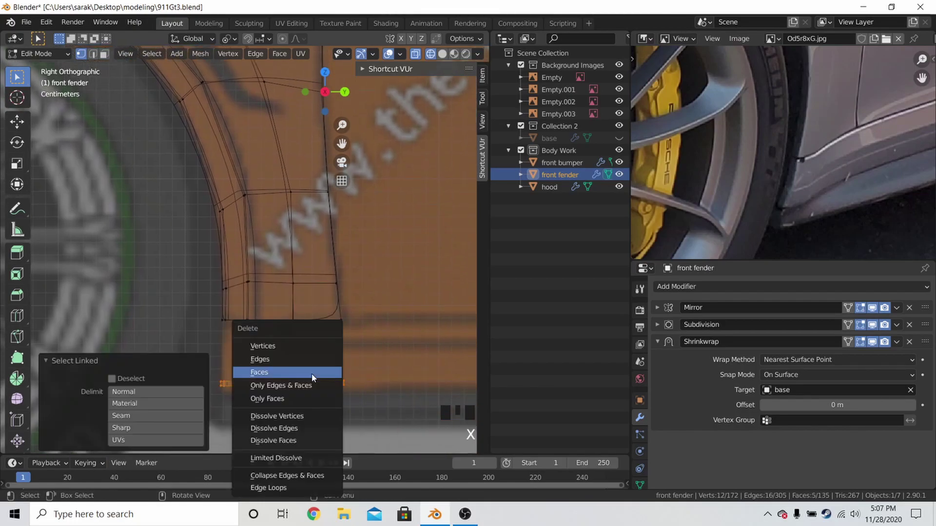
pyautogui.click(309, 347)
pyautogui.press('z')
pyautogui.click(364, 352)
# - Add one support loop cut tight against the fender's new lower edge and one along its rear edge with Even on
pyautogui.hotkey('ctrl', 'r')
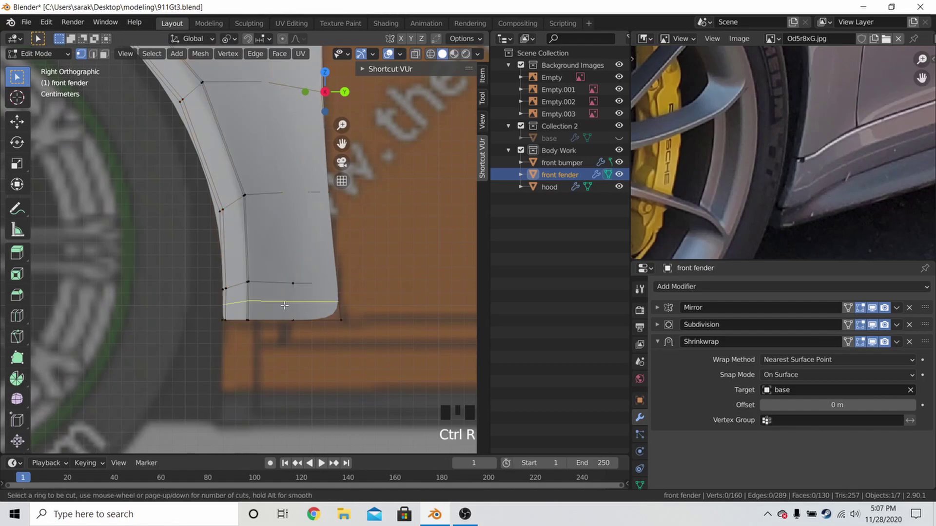
pyautogui.click(282, 310)
pyautogui.click(281, 330)
pyautogui.keyDown('shift'); pyautogui.moveTo(282, 330); pyautogui.dragTo(240, 211, button='middle'); pyautogui.keyUp('shift')
pyautogui.hotkey('ctrl', 'r')
pyautogui.click(240, 211)
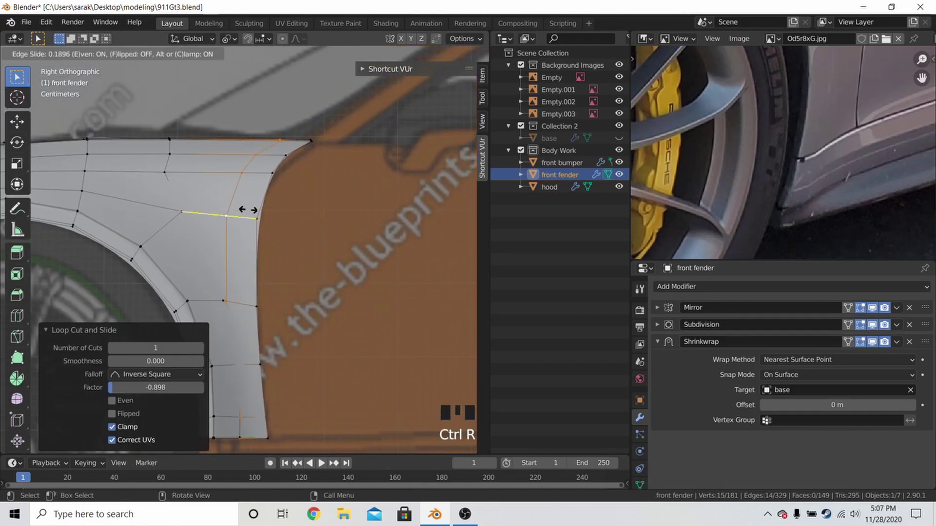
pyautogui.click(404, 211)
pyautogui.moveTo(404, 211); pyautogui.dragTo(290, 330, button='middle')
pyautogui.scroll(2, 328, 263)
pyautogui.moveTo(328, 263); pyautogui.dragTo(203, 278, button='middle')
pyautogui.press('Tab')
pyautogui.press('Tab')
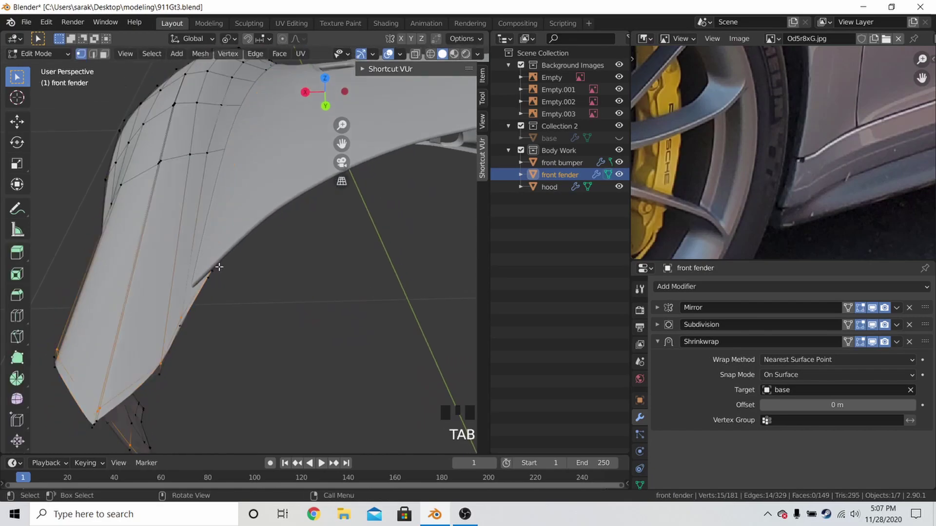
pyautogui.press('g')
pyautogui.press('g')
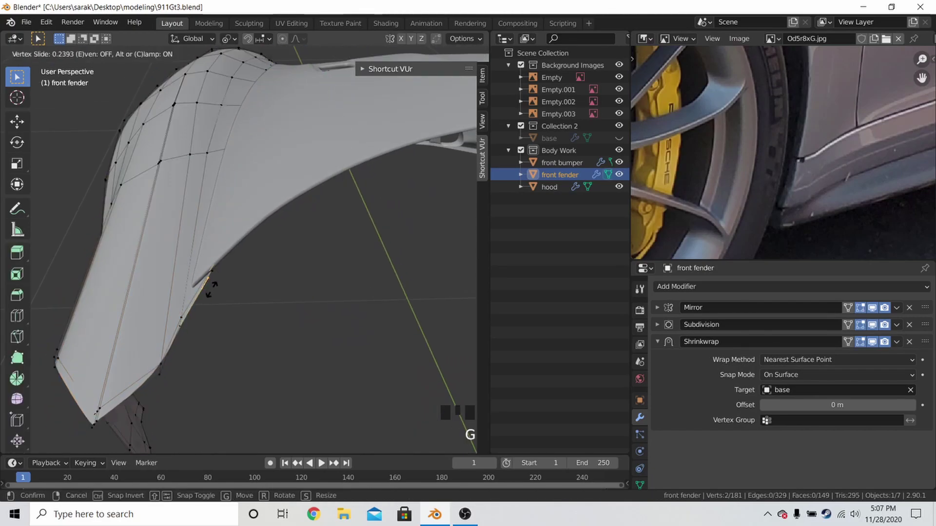
pyautogui.rightClick(210, 293)
# - In top wireframe view, move two vertex pairs on the fender's hood-side edge behind the headlight opening outward along the hood seam
pyautogui.press('z')
pyautogui.moveTo(247, 274)
pyautogui.mouseDown(button='middle')
pyautogui.moveTo(245, 287)
pyautogui.moveTo(259, 286)
pyautogui.mouseUp(button='middle')
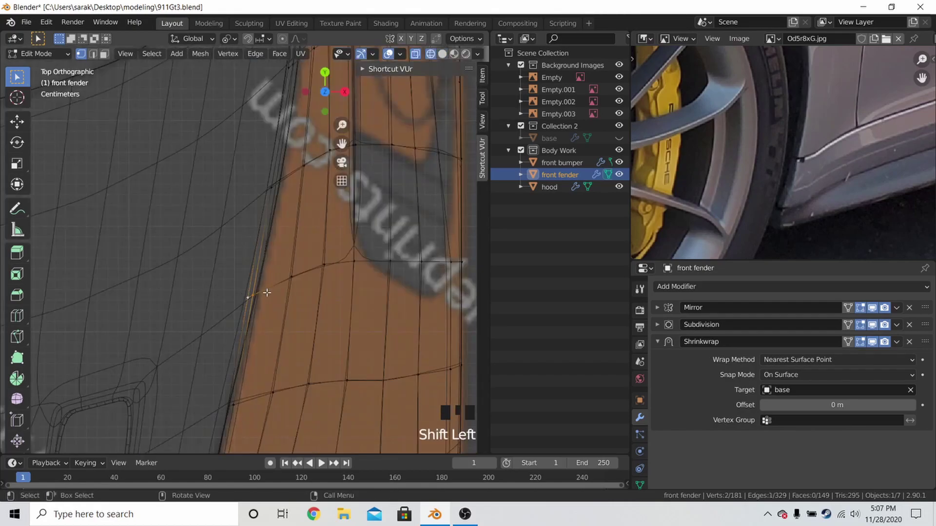
pyautogui.press('g')
pyautogui.click(328, 286)
pyautogui.keyDown('shift'); pyautogui.moveTo(328, 286); pyautogui.dragTo(353, 251, button='middle'); pyautogui.keyUp('shift')
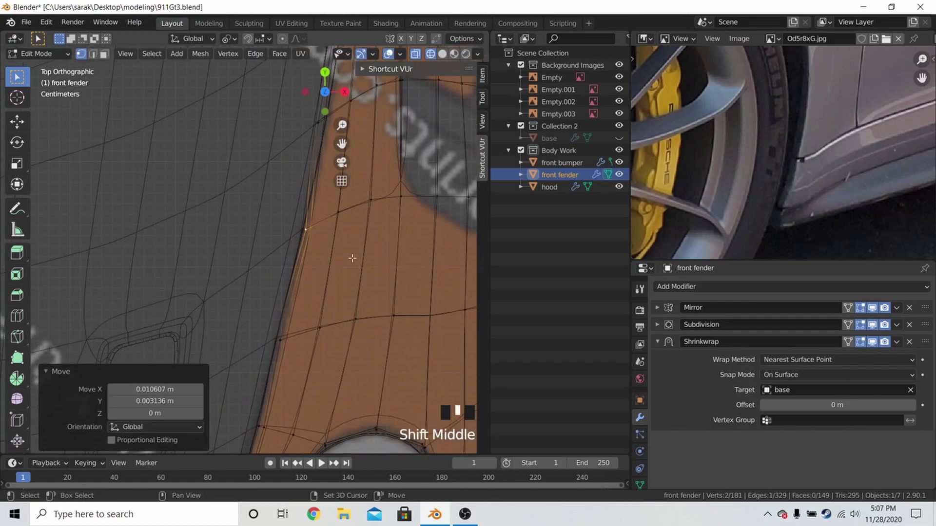
pyautogui.click(284, 335)
pyautogui.press('g')
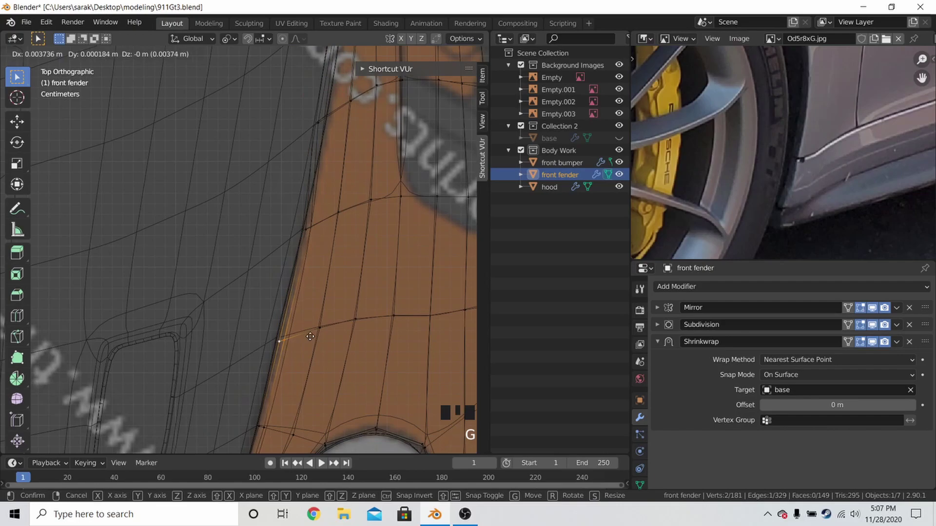
pyautogui.click(310, 336)
# - Move the next hood-side vertex pair, near the headlight opening's rear end, about 0.0016 m in X and check it in solid shading
pyautogui.keyDown('shift'); pyautogui.moveTo(282, 340); pyautogui.dragTo(287, 299, button='middle'); pyautogui.keyUp('shift')
pyautogui.click(269, 385)
pyautogui.keyDown('shift'); pyautogui.click(271, 385); pyautogui.keyUp('shift')
pyautogui.keyDown('shift'); pyautogui.moveTo(276, 369); pyautogui.dragTo(282, 279, button='middle'); pyautogui.keyUp('shift')
pyautogui.press('g')
pyautogui.click(294, 280)
pyautogui.press('z')
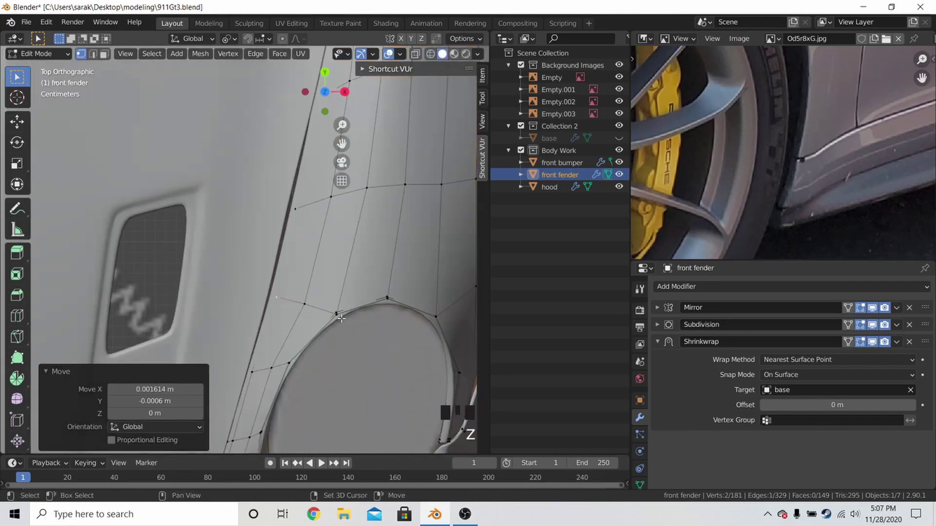
# - Return to wireframe and select the next hood-side vertex pair alongside the headlight opening
pyautogui.press('z')
pyautogui.click(263, 312)
pyautogui.keyDown('shift'); pyautogui.click(268, 312); pyautogui.keyUp('shift')
# - Switch the reference photo to 5oH1Ys1.jpg and examine the seam between hood and front fender
pyautogui.moveTo(726, 205); pyautogui.dragTo(761, 227, button='middle')
pyautogui.scroll(-10, 761, 227)
pyautogui.moveTo(719, 151); pyautogui.dragTo(725, 163, button='middle')
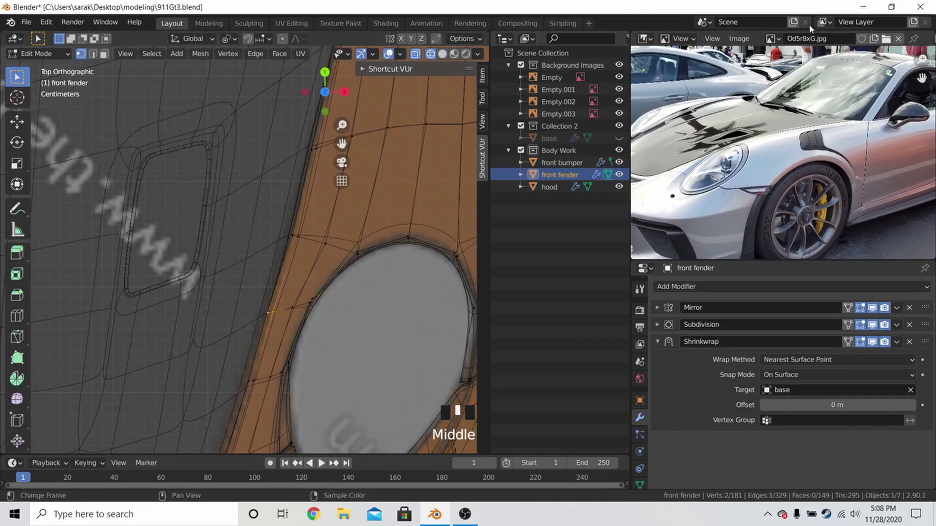
pyautogui.click(771, 38)
pyautogui.scroll(5, 853, 133)
pyautogui.moveTo(859, 132); pyautogui.dragTo(860, 133, button='middle')
pyautogui.moveTo(916, 93); pyautogui.dragTo(853, 103, button='middle')
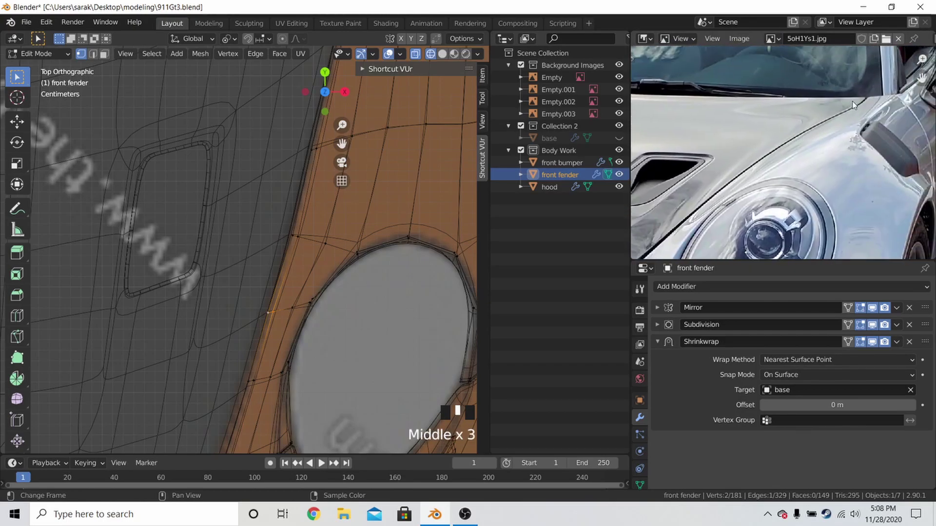
# - Move two neighbouring vertex pairs on the fender's hood-side edge beside the headlight opening into line with the hood seam
pyautogui.keyDown('shift'); pyautogui.moveTo(346, 246); pyautogui.dragTo(244, 266, button='middle'); pyautogui.keyUp('shift')
pyautogui.press('g')
pyautogui.click(297, 207)
pyautogui.click(238, 313)
pyautogui.press('g')
pyautogui.click(243, 265)
pyautogui.keyDown('shift'); pyautogui.moveTo(292, 390); pyautogui.dragTo(330, 289, button='middle'); pyautogui.keyUp('shift')
pyautogui.press('Tab')
pyautogui.press('Tab')
# - In wireframe, select the next hood-side vertex pair behind the headlight opening, shift it along the seam and check the result in solid shading
pyautogui.hotkey('shift', 'z')
pyautogui.keyDown('shift'); pyautogui.click(242, 283); pyautogui.keyUp('shift')
pyautogui.press('g')
pyautogui.click(248, 280)
pyautogui.press('z')
pyautogui.press('g')
pyautogui.click(324, 206)
pyautogui.press('Tab')
# - Move two further hood-side vertices farther back along the fender onto the hood seam
pyautogui.scroll(-5, 302, 333)
pyautogui.press('g')
pyautogui.click(280, 242)
pyautogui.keyDown('shift'); pyautogui.moveTo(280, 242); pyautogui.dragTo(288, 337, button='middle'); pyautogui.keyUp('shift')
pyautogui.press('g')
pyautogui.click(453, 235)
# - Reposition the hood-side vertices approaching the fender's rear corner so the edge follows the seam
pyautogui.press('g')
pyautogui.press('g')
pyautogui.click(365, 246)
pyautogui.press('g')
pyautogui.press('g')
pyautogui.click(314, 158)
pyautogui.press('g')
pyautogui.click(293, 207)
# - Select the vertex pair just ahead of the rear corner in wireframe, check the edge in solid shading and save the file
pyautogui.press('Tab')
pyautogui.scroll(2, 318, 294)
pyautogui.press('Tab')
pyautogui.press('z')
pyautogui.keyDown('shift'); pyautogui.click(274, 304); pyautogui.keyUp('shift')
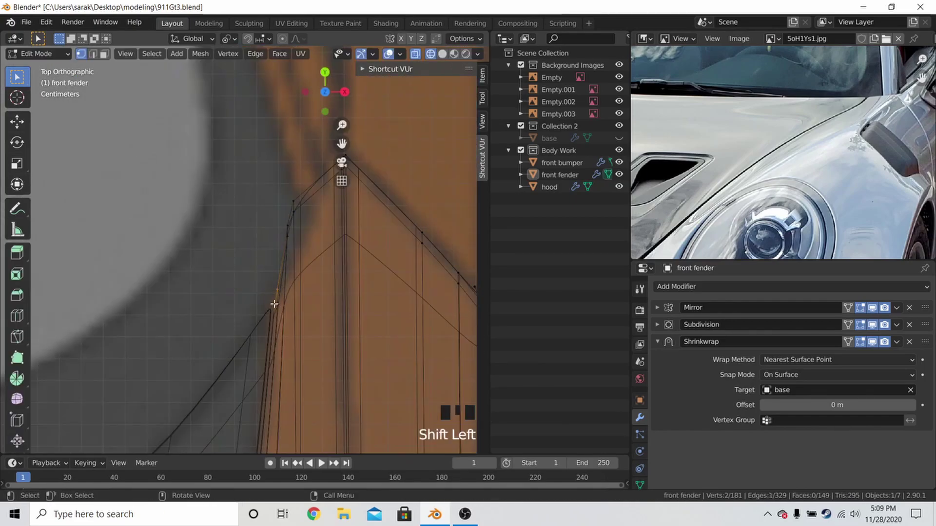
pyautogui.press('z')
pyautogui.press('Tab')
pyautogui.hotkey('ctrl', 's')
# - Move a hood-side vertex near the fender's rear corner slightly to smooth the seam, then save the file
pyautogui.moveTo(318, 300); pyautogui.dragTo(311, 206, button='middle')
pyautogui.scroll(2, 311, 206)
pyautogui.click(257, 224)
pyautogui.press('Tab')
pyautogui.press('z')
pyautogui.click(258, 236)
pyautogui.press('g')
pyautogui.press('g')
pyautogui.click(259, 237)
pyautogui.press('Tab')
pyautogui.press('z')
pyautogui.hotkey('ctrl', 's')
# - Nudge another vertex on the hood-side seam, check it in solid shading outside mesh editing and save the file
pyautogui.moveTo(259, 236); pyautogui.dragTo(329, 258, button='middle')
pyautogui.scroll(-2, 330, 280)
pyautogui.press('Tab')
pyautogui.press('z')
pyautogui.press('g')
pyautogui.click(320, 236)
pyautogui.press('Tab')
pyautogui.press('z')
pyautogui.click(326, 239)
pyautogui.press('Tab')
pyautogui.press('z')
pyautogui.press('Tab')
pyautogui.press('z')
pyautogui.click(373, 250)
pyautogui.hotkey('ctrl', 's')
# - In right view, knife-cut the upper outline of the vent groove behind the wheel arch, following the blueprint line
pyautogui.scroll(-4, 308, 314)
pyautogui.moveTo(904, 172); pyautogui.dragTo(778, 165, button='middle')
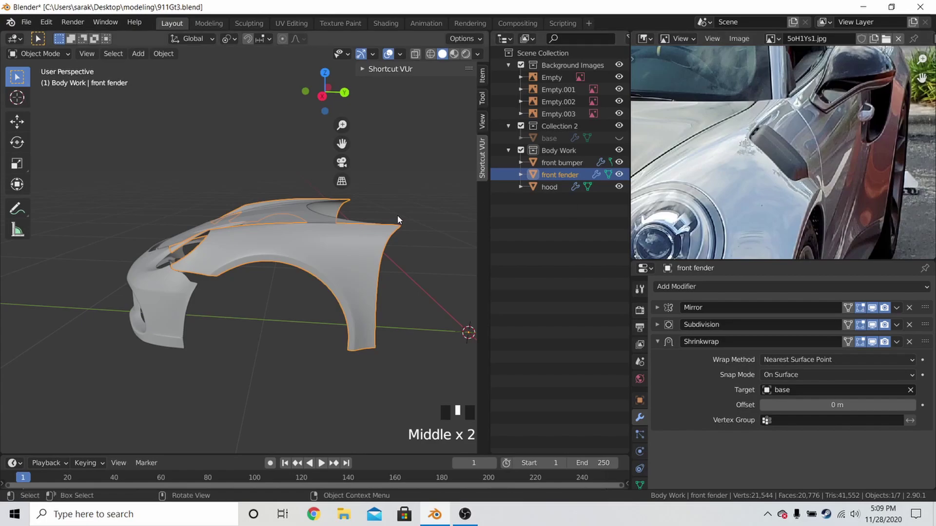
pyautogui.press('KP_3')
pyautogui.press('Tab')
pyautogui.scroll(3, 255, 236)
pyautogui.keyDown('shift'); pyautogui.moveTo(293, 219); pyautogui.dragTo(299, 268, button='middle'); pyautogui.keyUp('shift')
pyautogui.scroll(1, 255, 236)
pyautogui.scroll(2, 342, 260)
pyautogui.press('k')
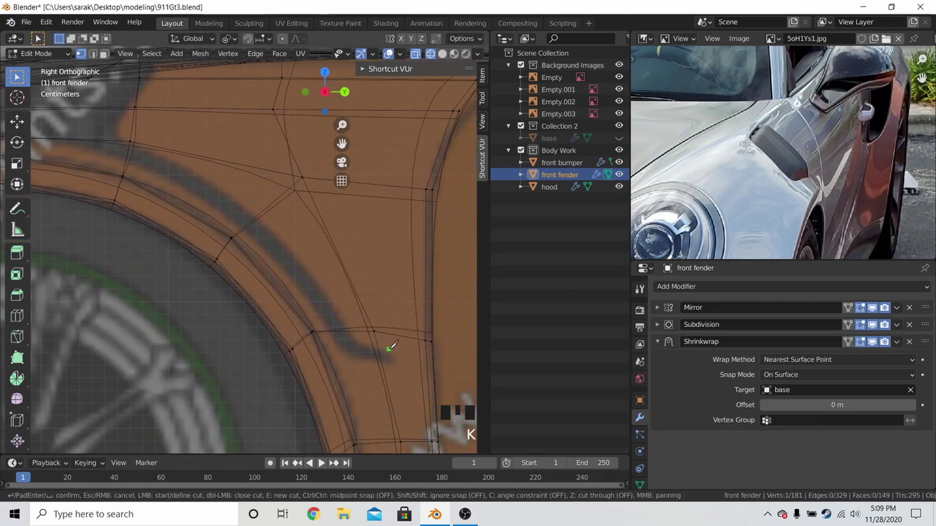
pyautogui.click(302, 261)
pyautogui.keyDown('shift'); pyautogui.moveTo(153, 143); pyautogui.dragTo(220, 186, button='middle'); pyautogui.keyUp('shift')
pyautogui.press('Return')
# - Knife-cut the groove's lower outline from its rear end forward above the wheel arch to the vent's lower front corner
pyautogui.keyDown('shift'); pyautogui.moveTo(371, 293); pyautogui.dragTo(314, 218, button='middle'); pyautogui.keyUp('shift')
pyautogui.press('a')
pyautogui.press('a')
pyautogui.press('a')
pyautogui.press('k')
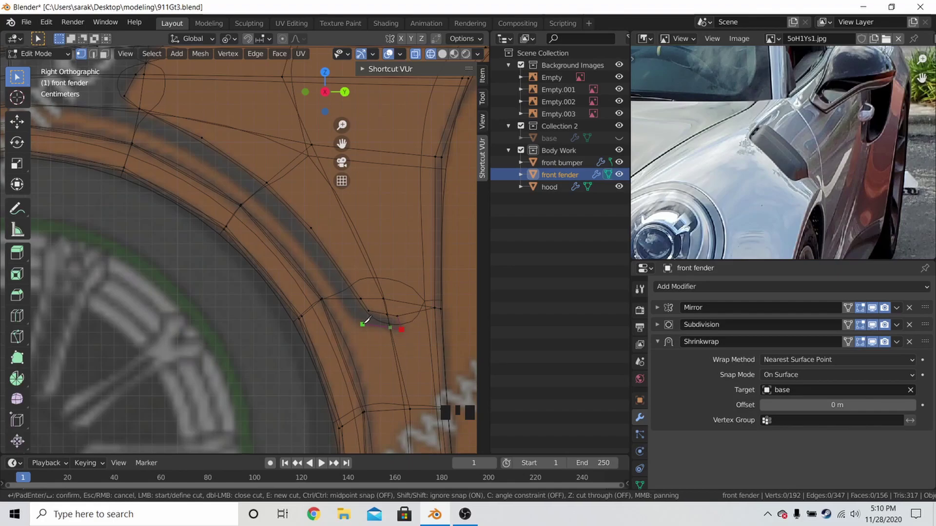
pyautogui.keyDown('shift'); pyautogui.moveTo(367, 320); pyautogui.dragTo(396, 350, button='middle'); pyautogui.keyUp('shift')
pyautogui.click(376, 341)
pyautogui.keyDown('shift'); pyautogui.moveTo(288, 222); pyautogui.dragTo(241, 223, button='middle'); pyautogui.keyUp('shift')
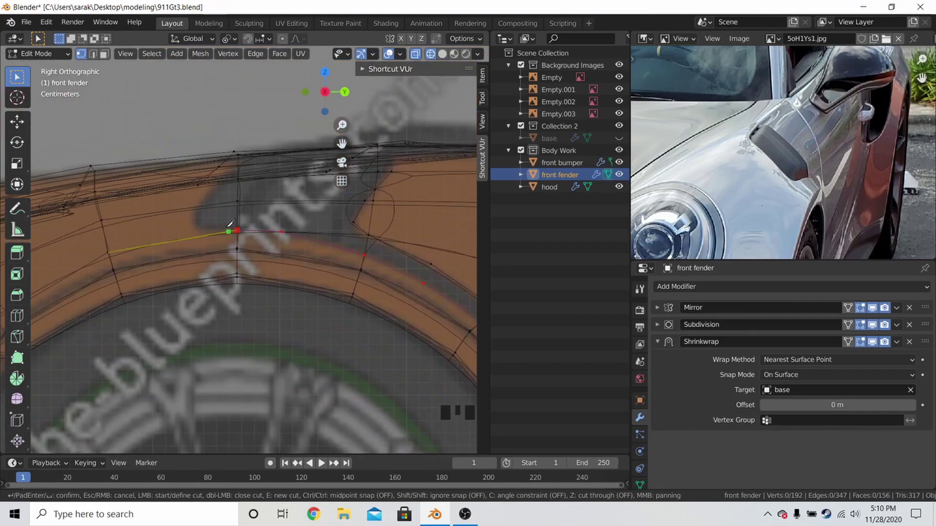
pyautogui.press('Return')
# - In top wireframe view, move the vertex on the vent's outer edge about 0.00475 m in X and 0.0007 m in Y
pyautogui.moveTo(218, 187); pyautogui.dragTo(384, 301, button='middle')
pyautogui.scroll(-3, 341, 244)
pyautogui.press('KP_7')
pyautogui.press('z')
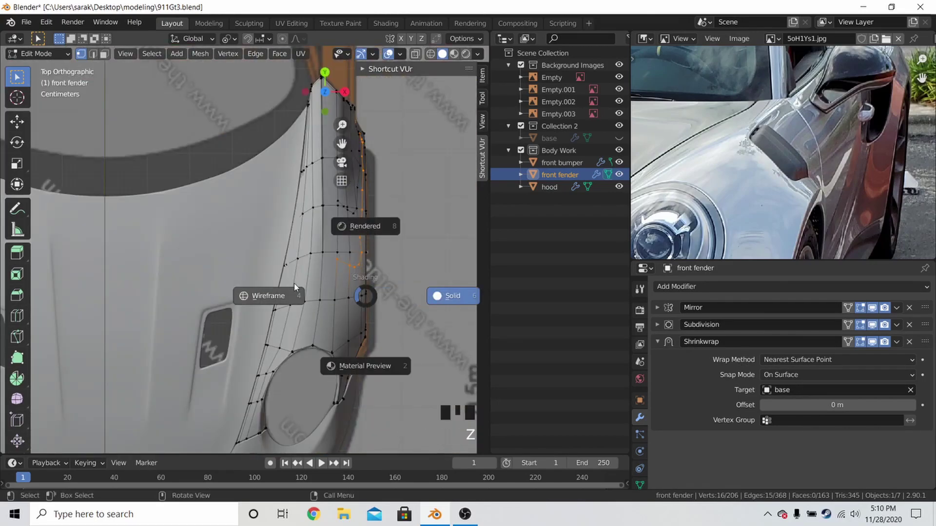
pyautogui.click(265, 295)
pyautogui.scroll(4, 194, 273)
pyautogui.keyDown('shift'); pyautogui.moveTo(194, 272); pyautogui.dragTo(137, 292, button='middle'); pyautogui.keyUp('shift')
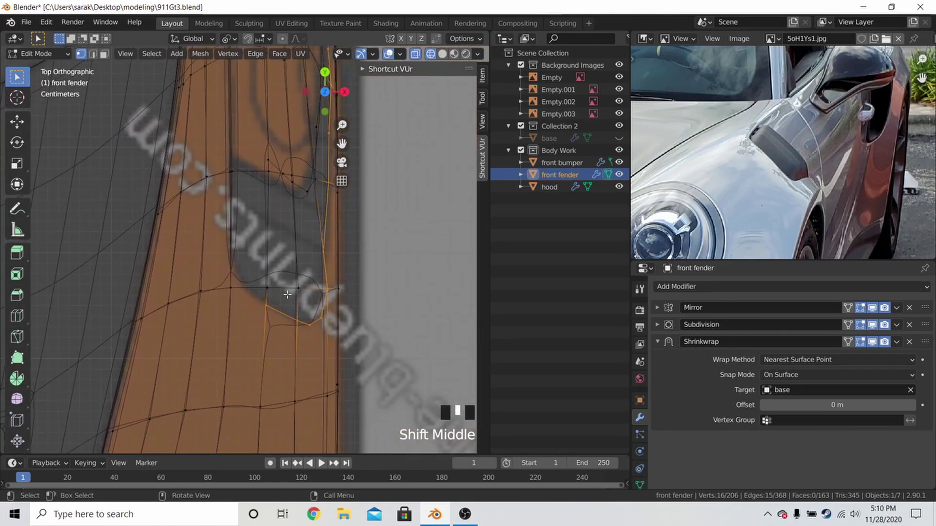
pyautogui.press('g')
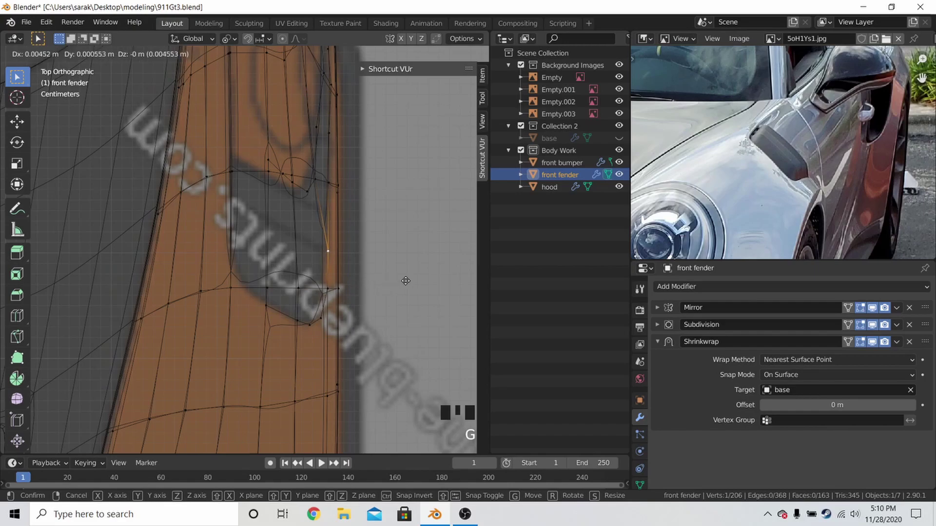
pyautogui.click(405, 281)
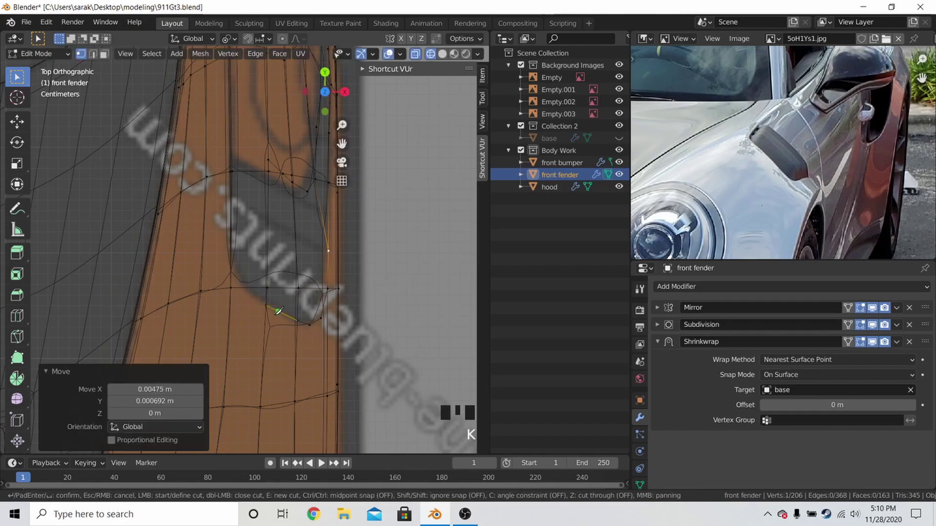
# - Knife-cut the vent's remaining front and rear outlines across the top of the fender, following the blueprint
pyautogui.click(232, 268)
pyautogui.press('Return')
pyautogui.moveTo(292, 107)
pyautogui.keyDown('shift'); pyautogui.mouseDown(button='middle')
pyautogui.moveTo(255, 282)
pyautogui.moveTo(301, 222)
pyautogui.moveTo(340, 274)
pyautogui.moveTo(373, 284)
pyautogui.mouseUp(button='middle'); pyautogui.keyUp('shift')
pyautogui.press('k')
pyautogui.press('z')
pyautogui.click(311, 150)
pyautogui.press('a')
pyautogui.press('a')
pyautogui.press('a')
pyautogui.click(256, 282)
# - Select the faces enclosed by the vent outline on top of the fender and delete them
pyautogui.scroll(-2, 302, 222)
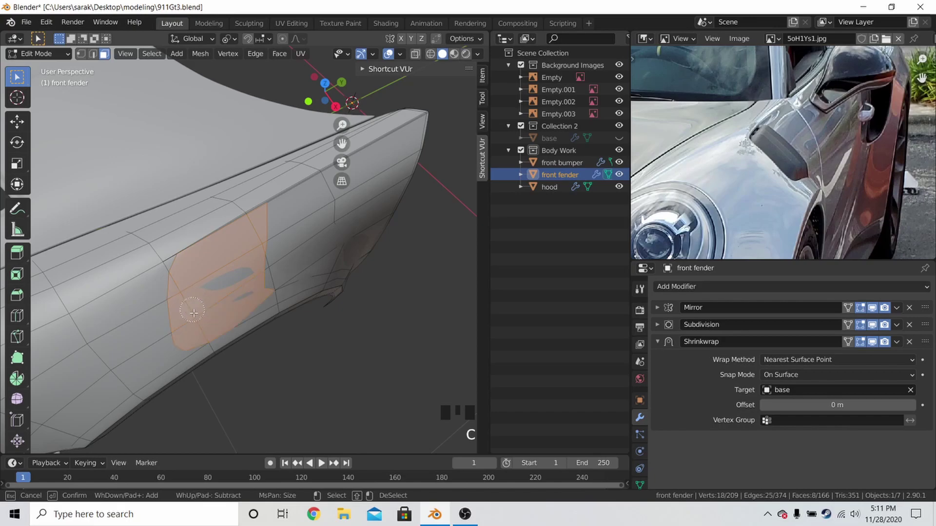
pyautogui.moveTo(224, 314); pyautogui.dragTo(211, 272, button='middle')
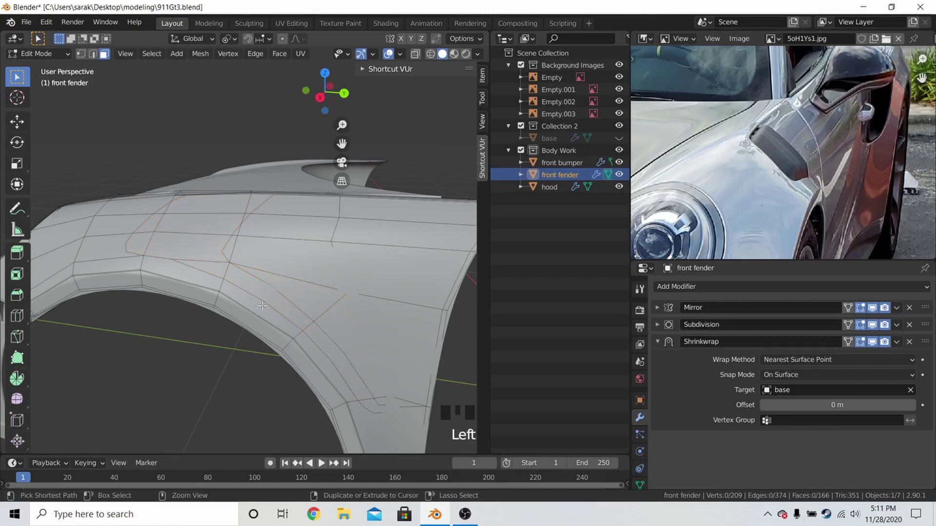
pyautogui.press('x')
pyautogui.keyDown('shift'); pyautogui.moveTo(349, 313); pyautogui.dragTo(210, 229, button='middle'); pyautogui.keyUp('shift')
pyautogui.click(335, 324)
# - Delete the faces of the narrow groove strip running down behind the wheel arch, leave mesh editing and save the file
pyautogui.scroll(3, 275, 272)
pyautogui.click(261, 297)
pyautogui.keyDown('shift'); pyautogui.click(272, 319); pyautogui.keyUp('shift')
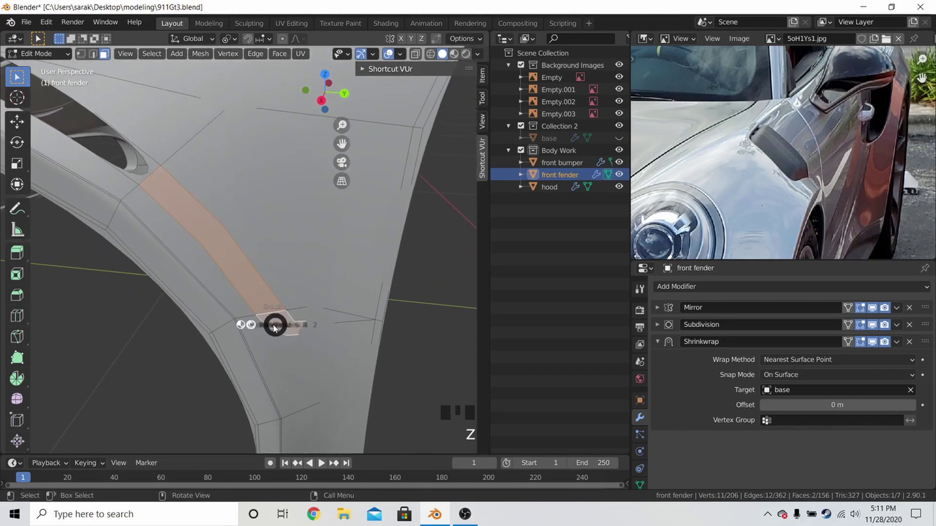
pyautogui.press('z')
pyautogui.press('z')
pyautogui.click(366, 332)
pyautogui.press('x')
pyautogui.click(365, 332)
pyautogui.press('Tab')
pyautogui.press('a')
pyautogui.hotkey('alt', 'a')
pyautogui.moveTo(336, 309); pyautogui.dragTo(206, 260, button='middle')
pyautogui.hotkey('ctrl', 's')
# - Examine the fender's vent opening from several angles, compare it with the vent in the reference photo and save the file
pyautogui.scroll(8, 230, 173)
pyautogui.scroll(-3, 320, 350)
pyautogui.moveTo(319, 350); pyautogui.dragTo(380, 299, button='middle')
pyautogui.keyDown('shift'); pyautogui.scroll(3, 349, 244); pyautogui.keyUp('shift')
pyautogui.scroll(-2, 294, 345)
pyautogui.moveTo(295, 345); pyautogui.dragTo(354, 206, button='middle')
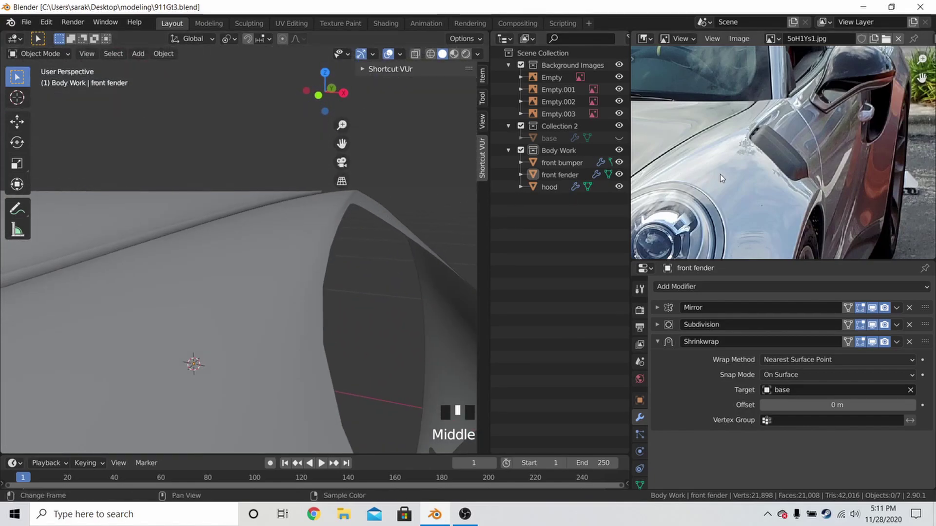
pyautogui.scroll(5, 720, 174)
pyautogui.moveTo(360, 263); pyautogui.dragTo(291, 267, button='middle')
pyautogui.scroll(-5, 329, 237)
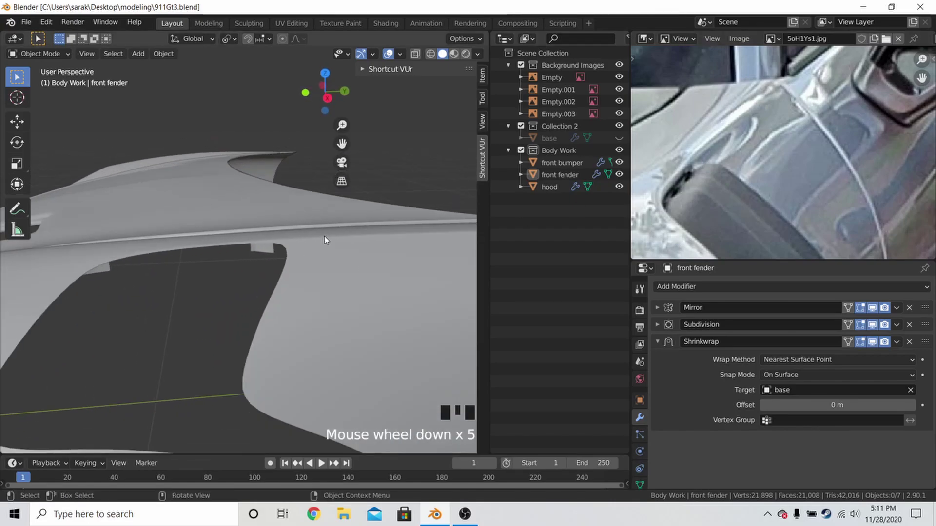
pyautogui.scroll(-1, 415, 240)
pyautogui.hotkey('ctrl', 's')
# - Open the front fender for mesh editing, try a vertex selection between the vent opening and wheel arch, and clear the selection
pyautogui.moveTo(301, 283); pyautogui.dragTo(337, 268, button='middle')
pyautogui.press('Tab')
pyautogui.moveTo(354, 175); pyautogui.dragTo(393, 161, button='middle')
pyautogui.click(81, 54)
pyautogui.scroll(-3, 204, 253)
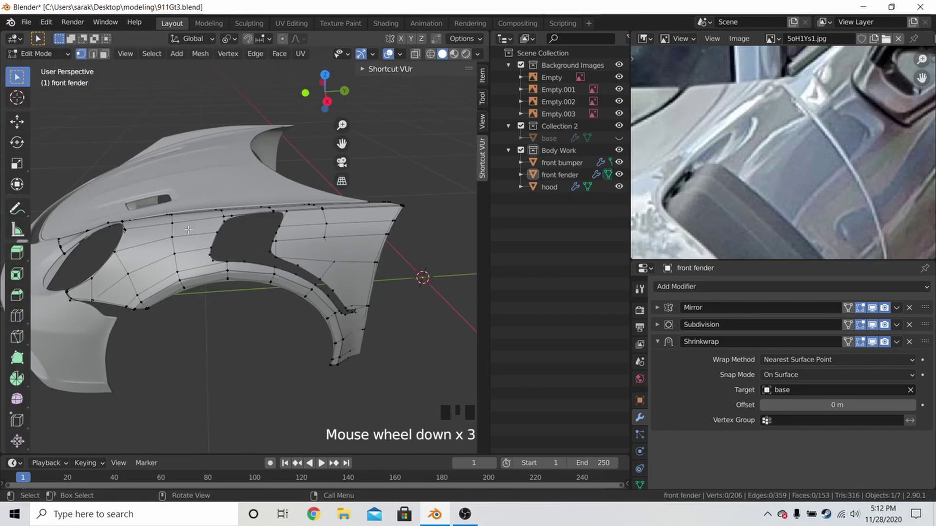
pyautogui.scroll(4, 204, 259)
pyautogui.keyDown('shift'); pyautogui.moveTo(205, 258); pyautogui.dragTo(209, 237, button='middle'); pyautogui.keyUp('shift')
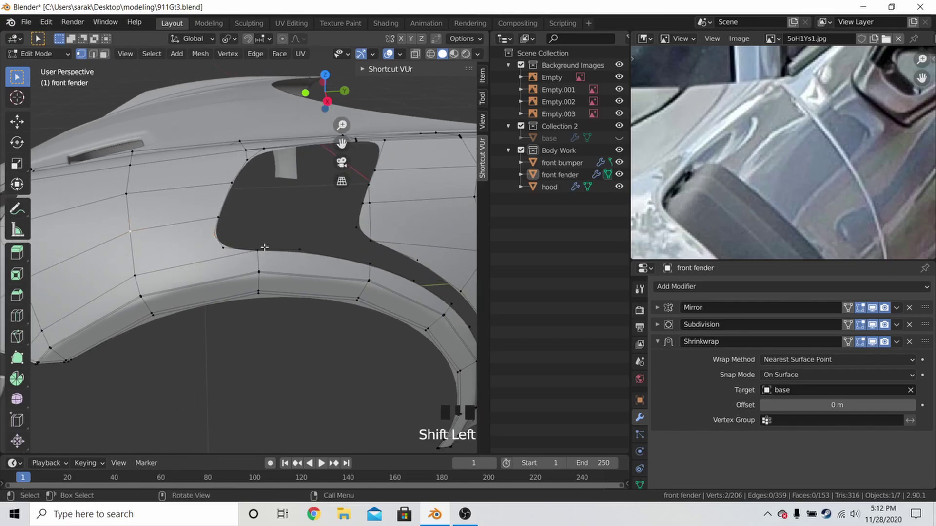
pyautogui.keyDown('shift'); pyautogui.moveTo(258, 252); pyautogui.dragTo(207, 250, button='middle'); pyautogui.keyUp('shift')
pyautogui.click(258, 279)
pyautogui.click(239, 279)
pyautogui.hotkey('ctrl', 'z')
pyautogui.press('a')
pyautogui.press('a')
pyautogui.press('a')
# - Slide a vertex beside the vent along its edge, select the whole fender mesh and merge its overlapping vertices
pyautogui.click(179, 224)
pyautogui.press('g')
pyautogui.press('g')
pyautogui.click(171, 225)
pyautogui.press('a')
pyautogui.press('F3')
pyautogui.write('merg')
pyautogui.press('Return')
# - Inspect the mesh around the lower end of the groove behind the wheel arch in wireframe and solid shading
pyautogui.press('z')
pyautogui.press('z')
pyautogui.moveTo(384, 274)
pyautogui.keyDown('shift'); pyautogui.mouseDown(button='middle')
pyautogui.moveTo(312, 292)
pyautogui.moveTo(351, 331)
pyautogui.mouseUp(button='middle'); pyautogui.keyUp('shift')
pyautogui.press('z')
pyautogui.click(360, 396)
pyautogui.keyDown('shift'); pyautogui.moveTo(362, 395); pyautogui.dragTo(351, 358, button='middle'); pyautogui.keyUp('shift')
pyautogui.hotkey('shift', 'z')
pyautogui.moveTo(253, 284)
pyautogui.mouseDown(button='middle')
pyautogui.moveTo(286, 272)
pyautogui.moveTo(278, 287)
pyautogui.moveTo(320, 260)
pyautogui.mouseUp(button='middle')
pyautogui.scroll(4, 281, 286)
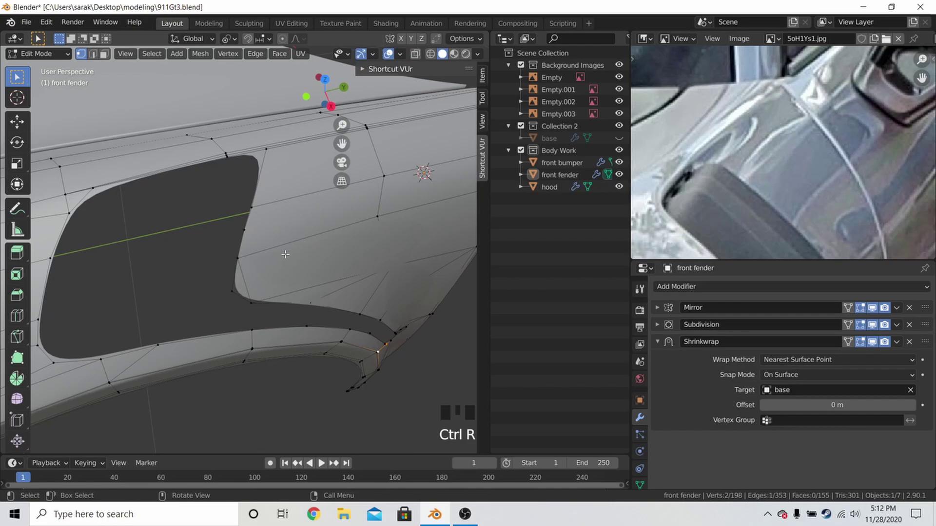
# - Examine the corners and upper edge of the vent opening with mesh editing switched off and on
pyautogui.keyDown('shift'); pyautogui.moveTo(291, 261); pyautogui.dragTo(378, 290, button='middle'); pyautogui.keyUp('shift')
pyautogui.scroll(-2, 300, 256)
pyautogui.press('Tab')
pyautogui.press('Tab')
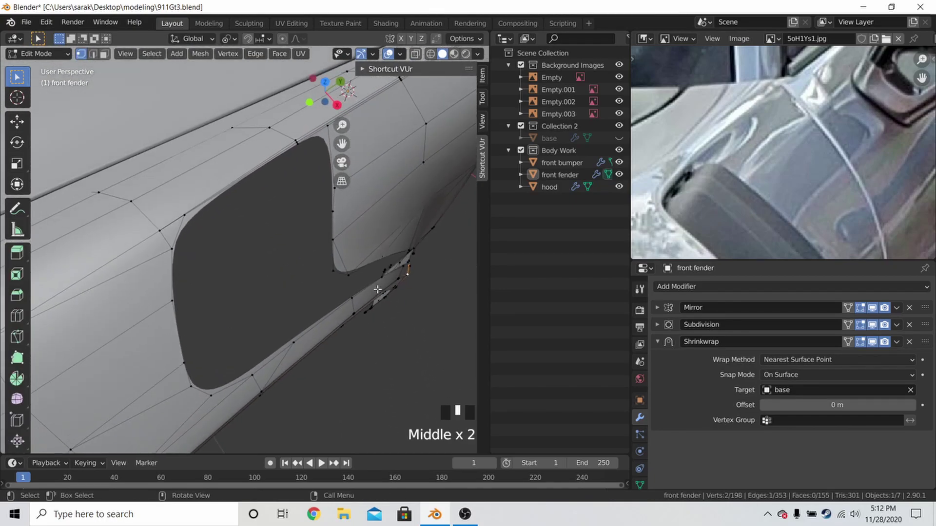
pyautogui.scroll(2, 279, 244)
pyautogui.keyDown('shift'); pyautogui.moveTo(290, 248); pyautogui.dragTo(309, 188, button='middle'); pyautogui.keyUp('shift')
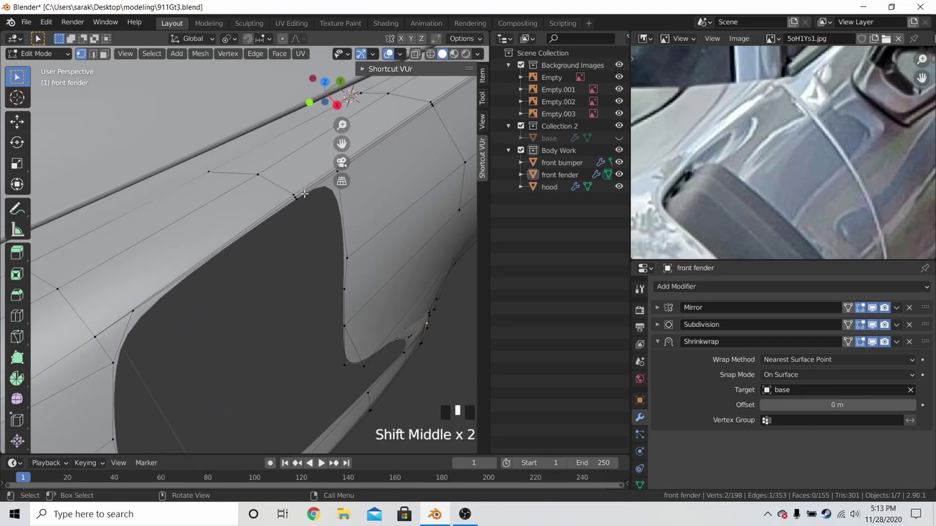
pyautogui.press('Tab')
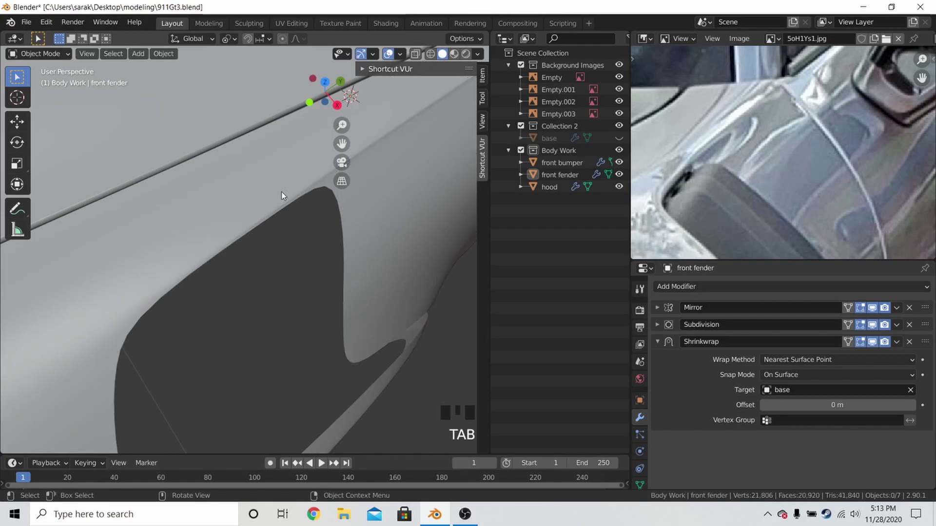
pyautogui.press('Tab')
pyautogui.keyDown('shift'); pyautogui.moveTo(166, 322); pyautogui.dragTo(213, 277, button='middle'); pyautogui.keyUp('shift')
pyautogui.scroll(2, 224, 263)
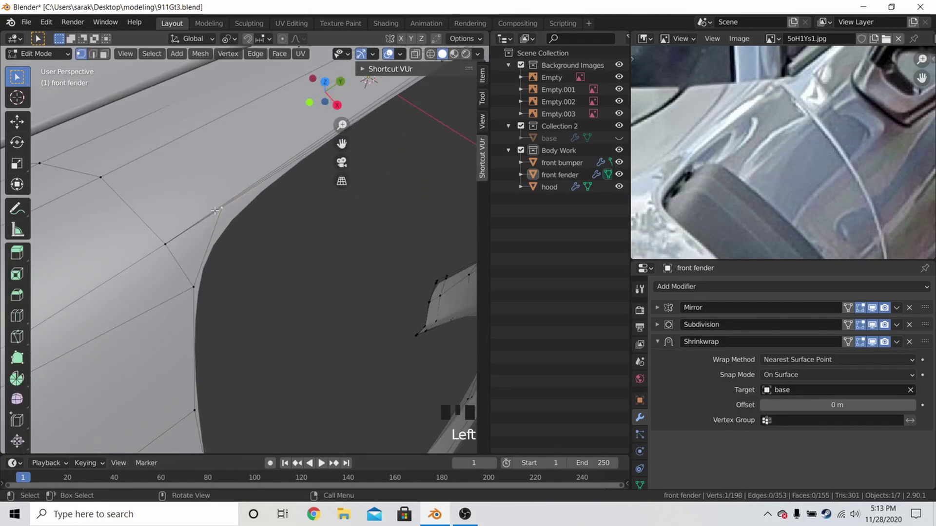
# - Knife-cut a supporting edge line close beside the outline of the vent opening
pyautogui.keyDown('shift'); pyautogui.moveTo(191, 289); pyautogui.dragTo(232, 127, button='middle'); pyautogui.keyUp('shift')
pyautogui.moveTo(312, 365); pyautogui.dragTo(319, 243, button='middle')
pyautogui.click(325, 295)
pyautogui.press('Return')
pyautogui.keyDown('shift'); pyautogui.click(268, 220); pyautogui.keyUp('shift')
pyautogui.scroll(3, 319, 243)
pyautogui.press('z')
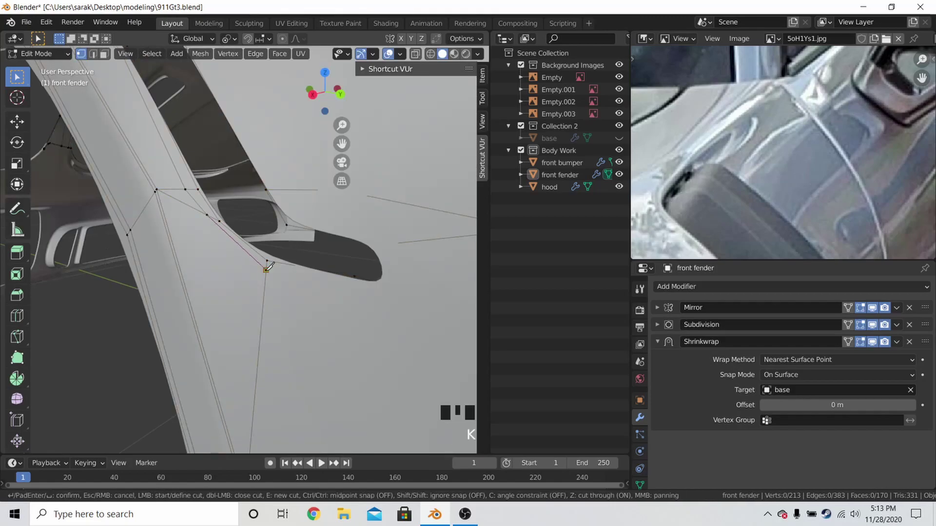
pyautogui.click(357, 293)
pyautogui.press('Return')
# - Slide a vertex of the supporting line and extend the knife cut further along the vent's outline
pyautogui.press('z')
pyautogui.keyDown('shift'); pyautogui.moveTo(356, 297); pyautogui.dragTo(324, 298, button='middle'); pyautogui.keyUp('shift')
pyautogui.press('g')
pyautogui.press('g')
pyautogui.press('k')
pyautogui.click(324, 291)
pyautogui.click(358, 296)
pyautogui.moveTo(263, 220)
pyautogui.keyDown('shift'); pyautogui.mouseDown(button='middle')
pyautogui.moveTo(202, 152)
pyautogui.moveTo(265, 288)
pyautogui.moveTo(284, 282)
pyautogui.moveTo(249, 298)
pyautogui.mouseUp(button='middle'); pyautogui.keyUp('shift')
pyautogui.press('Return')
pyautogui.press('z')
# - Knife-cut the supporting edge along the vent opening's rear side up to its upper corner
pyautogui.press('k')
pyautogui.click(247, 301)
pyautogui.click(191, 240)
pyautogui.keyDown('shift'); pyautogui.moveTo(234, 122); pyautogui.dragTo(203, 292, button='middle'); pyautogui.keyUp('shift')
pyautogui.click(202, 309)
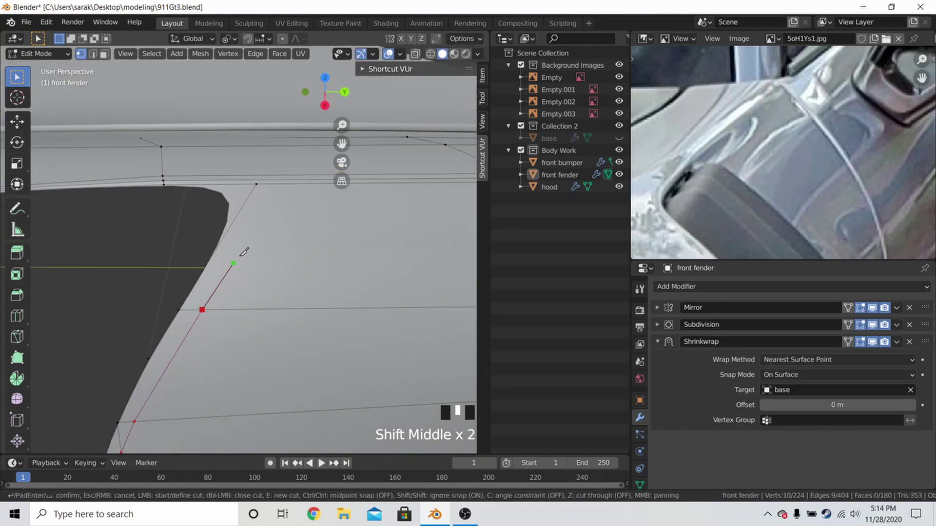
pyautogui.keyDown('shift'); pyautogui.moveTo(239, 210); pyautogui.dragTo(268, 107, button='middle'); pyautogui.keyUp('shift')
pyautogui.press('Return')
# - Try to connect vertices beside the vent's rear side and delete the stray vertex there
pyautogui.keyDown('shift'); pyautogui.moveTo(183, 415); pyautogui.dragTo(217, 312, button='middle'); pyautogui.keyUp('shift')
pyautogui.press('m')
pyautogui.press('j')
pyautogui.moveTo(168, 313); pyautogui.dragTo(188, 276)
pyautogui.press('x')
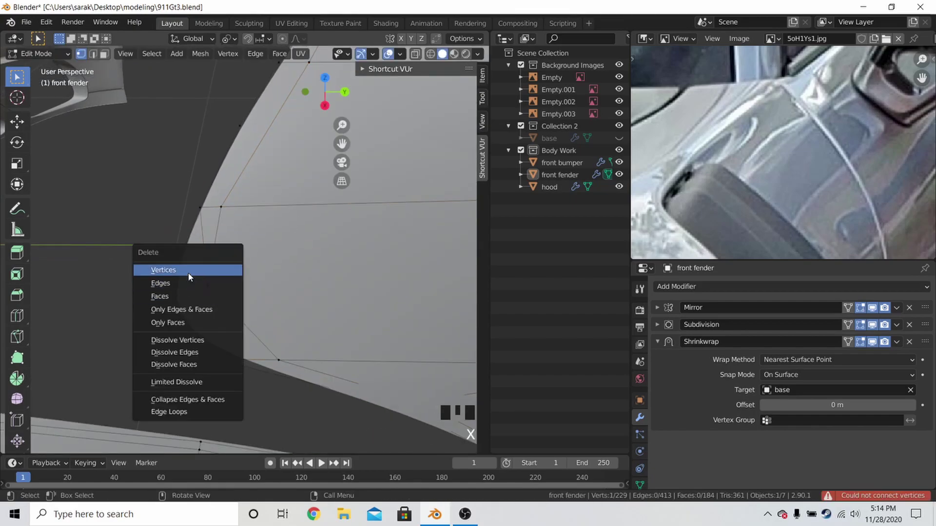
pyautogui.click(188, 274)
# - Connect the vertices around the vent's lower rear corner and slide the corner vertex along its edge
pyautogui.click(162, 306)
pyautogui.keyDown('shift'); pyautogui.click(208, 287); pyautogui.keyUp('shift')
pyautogui.press('j')
pyautogui.keyDown('shift'); pyautogui.click(279, 360); pyautogui.keyUp('shift')
pyautogui.press('f')
pyautogui.press('g')
pyautogui.press('g')
pyautogui.click(255, 341)
# - Adjust the supporting line's vertices around the vent's curve by sliding them along their edges in wireframe shading
pyautogui.scroll(4, 273, 293)
pyautogui.moveTo(255, 340)
pyautogui.mouseDown(button='middle')
pyautogui.moveTo(273, 293)
pyautogui.moveTo(327, 302)
pyautogui.moveTo(277, 252)
pyautogui.mouseUp(button='middle')
pyautogui.press('z')
pyautogui.press('g')
pyautogui.click(323, 331)
pyautogui.press('g')
pyautogui.press('g')
pyautogui.click(215, 315)
pyautogui.press('g')
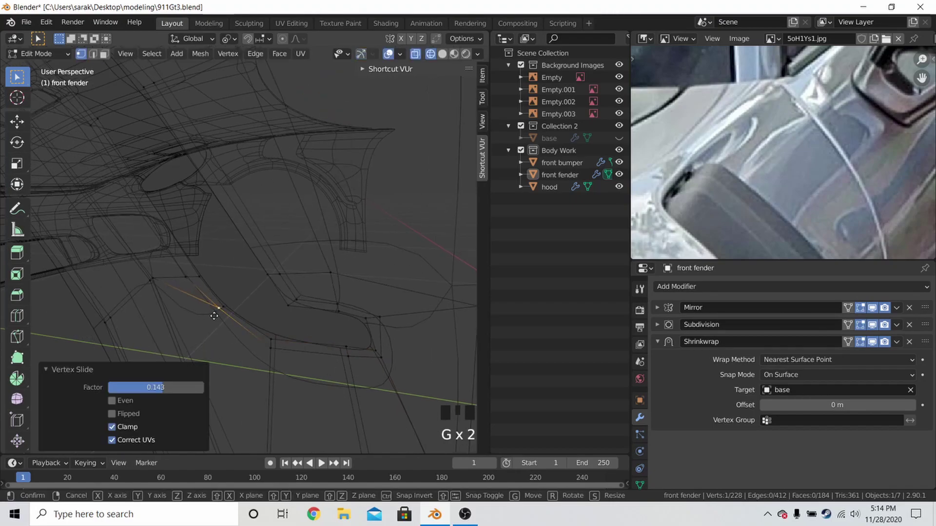
# - Slide the vertex on the wheel-arch strip's upper edge along the narrow groove
pyautogui.keyDown('shift'); pyautogui.moveTo(244, 319); pyautogui.dragTo(297, 368, button='middle'); pyautogui.keyUp('shift')
pyautogui.press('z')
pyautogui.scroll(2, 273, 324)
pyautogui.keyDown('shift'); pyautogui.moveTo(273, 325); pyautogui.dragTo(268, 312, button='middle'); pyautogui.keyUp('shift')
pyautogui.click(272, 293)
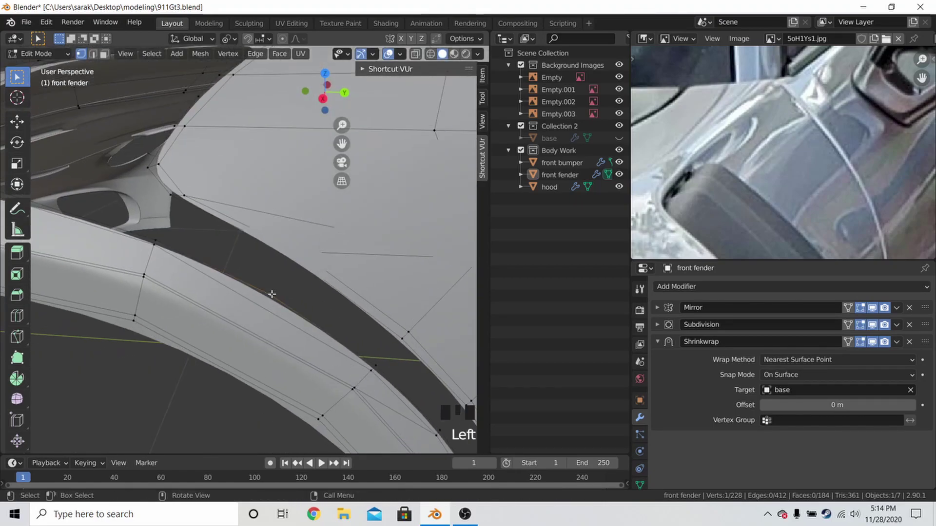
pyautogui.press('g')
pyautogui.press('g')
# - Merge the selected vertices beneath the vent opening at their center and slide the vertex there along its edge
pyautogui.scroll(-4, 262, 308)
pyautogui.keyDown('shift'); pyautogui.moveTo(341, 293); pyautogui.dragTo(395, 346, button='middle'); pyautogui.keyUp('shift')
pyautogui.scroll(3, 255, 341)
pyautogui.press('m')
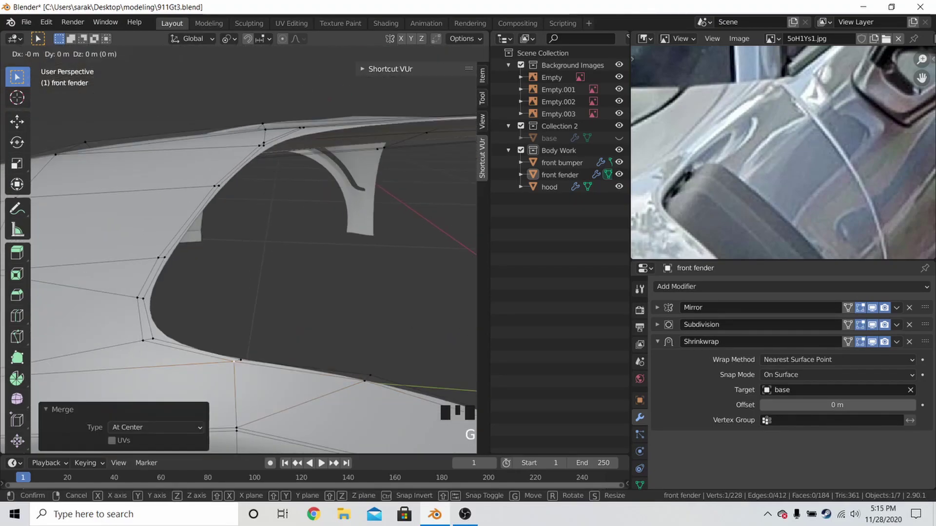
pyautogui.press('g')
pyautogui.press('g')
pyautogui.keyDown('shift'); pyautogui.moveTo(273, 271); pyautogui.dragTo(268, 298, button='middle'); pyautogui.keyUp('shift')
# - Leave mesh editing, shade the viewport with the glossy red matcap and examine the fender's reflections
pyautogui.press('Tab')
pyautogui.scroll(-6, 267, 292)
pyautogui.click(395, 152)
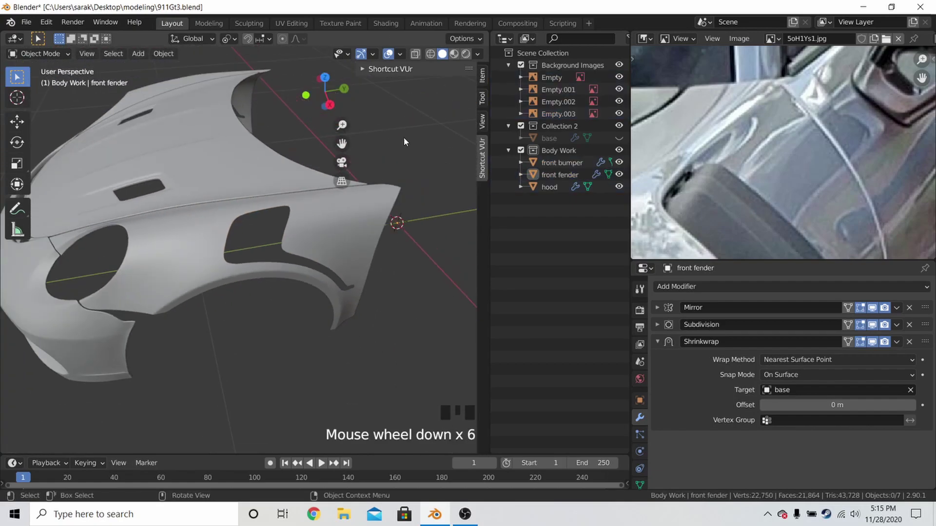
pyautogui.click(478, 54)
pyautogui.click(468, 111)
pyautogui.moveTo(317, 205)
pyautogui.mouseDown(button='middle')
pyautogui.moveTo(233, 239)
pyautogui.moveTo(220, 263)
pyautogui.moveTo(233, 303)
pyautogui.moveTo(197, 316)
pyautogui.moveTo(179, 300)
pyautogui.moveTo(205, 264)
pyautogui.moveTo(205, 245)
pyautogui.moveTo(173, 180)
pyautogui.moveTo(181, 238)
pyautogui.moveTo(219, 276)
pyautogui.mouseUp(button='middle')
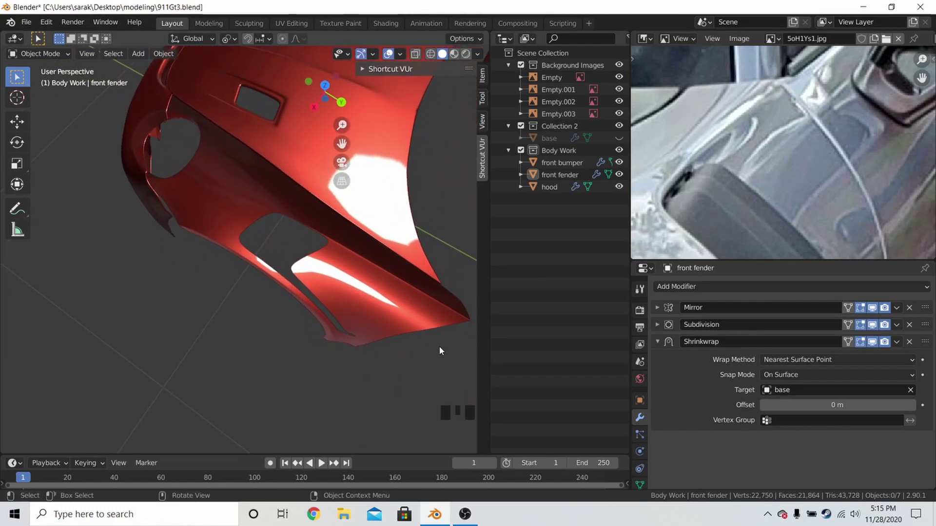
# - Compare the fender's surface with its Shrinkwrap display off and on, and restore the grey matcap
pyautogui.click(873, 342)
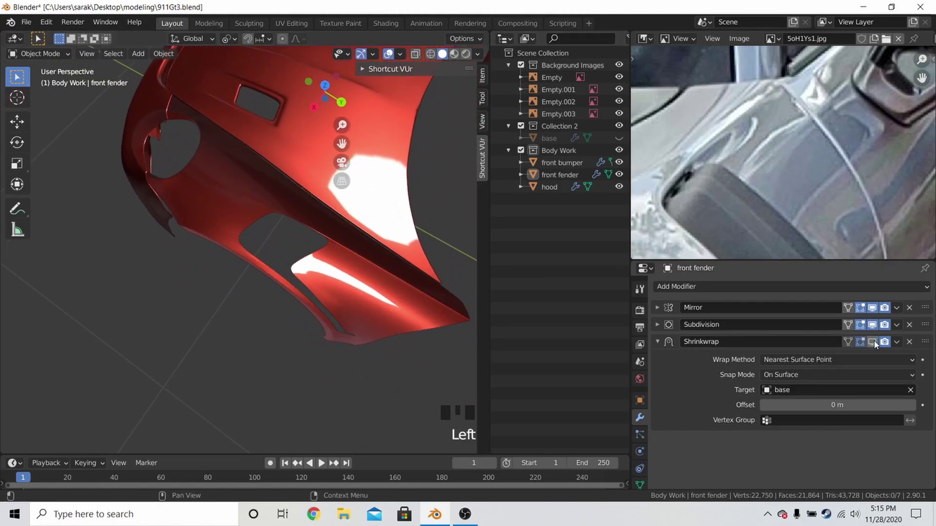
pyautogui.moveTo(416, 315); pyautogui.dragTo(482, 99, button='middle')
pyautogui.click(477, 54)
pyautogui.click(524, 194)
pyautogui.moveTo(468, 229)
pyautogui.mouseDown(button='middle')
pyautogui.moveTo(371, 281)
pyautogui.moveTo(306, 301)
pyautogui.moveTo(246, 209)
pyautogui.mouseUp(button='middle')
pyautogui.moveTo(429, 288); pyautogui.dragTo(139, 313, button='middle')
# - Save the file and compare the fender with the reference photo of the car's front
pyautogui.press('a')
pyautogui.press('a')
pyautogui.scroll(-5, 275, 293)
pyautogui.scroll(5, 250, 282)
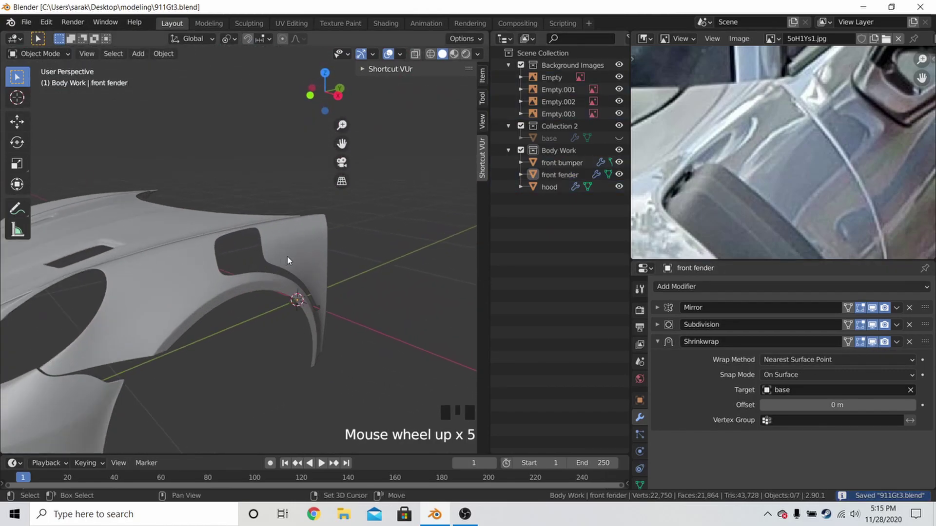
pyautogui.keyDown('shift'); pyautogui.moveTo(286, 256); pyautogui.dragTo(406, 240, button='middle'); pyautogui.keyUp('shift')
pyautogui.scroll(-4, 843, 173)
pyautogui.moveTo(843, 173); pyautogui.dragTo(847, 98, button='middle')
pyautogui.scroll(-3, 838, 149)
pyautogui.moveTo(838, 148); pyautogui.dragTo(865, 161, button='middle')
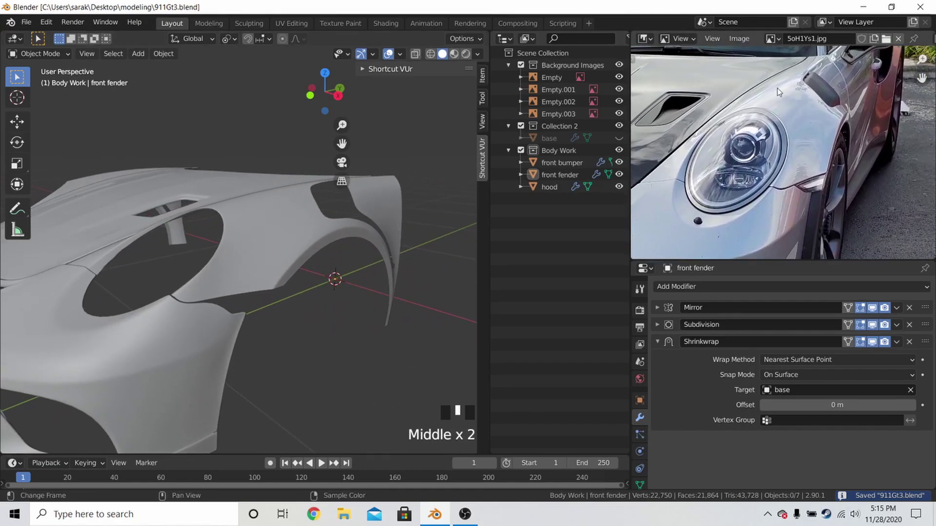
# - Switch the reference image to Od5r8xG.jpg and examine its fender vent and wheel arch beside the model
pyautogui.click(771, 39)
pyautogui.click(737, 68)
pyautogui.moveTo(723, 152); pyautogui.dragTo(877, 162, button='middle')
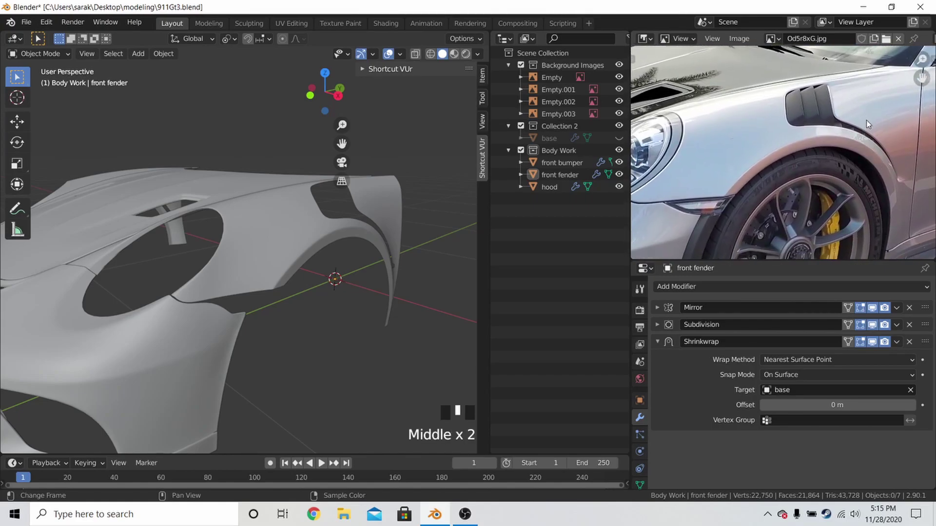
pyautogui.moveTo(880, 145); pyautogui.dragTo(855, 125, button='middle')
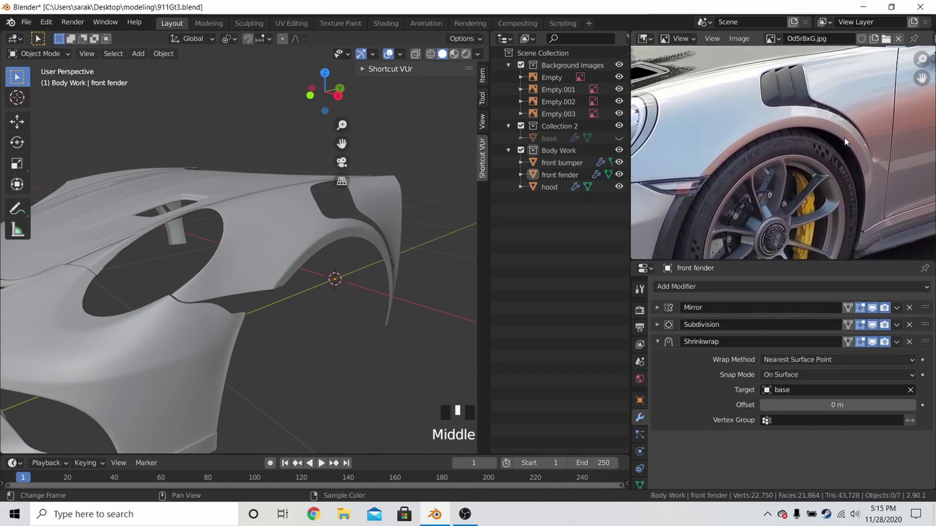
pyautogui.moveTo(777, 166); pyautogui.dragTo(855, 158, button='middle')
pyautogui.moveTo(414, 277); pyautogui.dragTo(273, 267, button='middle')
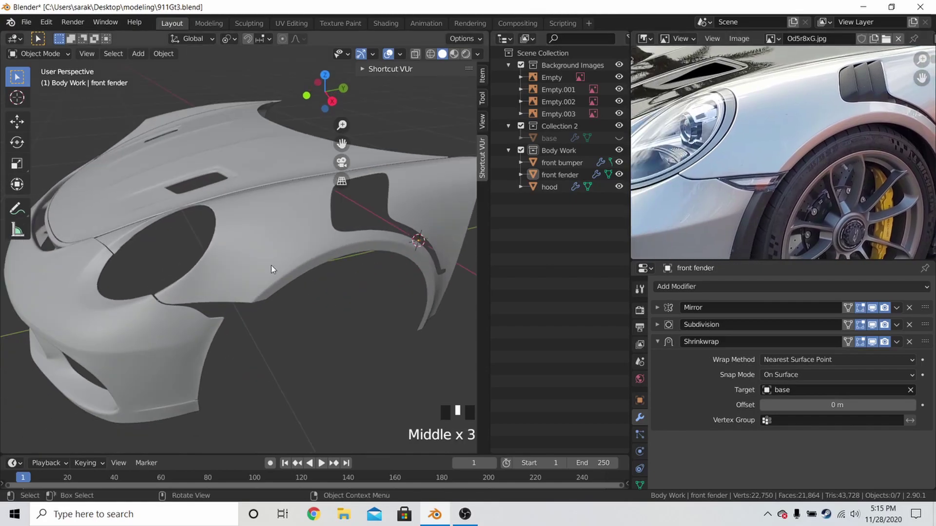
# - Add a Solidify modifier to the front fender with a thickness of -0.003 m and Only Rim enabled
pyautogui.click(268, 263)
pyautogui.click(691, 288)
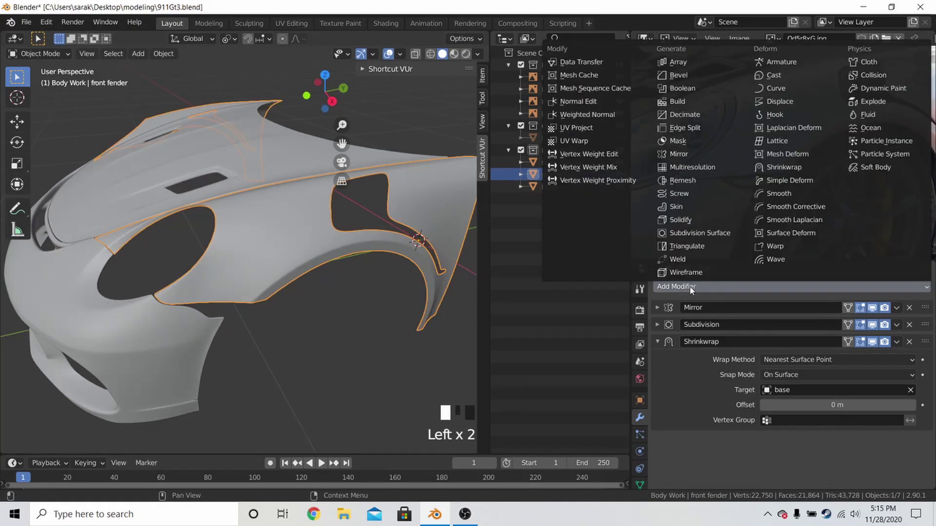
pyautogui.click(703, 221)
pyautogui.click(657, 342)
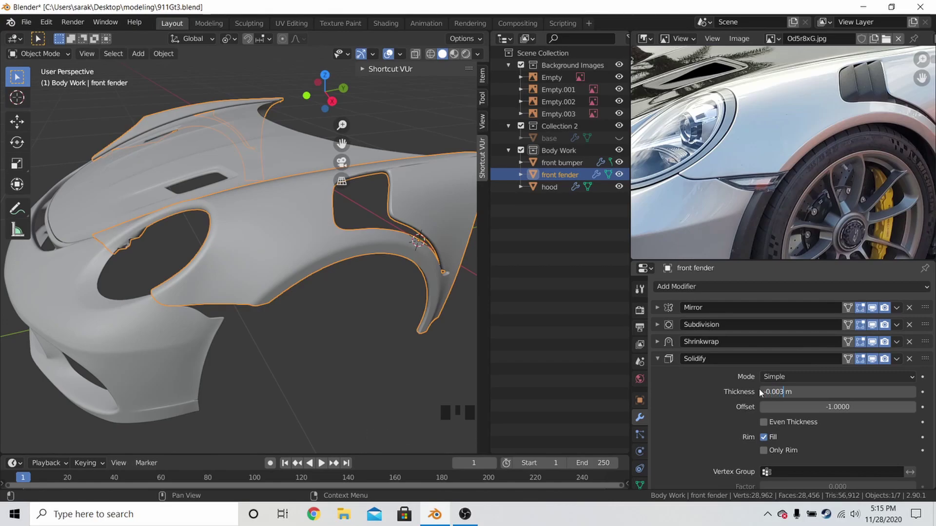
pyautogui.press('Return')
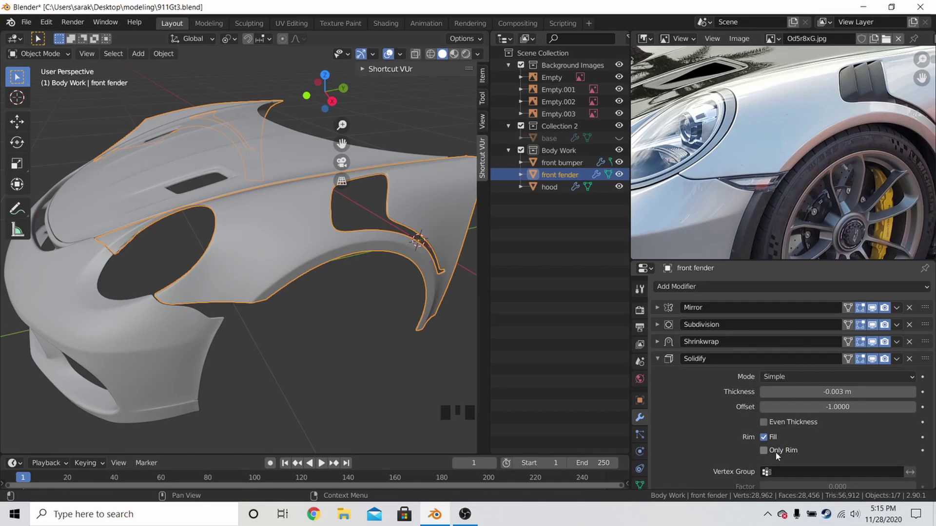
pyautogui.moveTo(463, 381); pyautogui.dragTo(396, 340, button='middle')
pyautogui.keyDown('shift'); pyautogui.moveTo(308, 333); pyautogui.dragTo(398, 297, button='middle'); pyautogui.keyUp('shift')
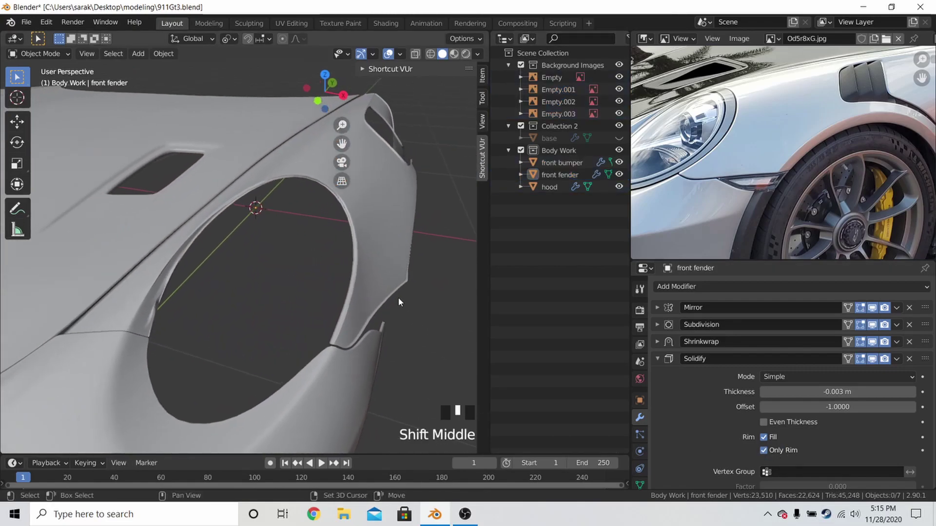
# - Recalculate the normals of the whole front fender mesh with the Inside option off
pyautogui.tripleClick(393, 294)
pyautogui.press('Tab')
pyautogui.hotkey('ctrl', 'shift', 'n')
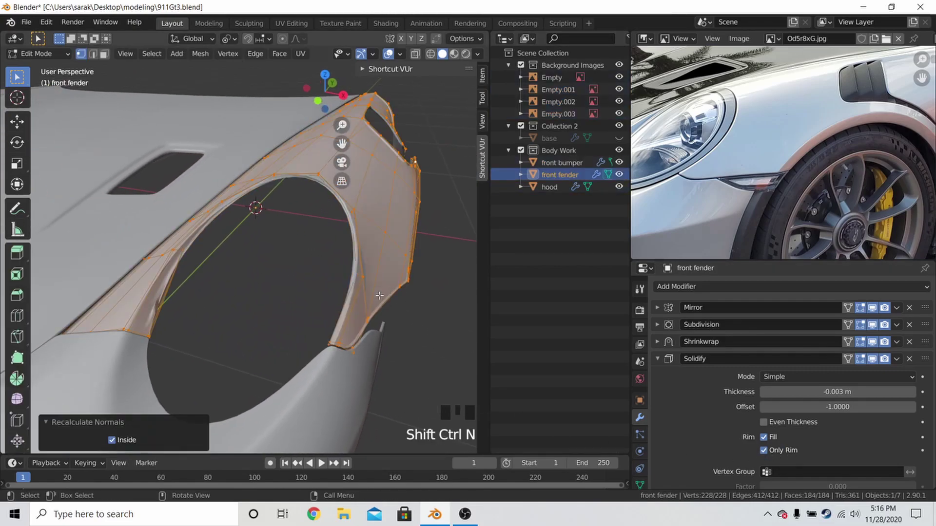
pyautogui.click(112, 440)
pyautogui.press('Tab')
# - Reopen the fender for mesh editing and turn off the edit-mode display of its Solidify and Shrinkwrap modifiers
pyautogui.moveTo(262, 344); pyautogui.dragTo(379, 344, button='middle')
pyautogui.scroll(3, 327, 323)
pyautogui.scroll(-2, 375, 337)
pyautogui.keyDown('shift'); pyautogui.moveTo(445, 204); pyautogui.dragTo(327, 254, button='middle'); pyautogui.keyUp('shift')
pyautogui.scroll(2, 323, 238)
pyautogui.press('Tab')
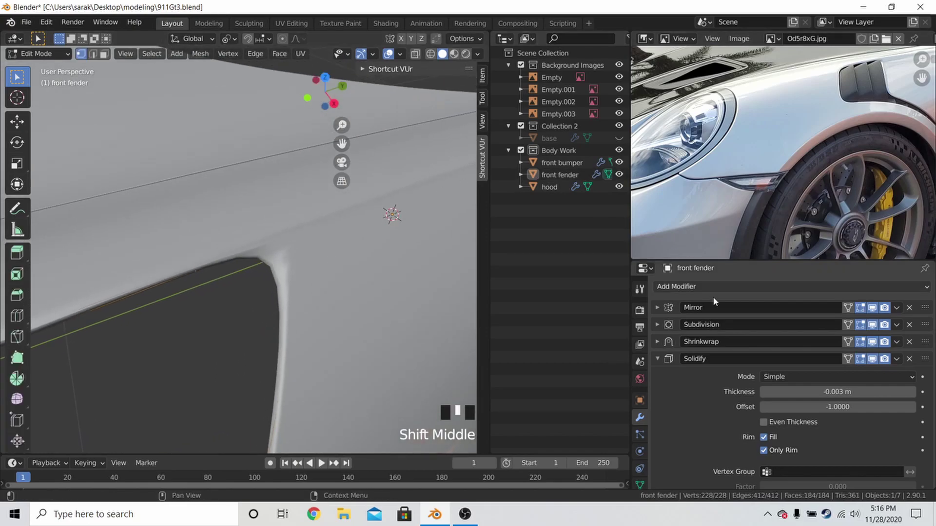
pyautogui.click(858, 359)
pyautogui.click(858, 358)
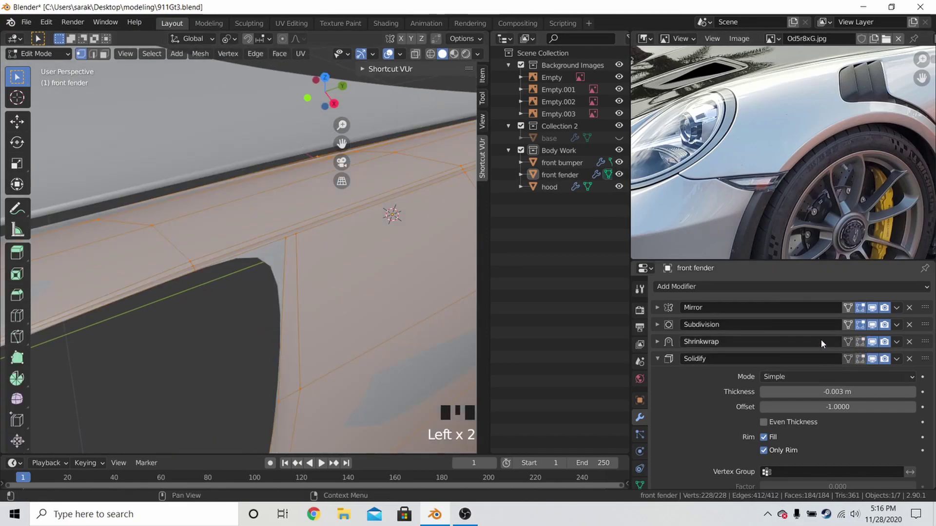
# - Slide the support vertex beside the upper rear corner of the fender's vent opening along its edge
pyautogui.scroll(1, 341, 234)
pyautogui.keyDown('shift'); pyautogui.moveTo(337, 214); pyautogui.dragTo(344, 251, button='middle'); pyautogui.keyUp('shift')
pyautogui.press('a')
pyautogui.press('a')
pyautogui.press('a')
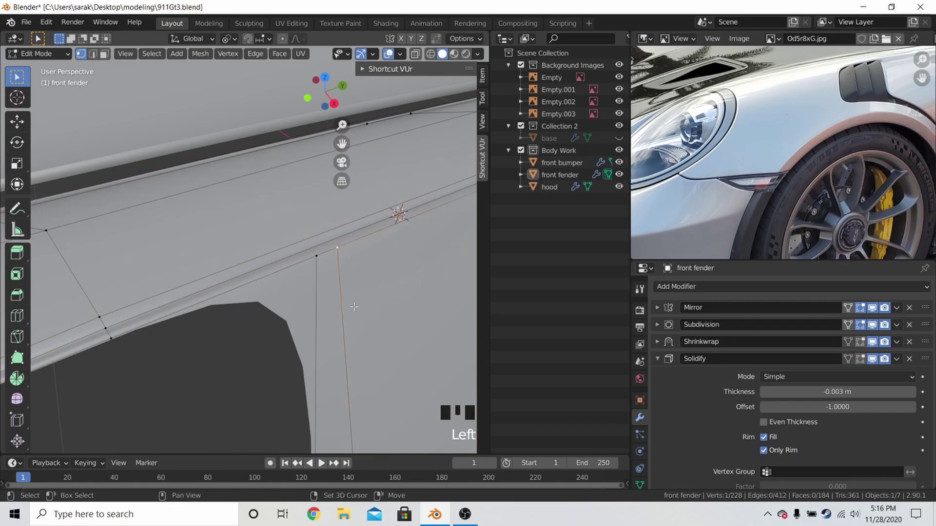
pyautogui.scroll(-1, 354, 307)
pyautogui.press('g')
pyautogui.press('g')
pyautogui.click(270, 334)
# - Slide the support vertex farther down the vent's rear side by a factor of 0.374 and re-enable edit-mode display of Shrinkwrap and Solidify
pyautogui.keyDown('shift'); pyautogui.moveTo(276, 331); pyautogui.dragTo(313, 174, button='middle'); pyautogui.keyUp('shift')
pyautogui.click(292, 316)
pyautogui.press('g')
pyautogui.press('g')
pyautogui.click(291, 319)
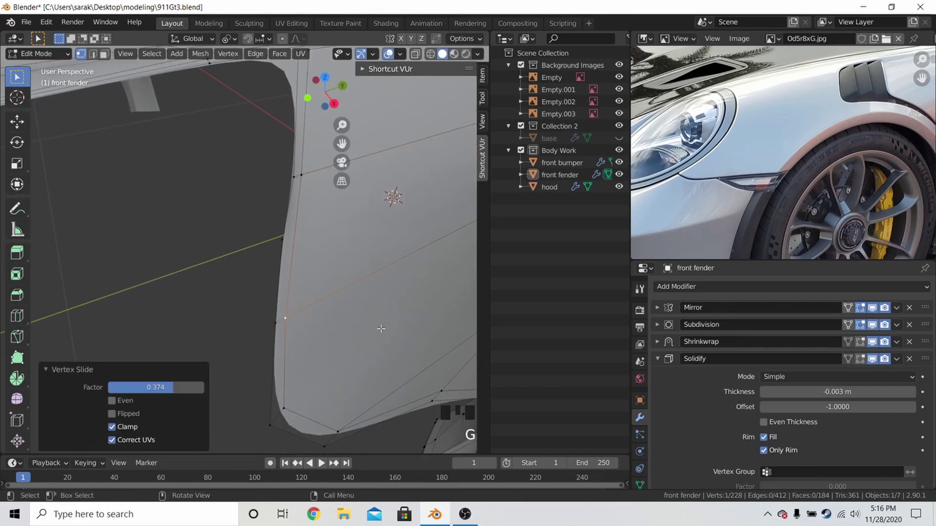
pyautogui.click(867, 345)
pyautogui.click(866, 345)
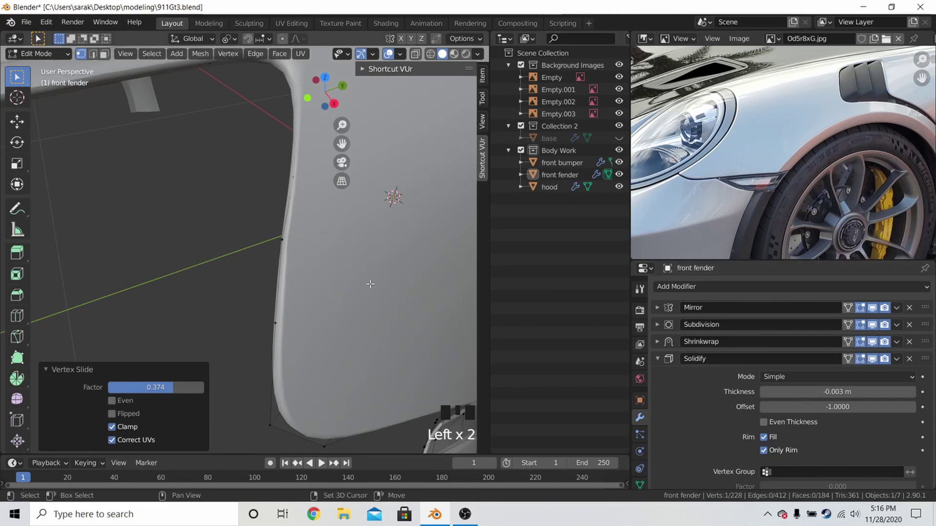
# - Examine the smoothed surface and rim around the fender's vent opening outside mesh editing
pyautogui.keyDown('shift'); pyautogui.moveTo(336, 370); pyautogui.dragTo(359, 326, button='middle'); pyautogui.keyUp('shift')
pyautogui.press('Tab')
pyautogui.press('z')
pyautogui.click(315, 283)
pyautogui.press('z')
pyautogui.click(397, 282)
pyautogui.press('Tab')
pyautogui.scroll(2, 369, 278)
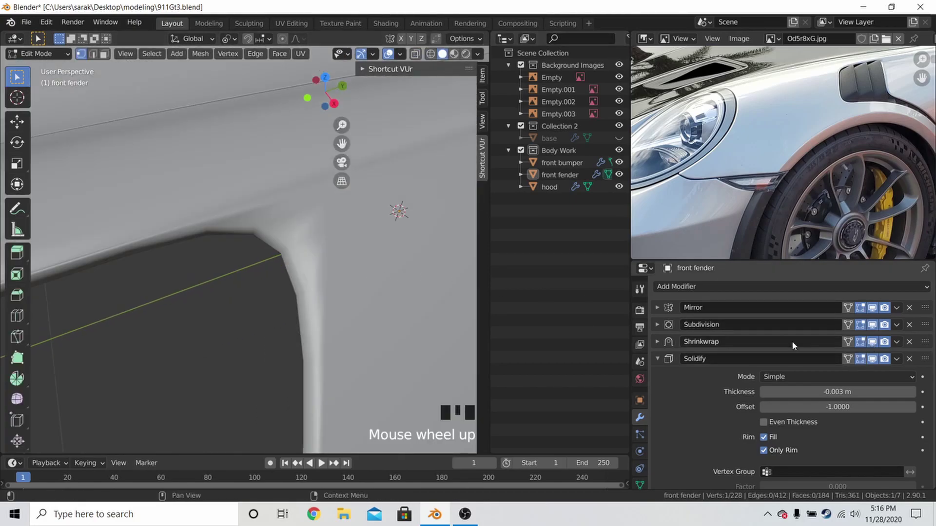
# - Turn off Solidify's edit-mode display and slide the vertex beside the vent's upper rear corner by a factor of 0.261
pyautogui.click(860, 360)
pyautogui.scroll(-2, 369, 238)
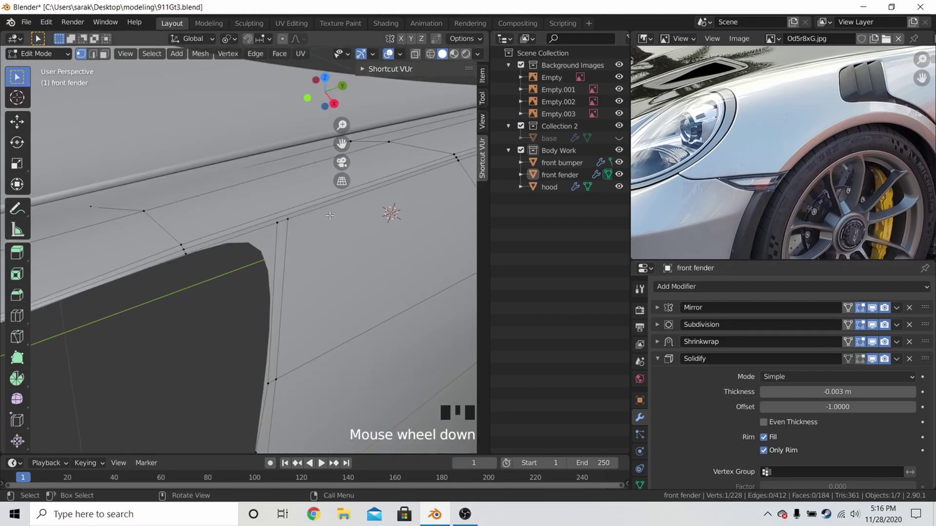
pyautogui.hotkey('shift', 'v')
pyautogui.click(295, 217)
pyautogui.keyDown('shift'); pyautogui.moveTo(295, 210); pyautogui.dragTo(343, 277, button='middle'); pyautogui.keyUp('shift')
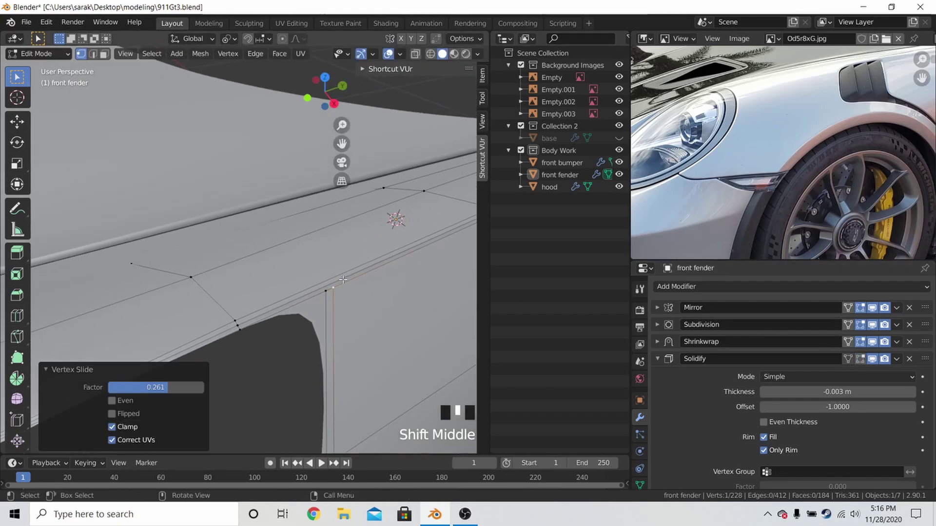
# - Knife a short connecting edge at the vent's upper rear corner, restore Solidify's edit-mode display and save the file
pyautogui.press('k')
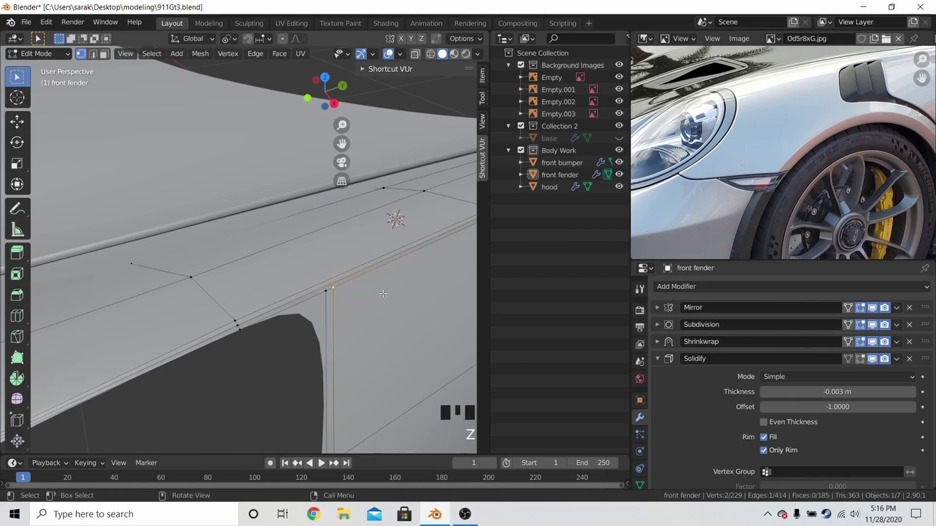
pyautogui.press('Tab')
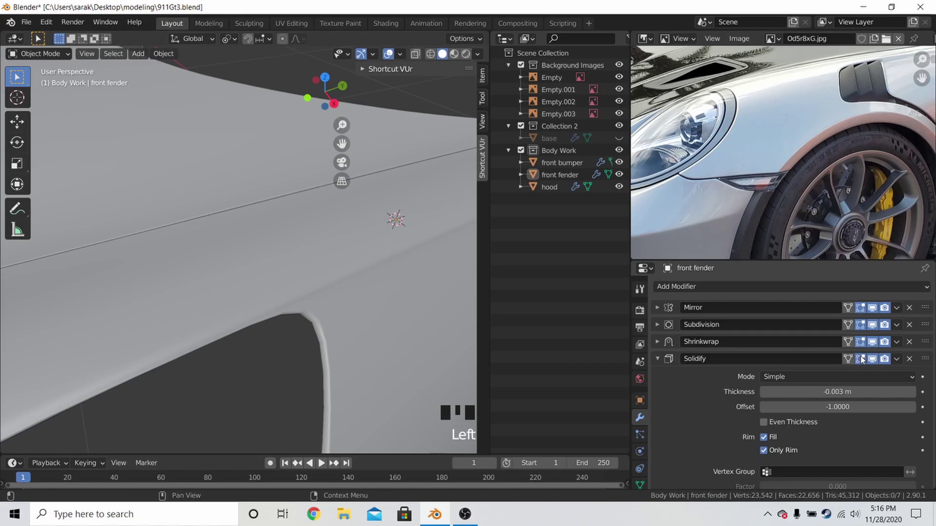
pyautogui.moveTo(456, 358); pyautogui.dragTo(287, 318, button='middle')
pyautogui.hotkey('ctrl', 's')
# - Edge-slide the three-vertex edge run on the fender's rim along the hood side of the headlight opening
pyautogui.scroll(4, 282, 334)
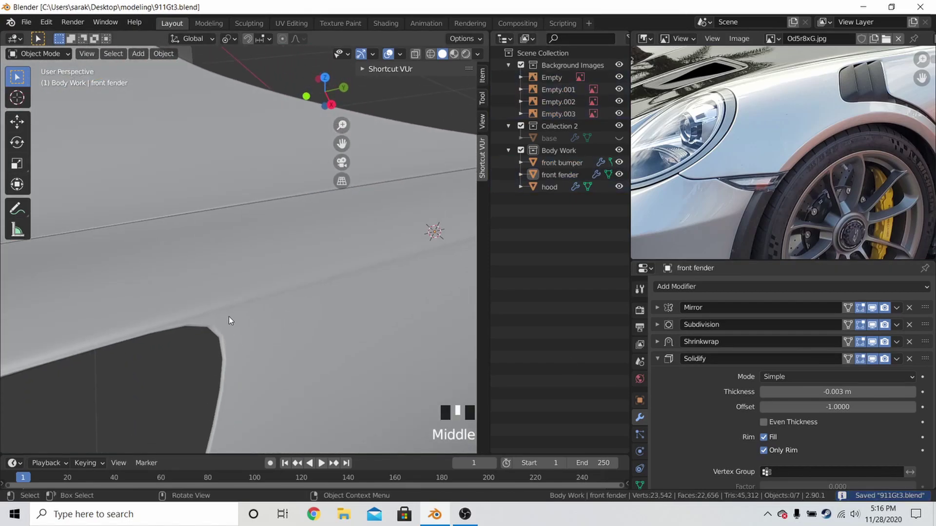
pyautogui.scroll(-4, 297, 321)
pyautogui.moveTo(294, 324); pyautogui.dragTo(382, 244, button='middle')
pyautogui.scroll(-1, 373, 281)
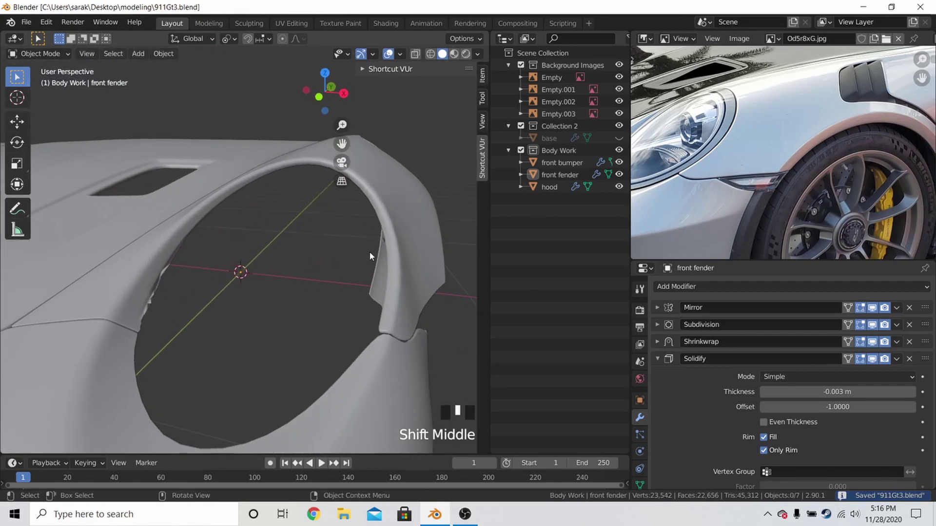
pyautogui.press('Tab')
pyautogui.moveTo(272, 280)
pyautogui.keyDown('shift'); pyautogui.mouseDown(button='middle')
pyautogui.moveTo(297, 261)
pyautogui.moveTo(265, 267)
pyautogui.mouseUp(button='middle'); pyautogui.keyUp('shift')
pyautogui.scroll(1, 276, 258)
pyautogui.hotkey('shift', 'z')
pyautogui.press('g')
pyautogui.press('g')
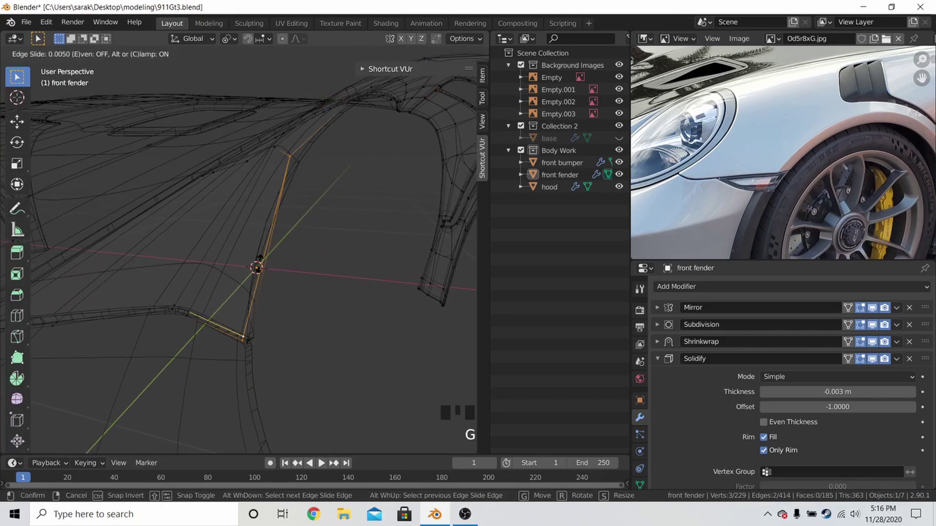
pyautogui.click(156, 204)
# - Slide the same headlight rim edges again to even out the jagged strip along the opening, judging it in solid shading
pyautogui.press('z')
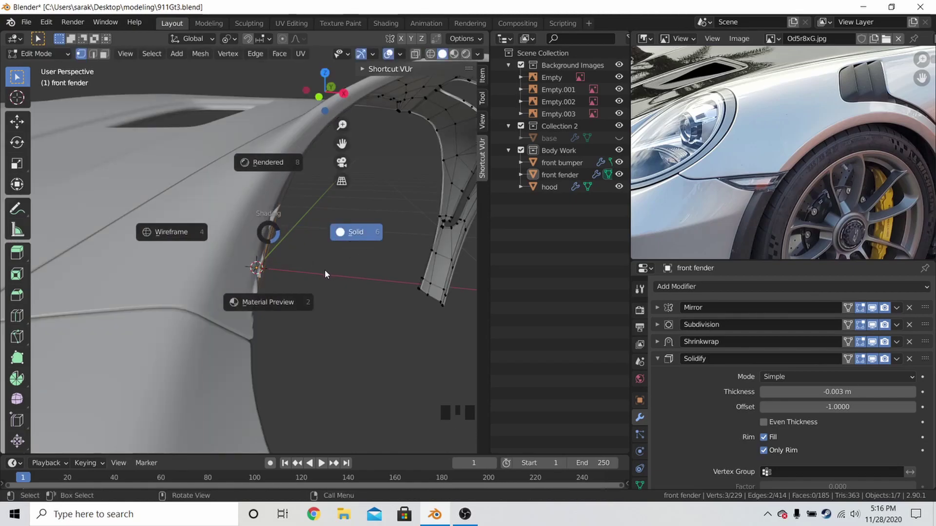
pyautogui.click(352, 235)
pyautogui.moveTo(352, 234)
pyautogui.mouseDown(button='middle')
pyautogui.moveTo(345, 244)
pyautogui.moveTo(370, 232)
pyautogui.mouseUp(button='middle')
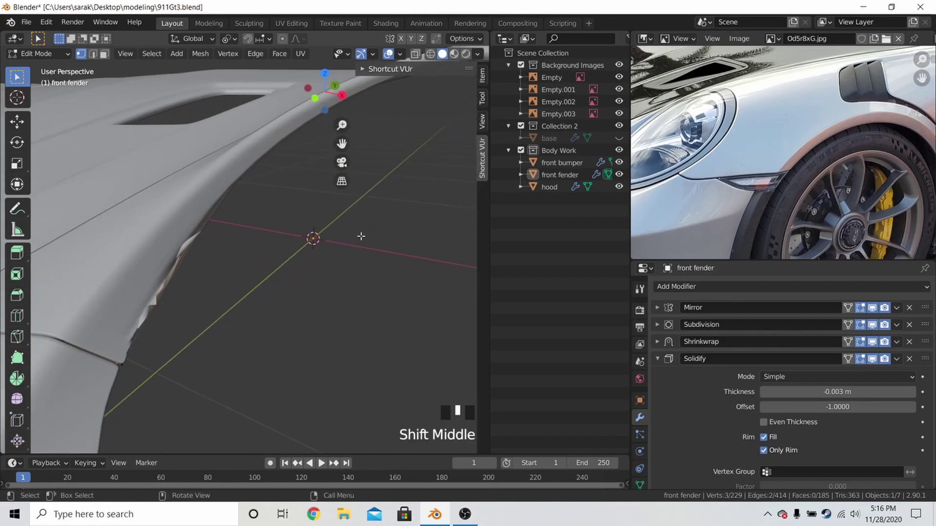
pyautogui.press('g')
pyautogui.press('g')
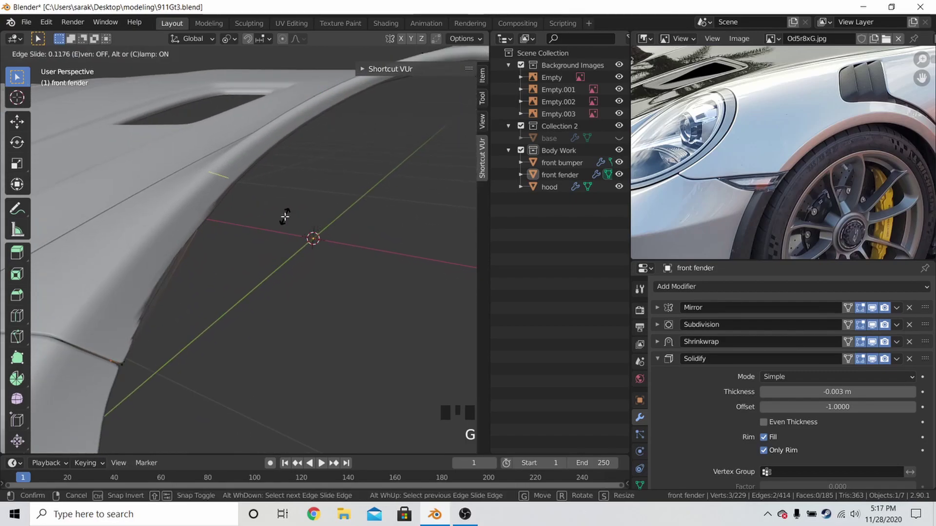
pyautogui.click(285, 216)
# - Try to slide the edge at the front end of the fender's headlight rim by a factor of -0.241
pyautogui.press('z')
pyautogui.click(229, 221)
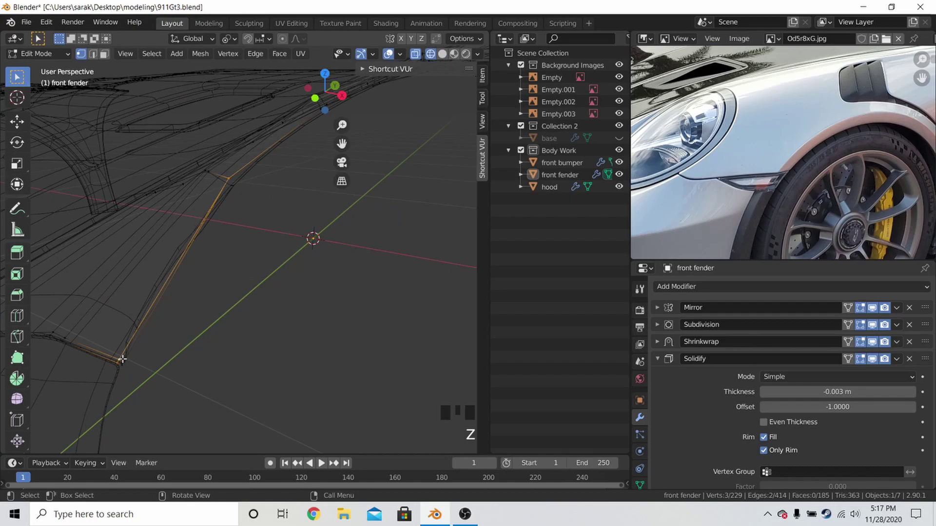
pyautogui.press('g')
pyautogui.press('g')
pyautogui.click(165, 344)
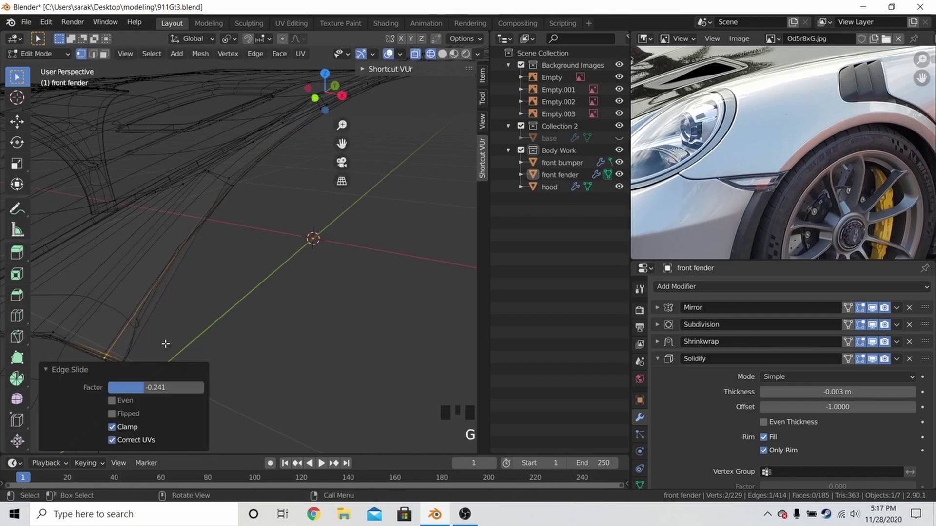
# - Compare the fender's headlight rim in solid shading with the edit-mode Shrinkwrap display off and on
pyautogui.click(220, 190)
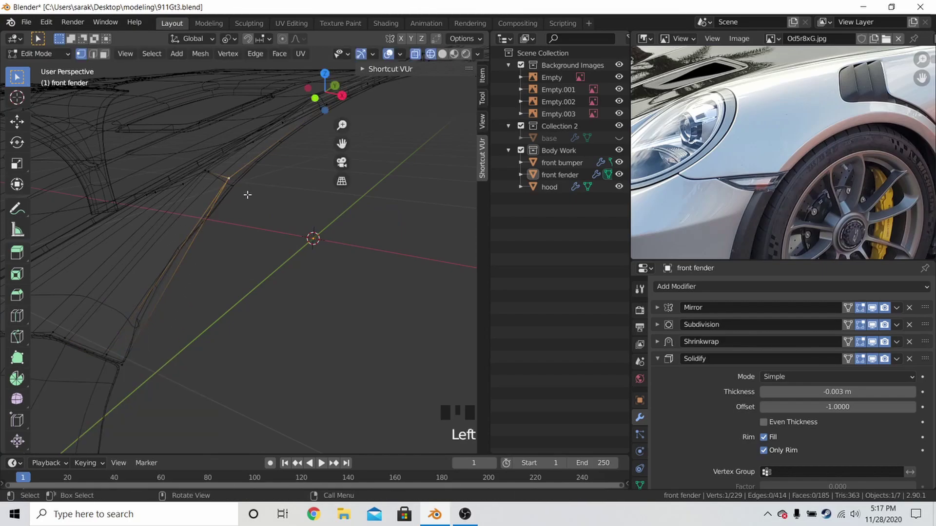
pyautogui.press('z')
pyautogui.click(324, 211)
pyautogui.keyDown('shift'); pyautogui.moveTo(273, 229); pyautogui.dragTo(290, 208, button='middle'); pyautogui.keyUp('shift')
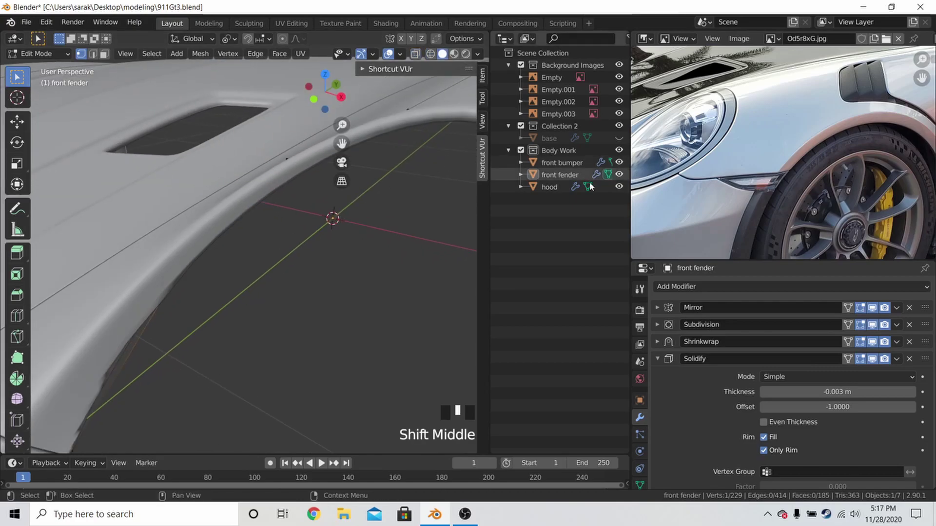
pyautogui.click(860, 342)
pyautogui.click(860, 341)
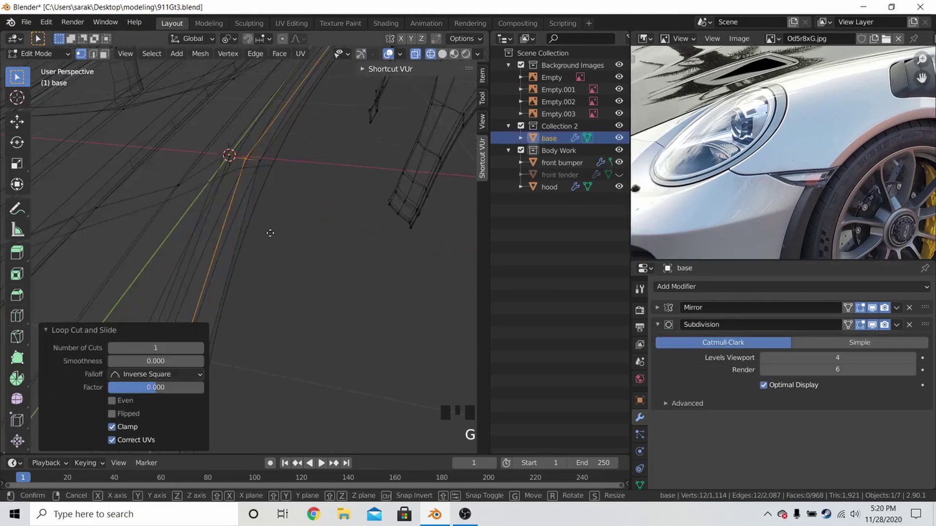
# - Slide the new edge loop on the base mesh around the headlight opening by a factor of -0.519
pyautogui.press('g')
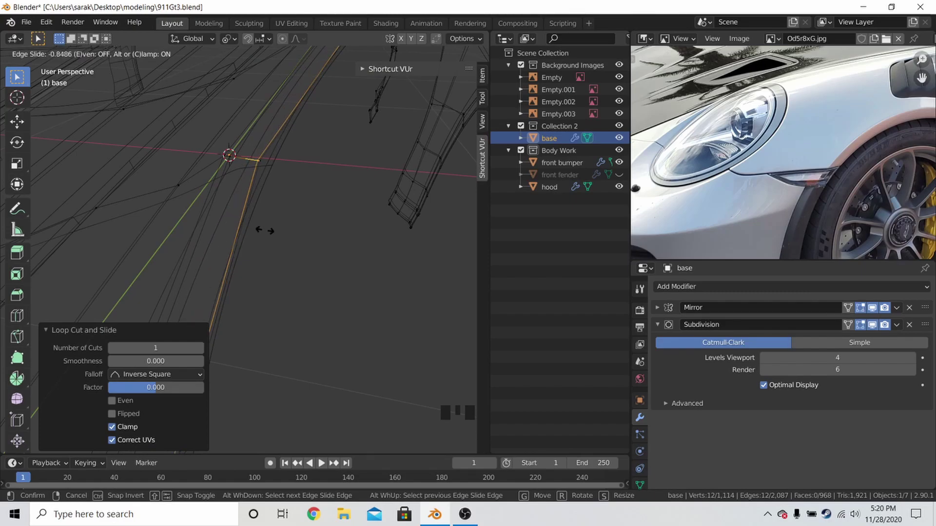
pyautogui.click(260, 230)
pyautogui.press('z')
pyautogui.click(344, 230)
pyautogui.scroll(-3, 302, 234)
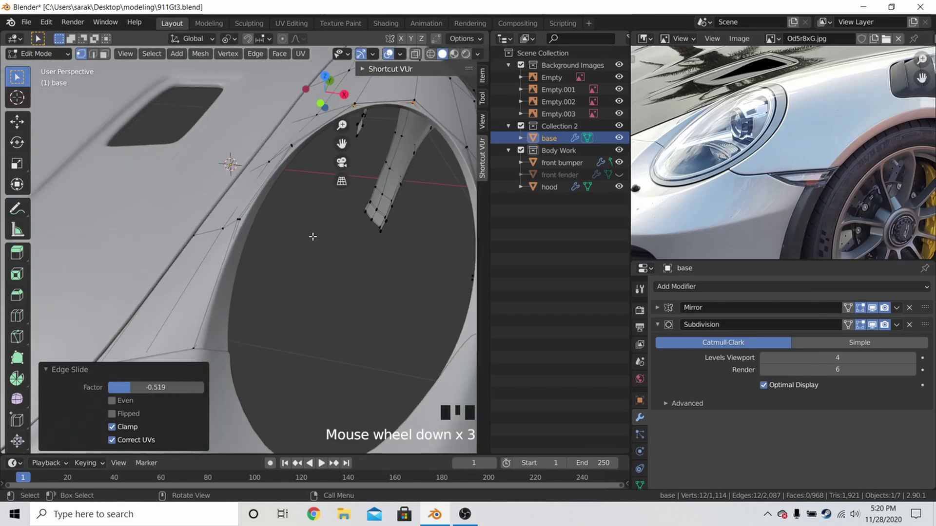
# - Examine the base surface and bumper seam around the headlight opening in object mode
pyautogui.press('Tab')
pyautogui.moveTo(288, 242)
pyautogui.mouseDown(button='middle')
pyautogui.moveTo(238, 255)
pyautogui.moveTo(156, 256)
pyautogui.moveTo(285, 240)
pyautogui.moveTo(217, 260)
pyautogui.moveTo(286, 276)
pyautogui.mouseUp(button='middle')
pyautogui.press('a')
pyautogui.press('a')
pyautogui.press('a')
pyautogui.scroll(1, 202, 252)
pyautogui.scroll(-3, 202, 253)
pyautogui.scroll(4, 284, 240)
pyautogui.scroll(3, 285, 276)
# - Open the front bumper for mesh editing and move its rim edge beside the upper front seam of the headlight opening slightly
pyautogui.press('Tab')
pyautogui.click(307, 298)
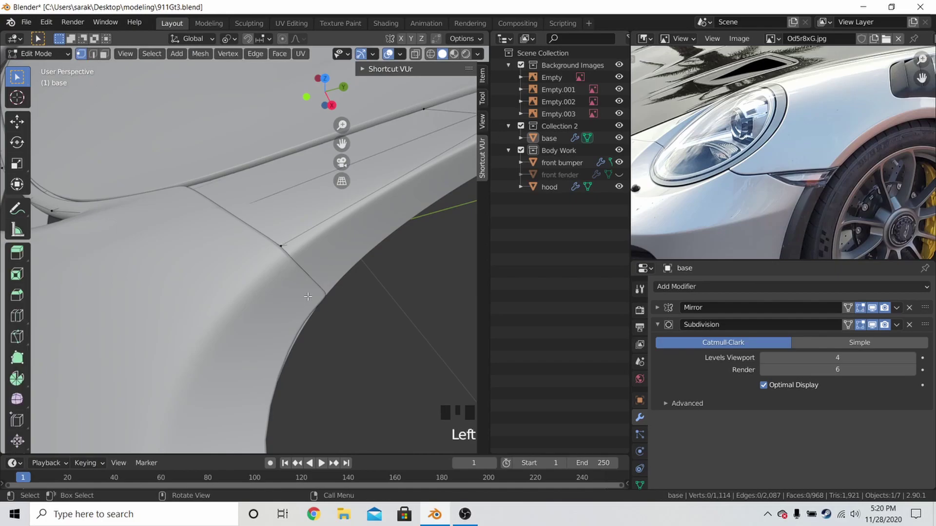
pyautogui.press('Tab')
pyautogui.click(314, 293)
pyautogui.press('Tab')
pyautogui.press('z')
pyautogui.click(262, 297)
pyautogui.click(291, 329)
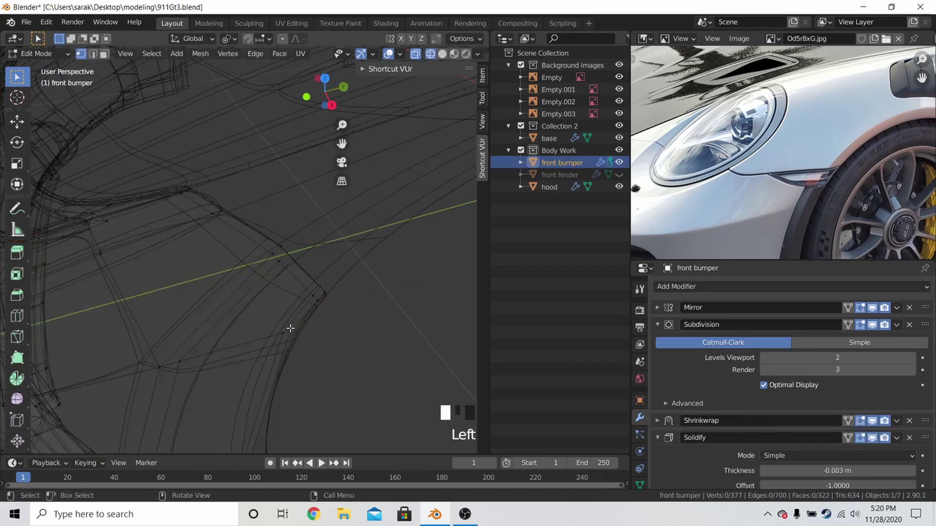
pyautogui.press('g')
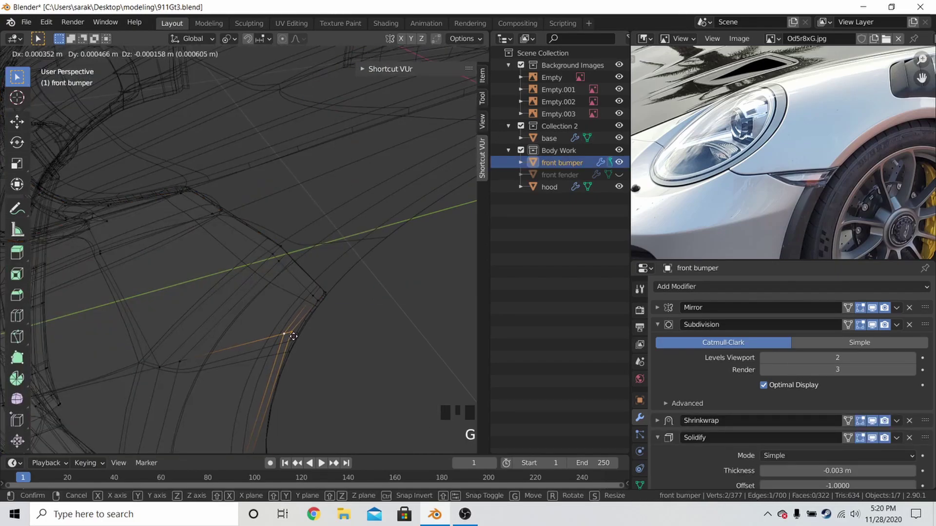
pyautogui.click(323, 344)
pyautogui.press('z')
pyautogui.click(356, 338)
# - Leave mesh editing of the front bumper and unhide the front fender
pyautogui.press('Tab')
pyautogui.press('a')
pyautogui.press('a')
pyautogui.press('a')
pyautogui.moveTo(320, 323); pyautogui.dragTo(344, 288, button='middle')
pyautogui.click(309, 252)
pyautogui.hotkey('alt', 'h')
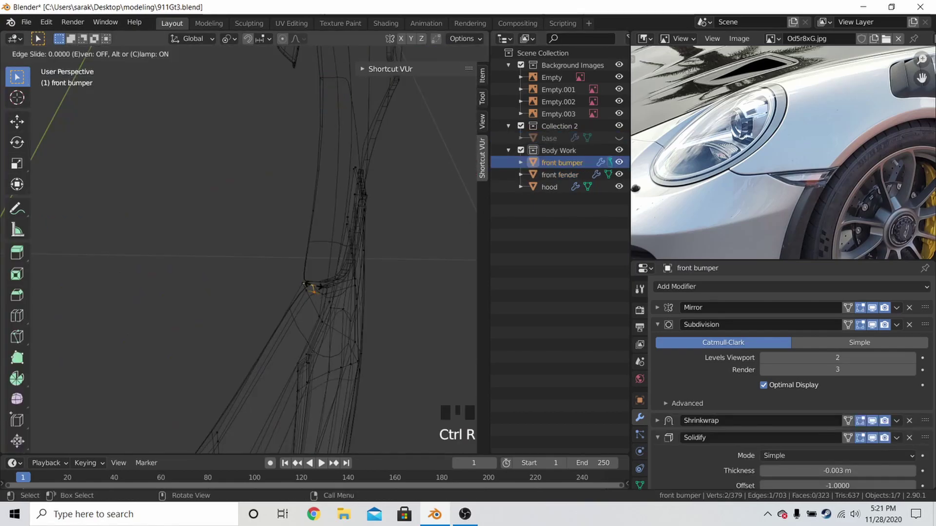
# - Place an unshifted loop cut in the front bumper's edge at the lower headlight seam, return to solid object view and save the file
pyautogui.click(309, 288)
pyautogui.press('Tab')
pyautogui.press('a')
pyautogui.press('a')
pyautogui.press('z')
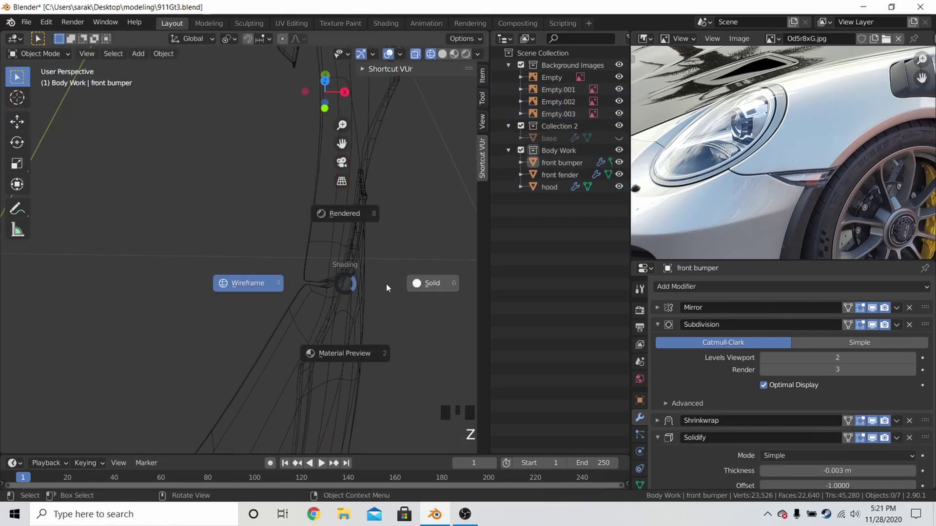
pyautogui.click(385, 282)
pyautogui.moveTo(385, 284)
pyautogui.mouseDown(button='middle')
pyautogui.moveTo(264, 226)
pyautogui.moveTo(274, 268)
pyautogui.mouseUp(button='middle')
pyautogui.hotkey('ctrl', 's')
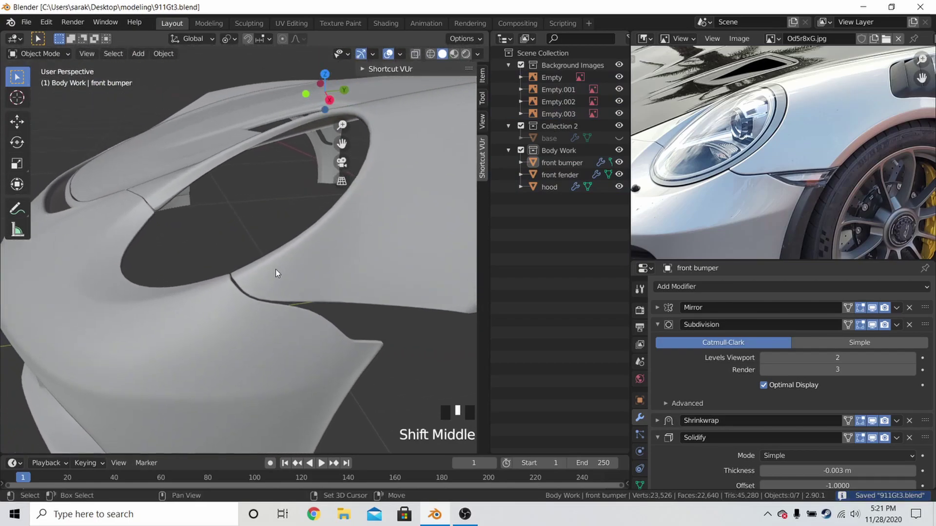
pyautogui.scroll(2, 278, 265)
pyautogui.press('Tab')
pyautogui.hotkey('shift', 'z')
pyautogui.press('c')
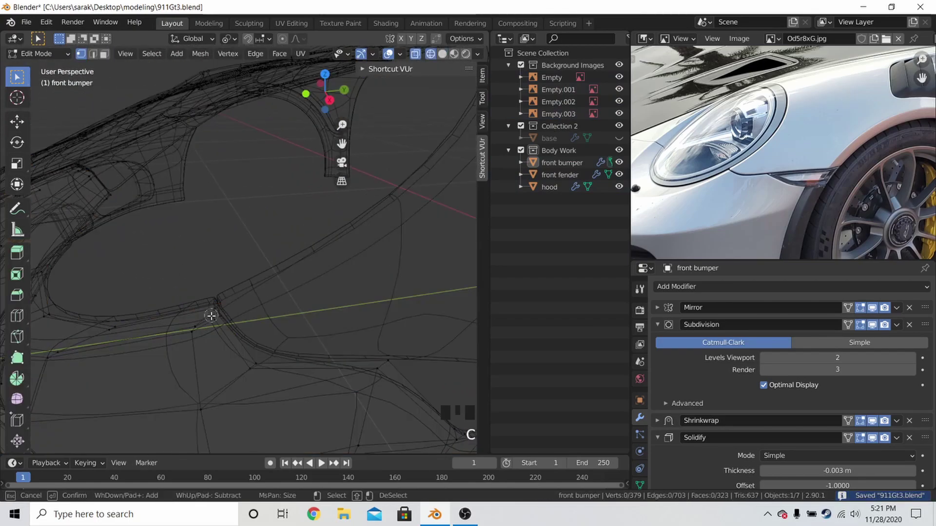
pyautogui.press('Tab')
pyautogui.press('z')
pyautogui.click(373, 315)
pyautogui.press('a')
pyautogui.press('a')
pyautogui.press('a')
# - Open the front fender for mesh editing and shift its corner vertices at the lower headlight seam along Y toward the bumper
pyautogui.click(341, 319)
pyautogui.press('Tab')
pyautogui.moveTo(340, 319); pyautogui.dragTo(317, 337, button='middle')
pyautogui.hotkey('shift', 'z')
pyautogui.press('a')
pyautogui.press('a')
pyautogui.press('c')
pyautogui.click(311, 338)
pyautogui.rightClick(311, 337)
pyautogui.press('g')
pyautogui.press('y')
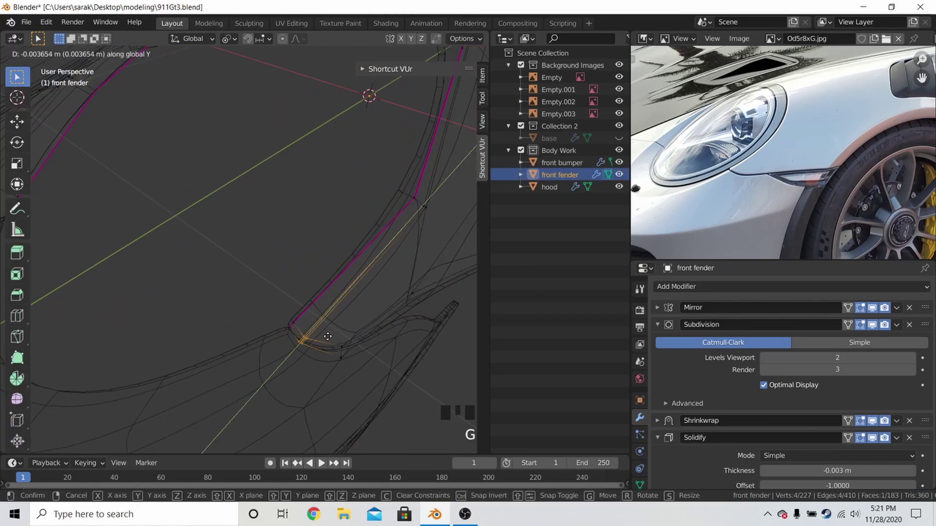
pyautogui.click(337, 329)
# - Fine-tune the same fender corner along Y in solid shading to even out its gap to the bumper
pyautogui.hotkey('shift', 'z')
pyautogui.press('Tab')
pyautogui.moveTo(389, 328); pyautogui.dragTo(340, 266, button='middle')
pyautogui.press('Tab')
pyautogui.press('g')
pyautogui.press('y')
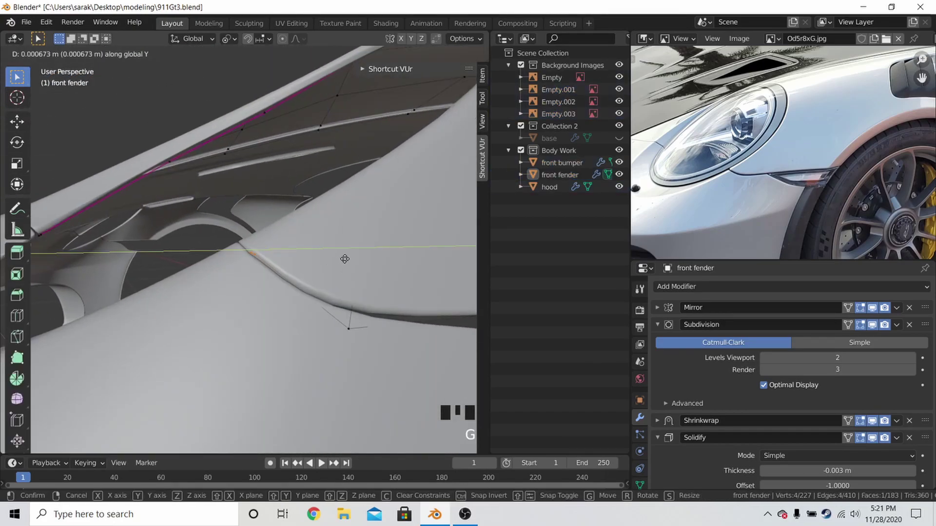
pyautogui.click(361, 251)
pyautogui.press('Tab')
# - Raise the front bumper's upper edge vertices below the fender seam by about 0.002 m along Z
pyautogui.keyDown('shift'); pyautogui.moveTo(365, 285); pyautogui.dragTo(221, 285, button='middle'); pyautogui.keyUp('shift')
pyautogui.scroll(-3, 244, 279)
pyautogui.click(224, 283)
pyautogui.press('Tab')
pyautogui.press('z')
pyautogui.click(221, 285)
pyautogui.click(253, 278)
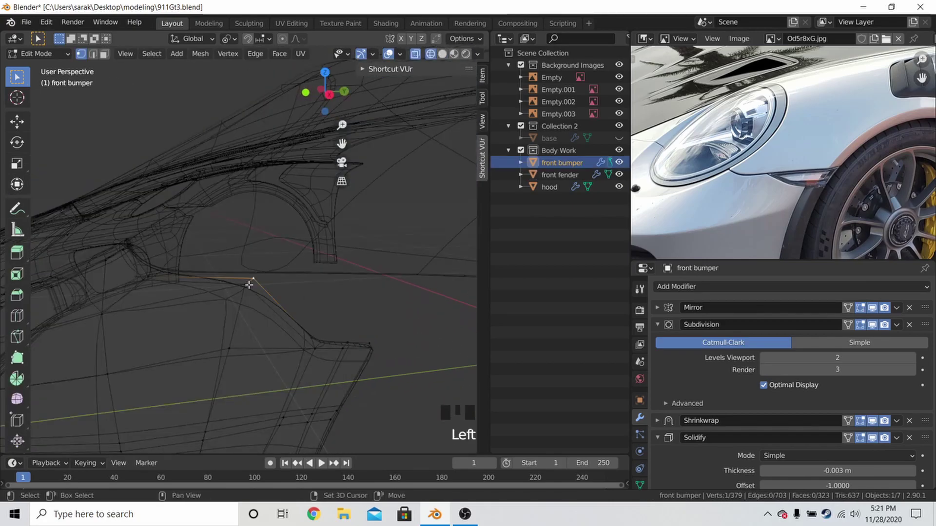
pyautogui.press('g')
pyautogui.press('z')
pyautogui.click(253, 269)
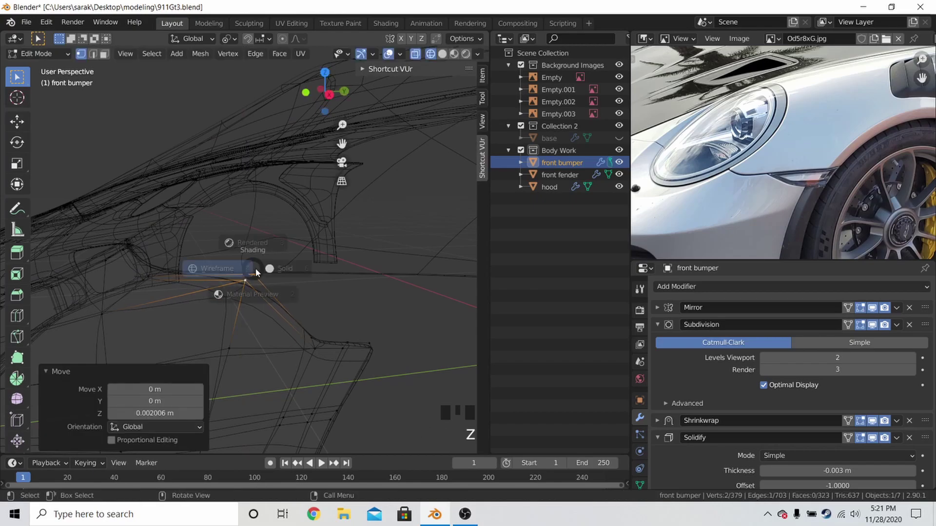
pyautogui.press('z')
pyautogui.click(302, 288)
pyautogui.moveTo(250, 291); pyautogui.dragTo(249, 286, button='middle')
pyautogui.hotkey('alt', 'a')
pyautogui.hotkey('alt', 'a')
pyautogui.hotkey('alt', 'a')
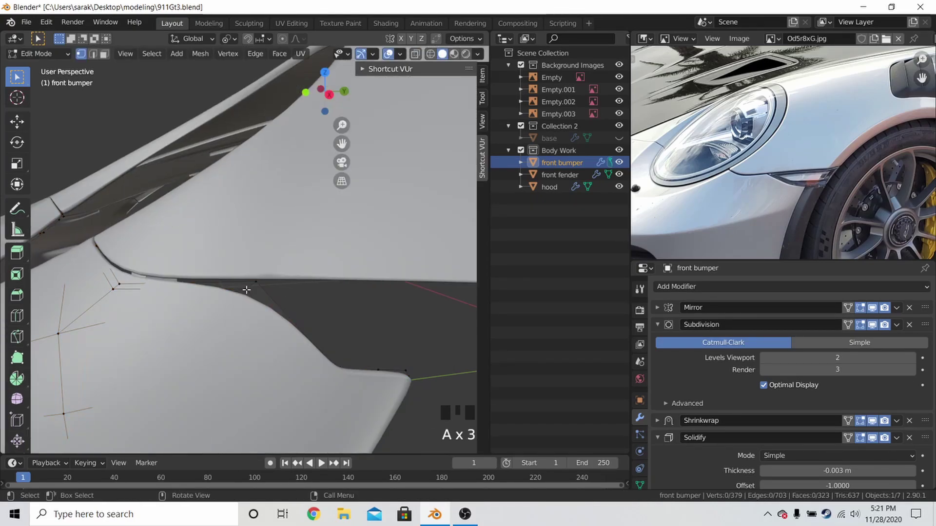
pyautogui.press('k')
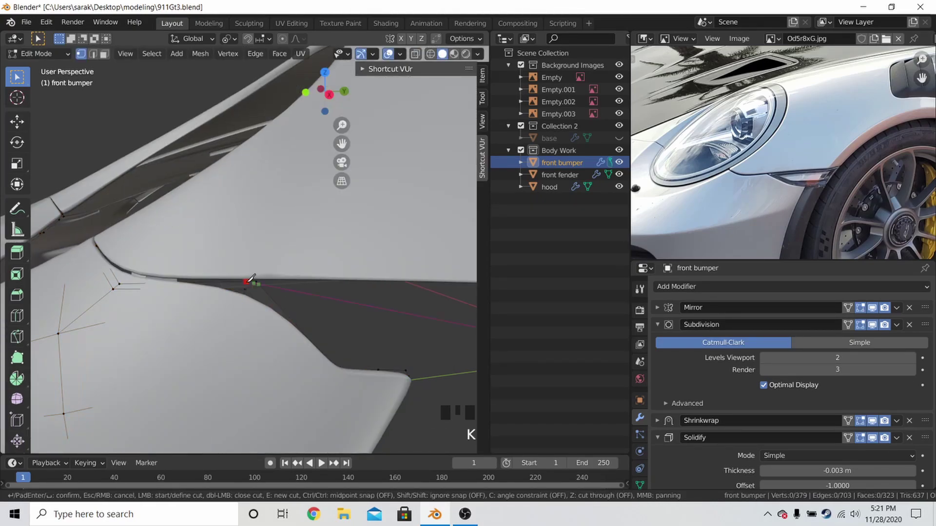
pyautogui.press('Escape')
# - Return to object mode and save the file
pyautogui.press('Tab')
pyautogui.scroll(-2, 334, 282)
pyautogui.moveTo(334, 282); pyautogui.dragTo(250, 265, button='middle')
pyautogui.hotkey('ctrl', 's')
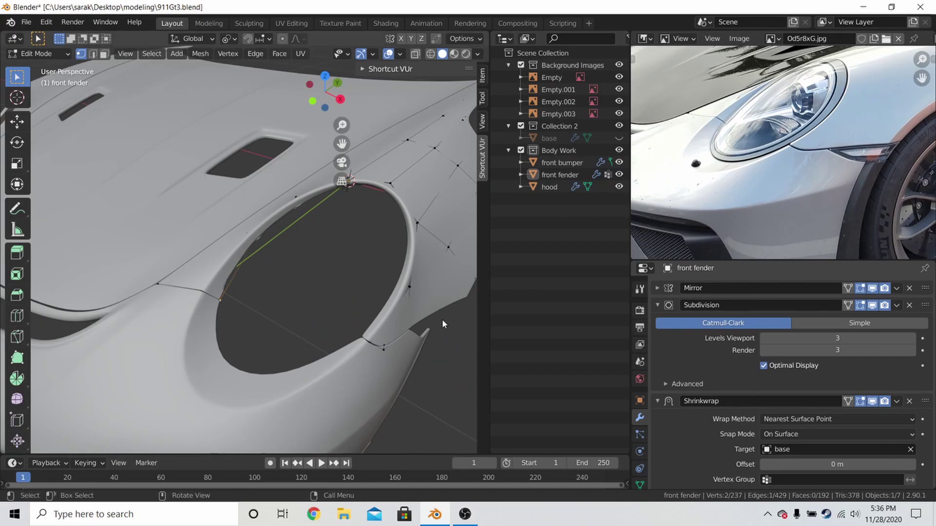
# - Limit the front fender's Shrinkwrap modifier to the vertex group "Group" and compare the fender in object and edit mode
pyautogui.moveTo(442, 318); pyautogui.dragTo(416, 309, button='middle')
pyautogui.press('Tab')
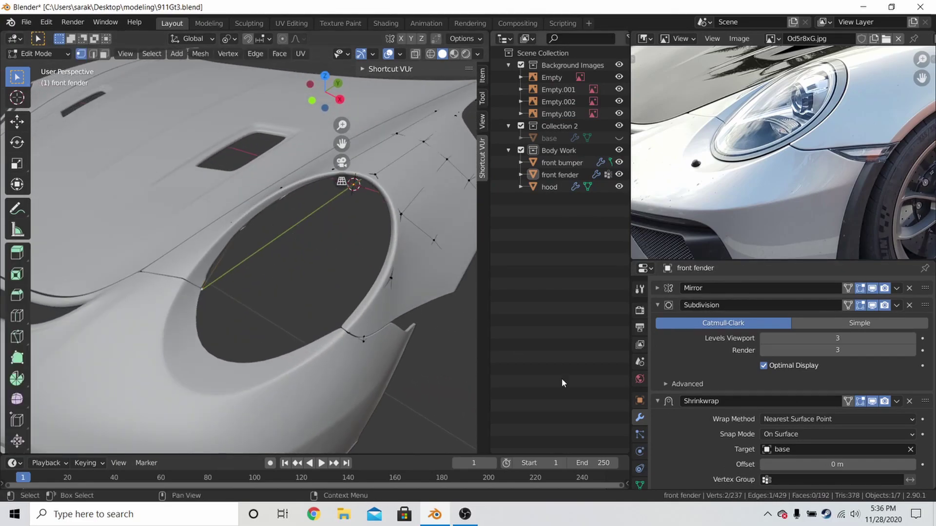
pyautogui.click(766, 480)
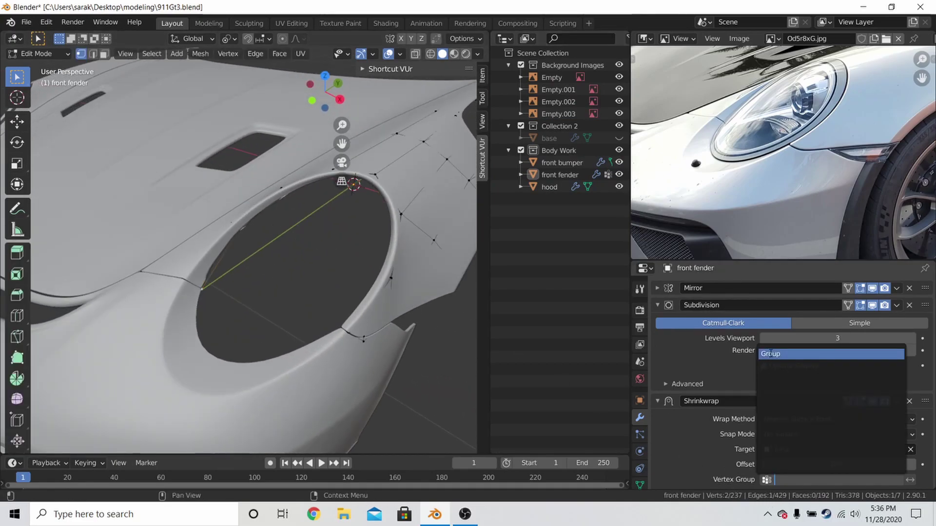
pyautogui.click(769, 351)
pyautogui.press('Tab')
pyautogui.press('Tab')
# - Select the edge loop along the fender's headlight opening and open the mesh's vertex group settings
pyautogui.keyDown('alt'); pyautogui.click(227, 255); pyautogui.keyUp('alt')
pyautogui.moveTo(259, 257); pyautogui.dragTo(282, 274, button='middle')
pyautogui.click(640, 459)
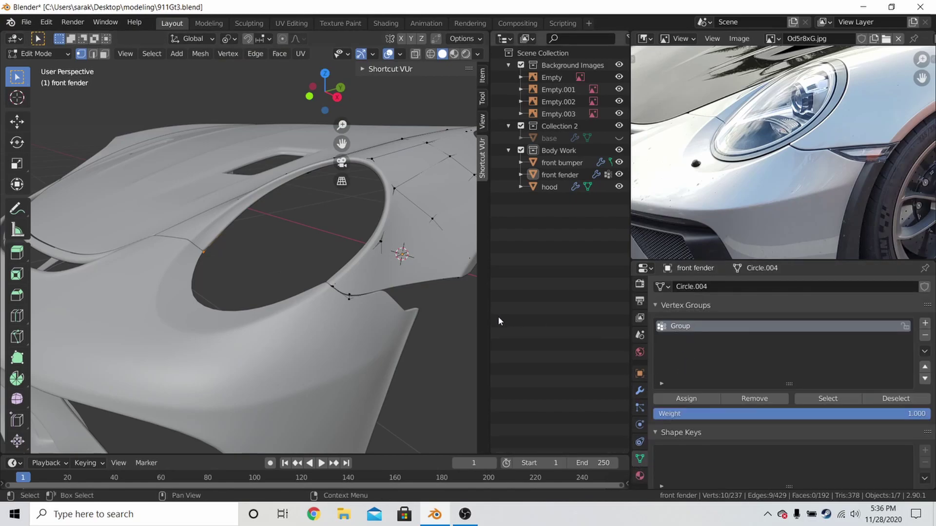
pyautogui.press('a')
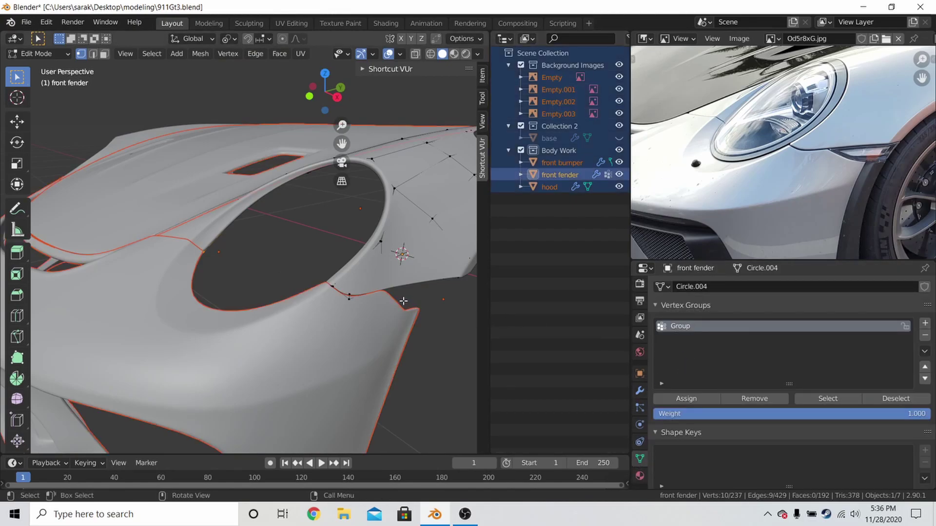
pyautogui.press('a')
pyautogui.moveTo(429, 302); pyautogui.dragTo(396, 310, button='middle')
pyautogui.press('Tab')
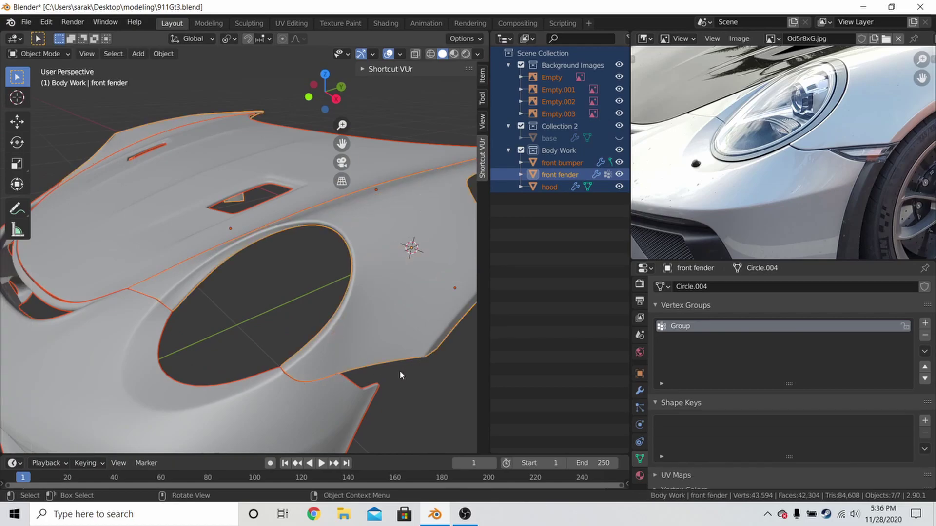
pyautogui.click(392, 350)
pyautogui.press('Tab')
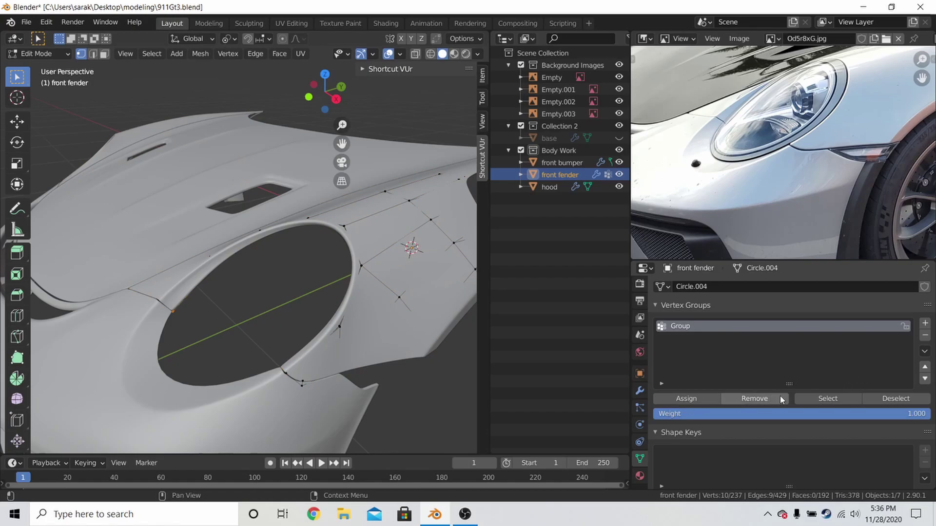
# - In wireframe shading, clear the selection, select only the vertices assigned to "Group", and check the fender's Shrinkwrap modifier settings
pyautogui.click(813, 397)
pyautogui.press('z')
pyautogui.click(344, 342)
pyautogui.hotkey('alt', 'a')
pyautogui.click(822, 402)
pyautogui.moveTo(409, 246); pyautogui.dragTo(395, 333, button='middle')
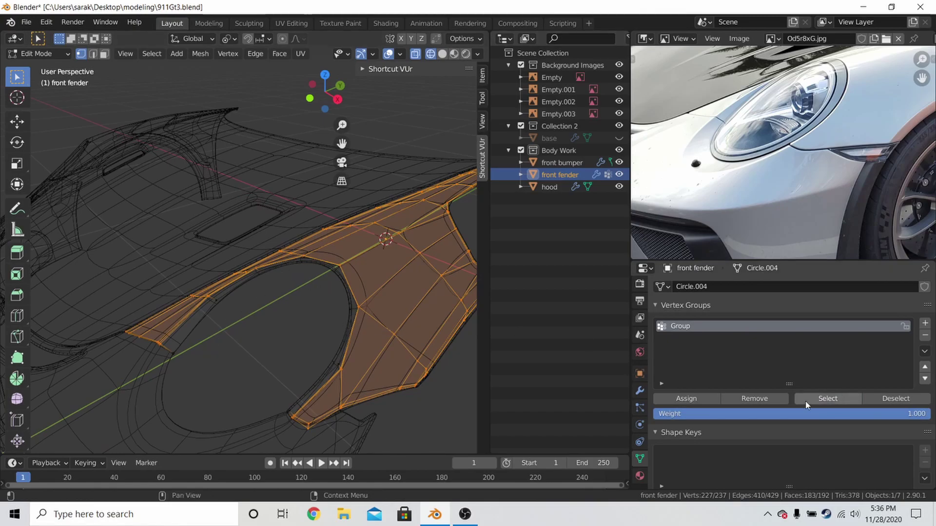
pyautogui.click(640, 391)
pyautogui.scroll(-1, 776, 443)
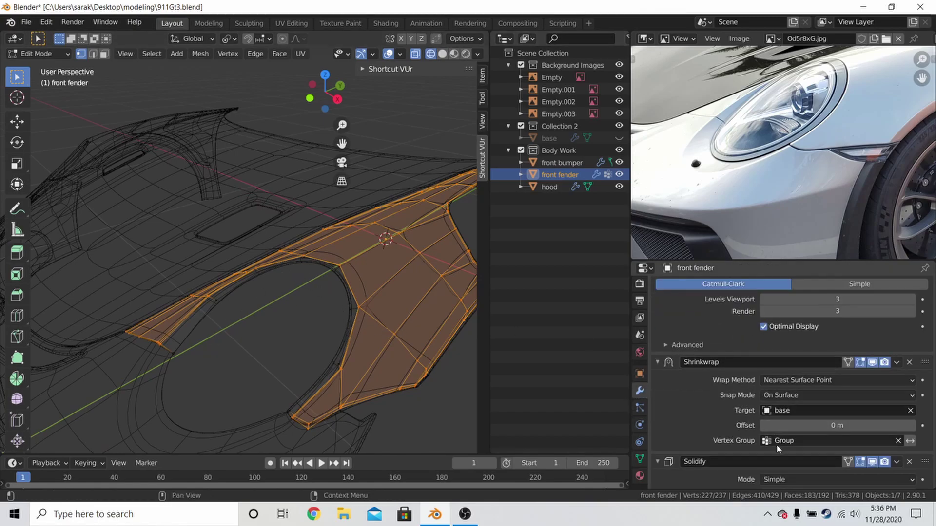
# - Return to object mode in solid shading, deselect everything and save the file
pyautogui.click(453, 372)
pyautogui.press('Tab')
pyautogui.moveTo(369, 354)
pyautogui.mouseDown(button='middle')
pyautogui.moveTo(411, 343)
pyautogui.moveTo(385, 322)
pyautogui.moveTo(323, 315)
pyautogui.moveTo(381, 330)
pyautogui.mouseUp(button='middle')
pyautogui.hotkey('alt', 'a')
pyautogui.scroll(-3, 411, 334)
pyautogui.hotkey('ctrl', 's')
# - Examine the fender surface and its seams with the hood and bumper, and save the file again with nothing selected
pyautogui.scroll(2, 248, 269)
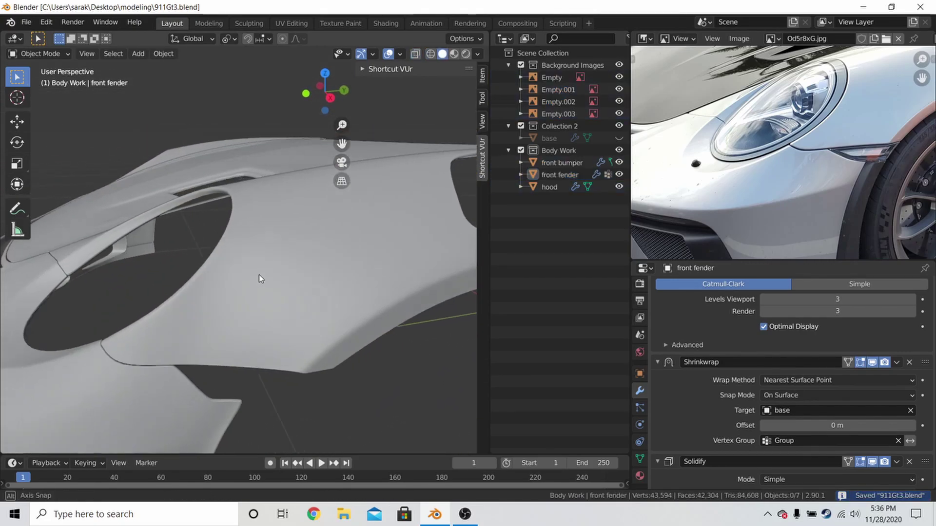
pyautogui.moveTo(258, 273); pyautogui.dragTo(280, 288, button='middle')
pyautogui.scroll(1, 780, 172)
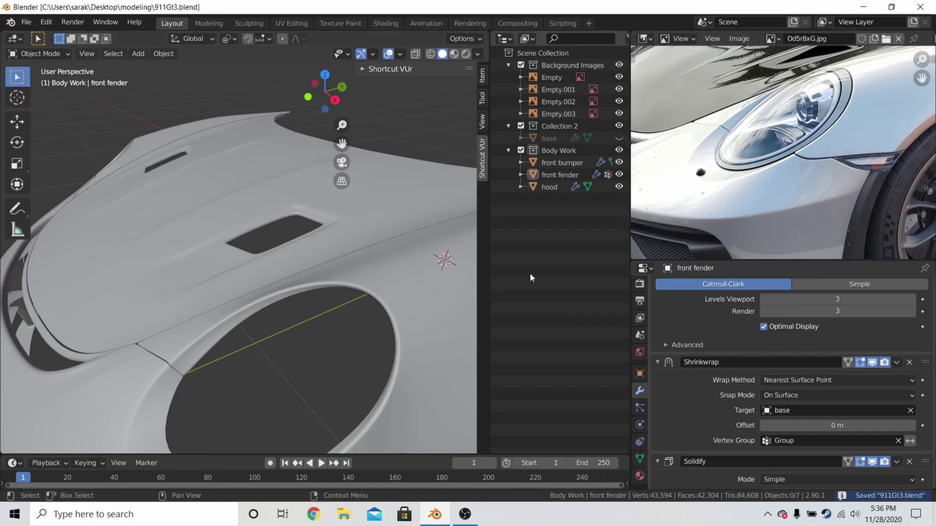
pyautogui.keyDown('shift'); pyautogui.moveTo(361, 348); pyautogui.dragTo(366, 221, button='middle'); pyautogui.keyUp('shift')
pyautogui.scroll(-2, 315, 237)
pyautogui.press('a')
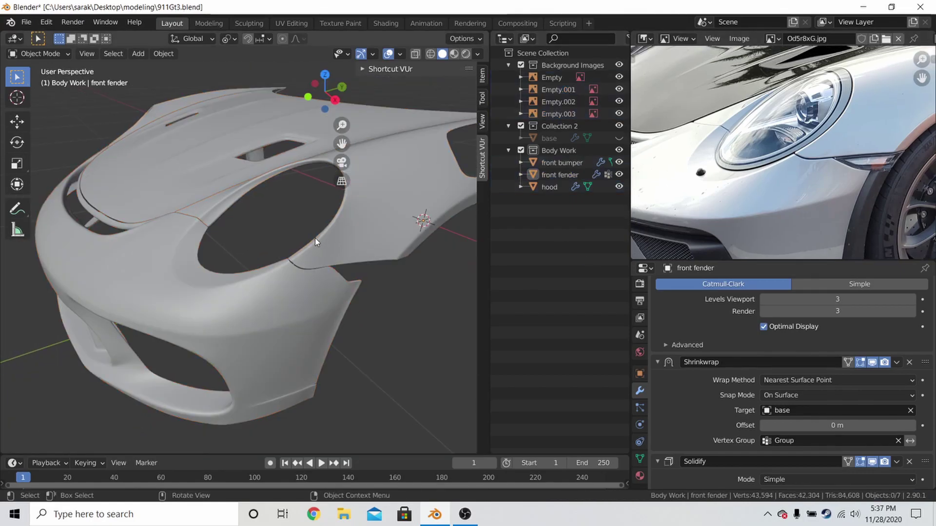
pyautogui.hotkey('alt', 'a')
pyautogui.scroll(-3, 315, 238)
pyautogui.hotkey('ctrl', 's')
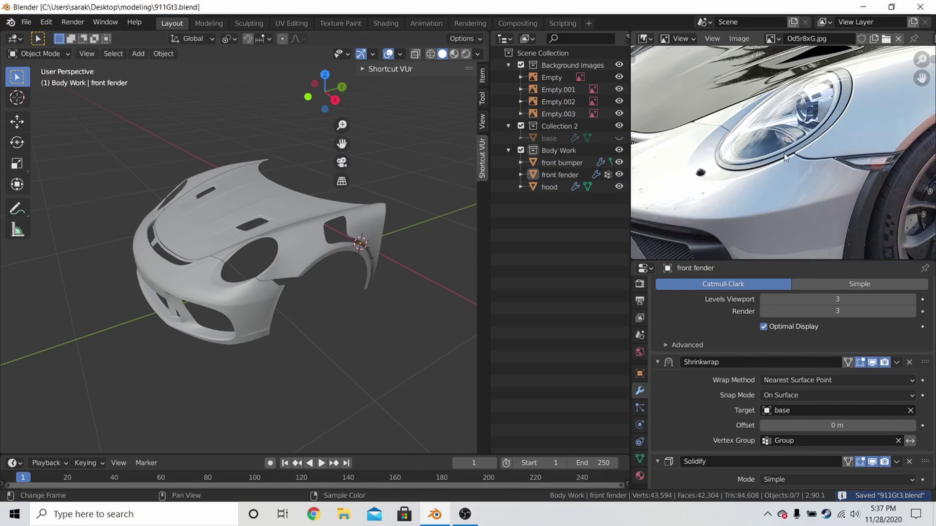
# - Examine the headlight rim up close and the whole front body from above, and select the front fender
pyautogui.scroll(5, 236, 307)
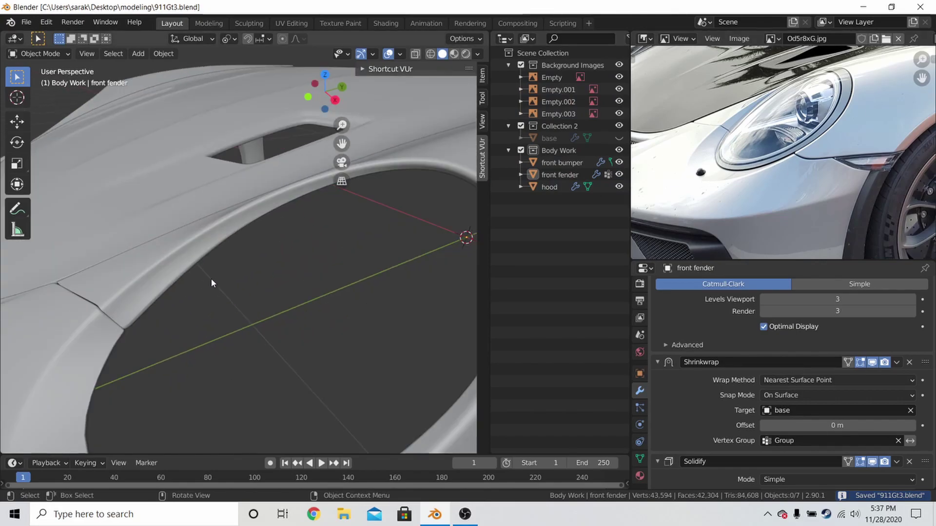
pyautogui.scroll(-6, 176, 310)
pyautogui.moveTo(209, 309); pyautogui.dragTo(382, 363, button='middle')
pyautogui.scroll(8, 326, 291)
pyautogui.scroll(-5, 312, 277)
pyautogui.click(299, 326)
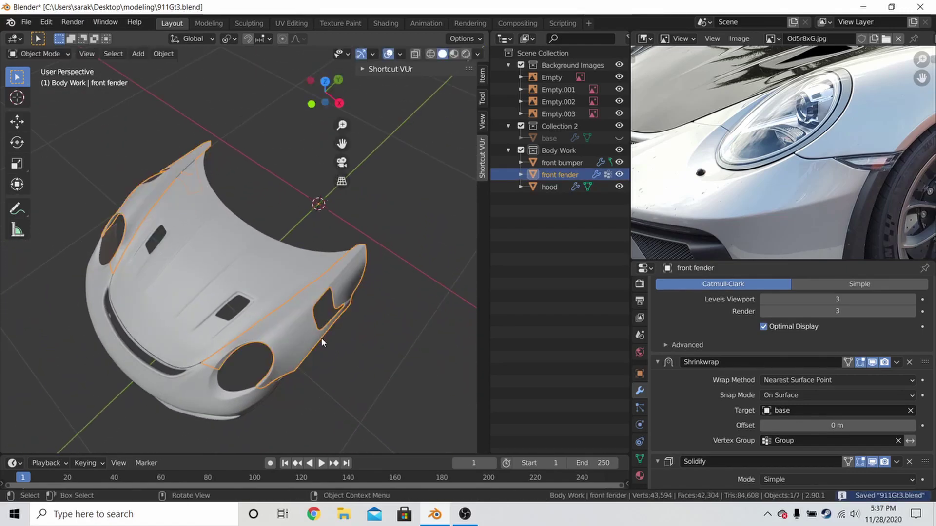